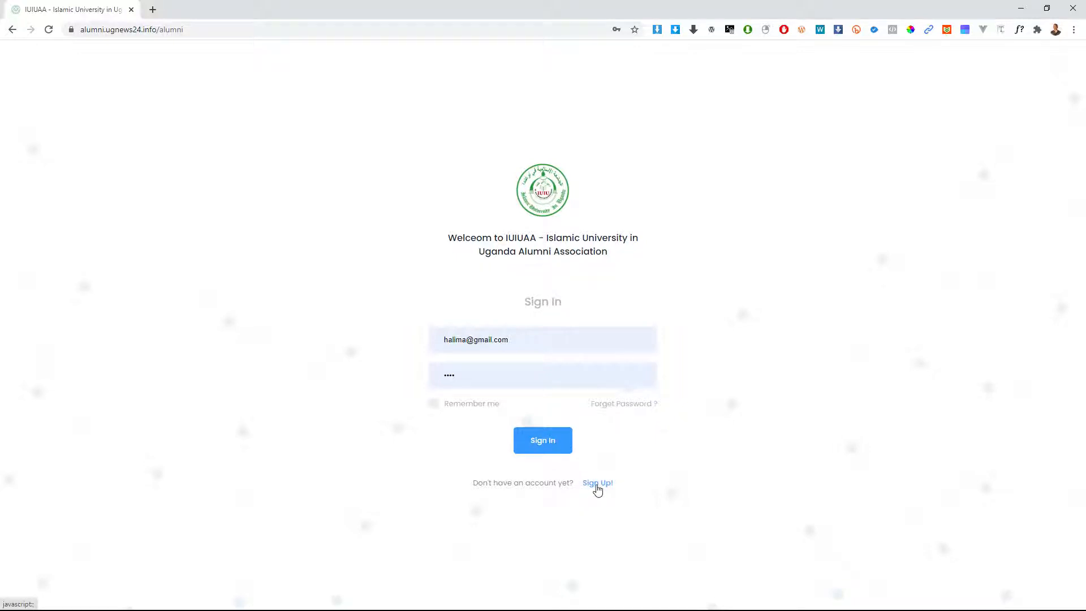
Step: Open the Sign Up form, enter the member's first name and begin the last name
{"action": "left_click", "coordinate": [597, 484]}
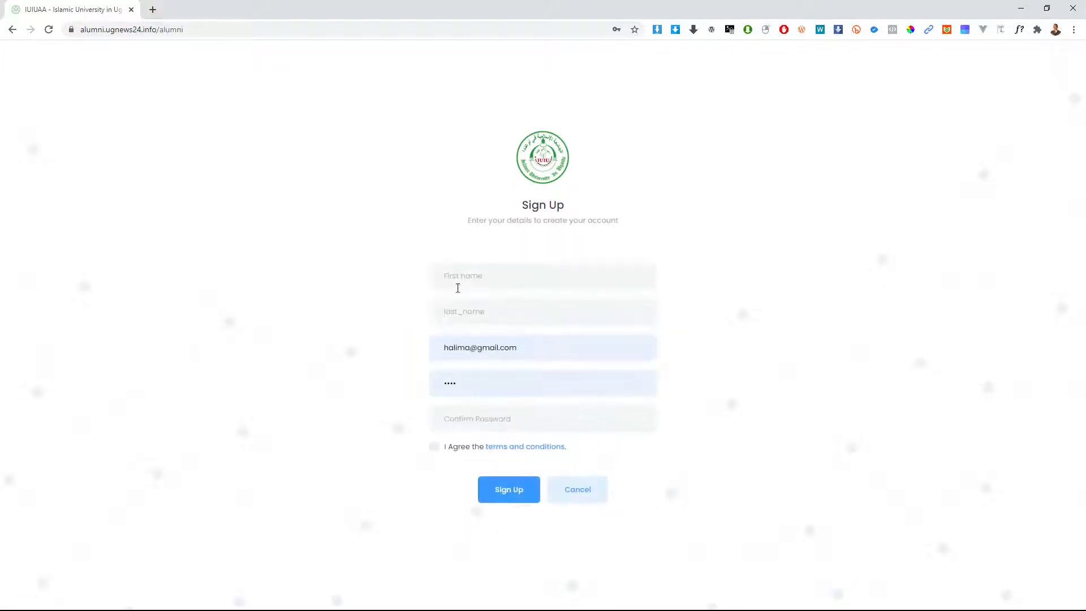
{"action": "left_click", "coordinate": [484, 283]}
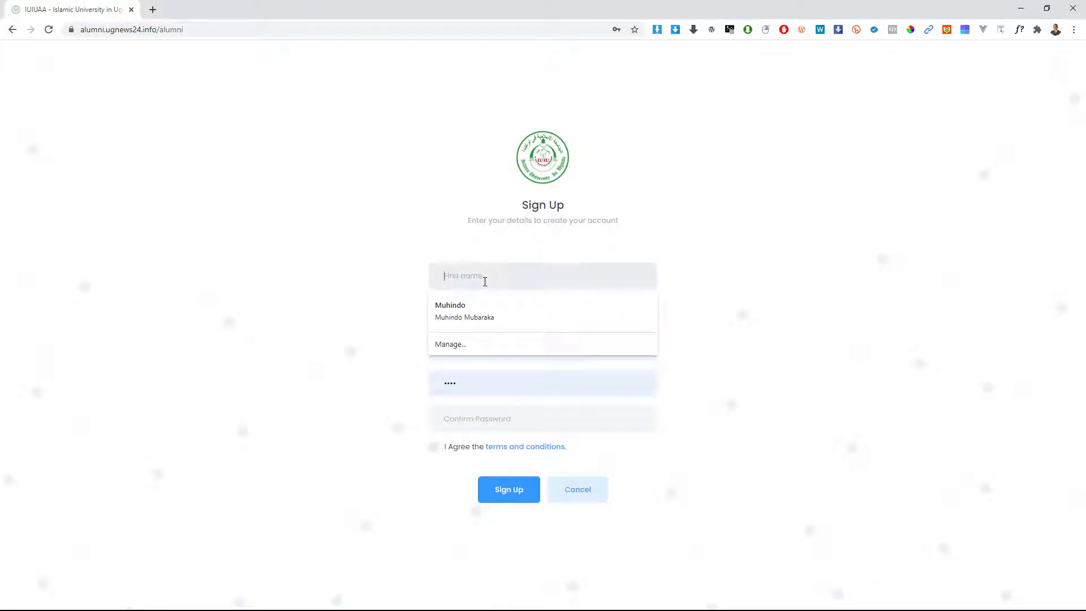
{"action": "type", "text": "Mariam"}
{"action": "key", "text": "Tab"}
{"action": "type", "text": "Mus"}
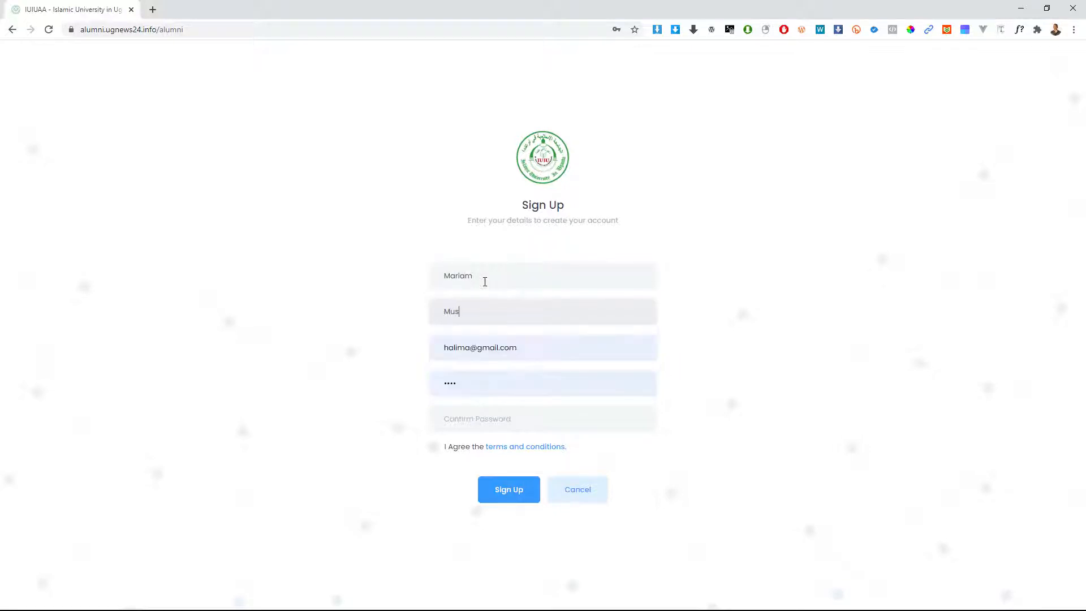
Step: Replace the name in the prefilled e-mail with the new member's, fixing a typo
{"action": "left_click_drag", "start_coordinate": [546, 349], "coordinate": [464, 344]}
{"action": "left_click", "coordinate": [448, 343]}
{"action": "left_click", "coordinate": [456, 345]}
{"action": "double_click", "coordinate": [456, 344]}
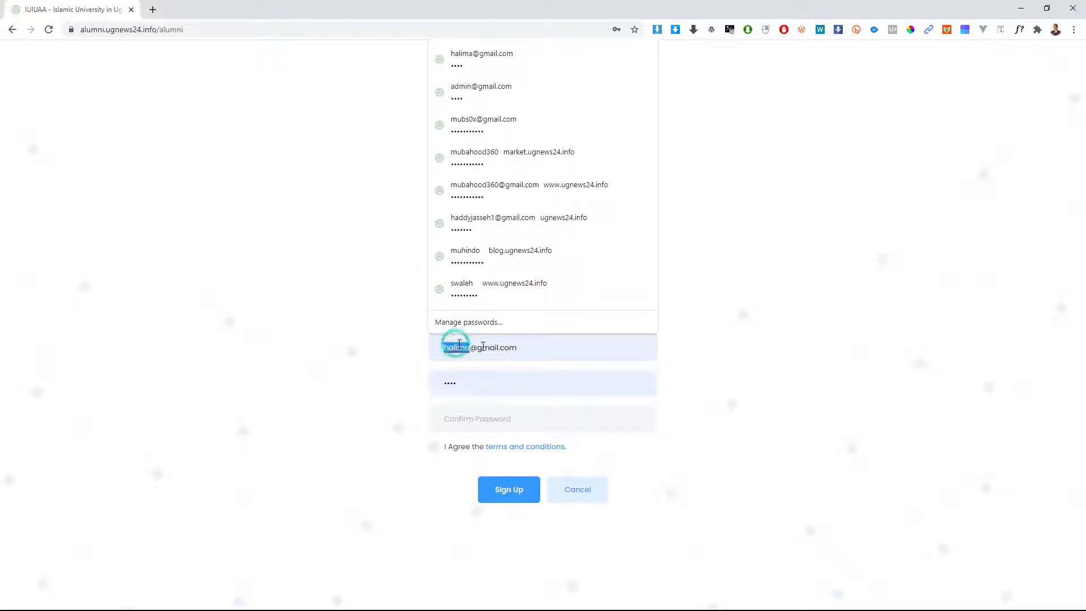
{"action": "type", "text": "mai"}
{"action": "key", "text": "BackSpace"}
{"action": "type", "text": "riam"}
Step: Set the account password and enter a matching Confirm Password
{"action": "double_click", "coordinate": [502, 382]}
{"action": "type", "text": "1234"}
{"action": "left_click", "coordinate": [463, 418]}
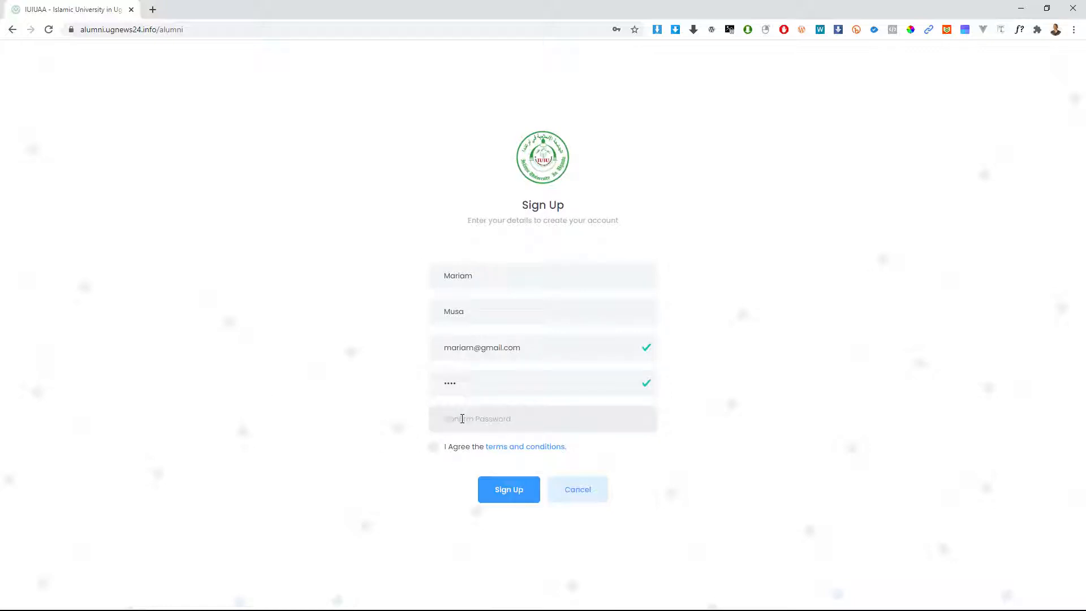
{"action": "type", "text": "12345"}
{"action": "key", "text": "BackSpace"}
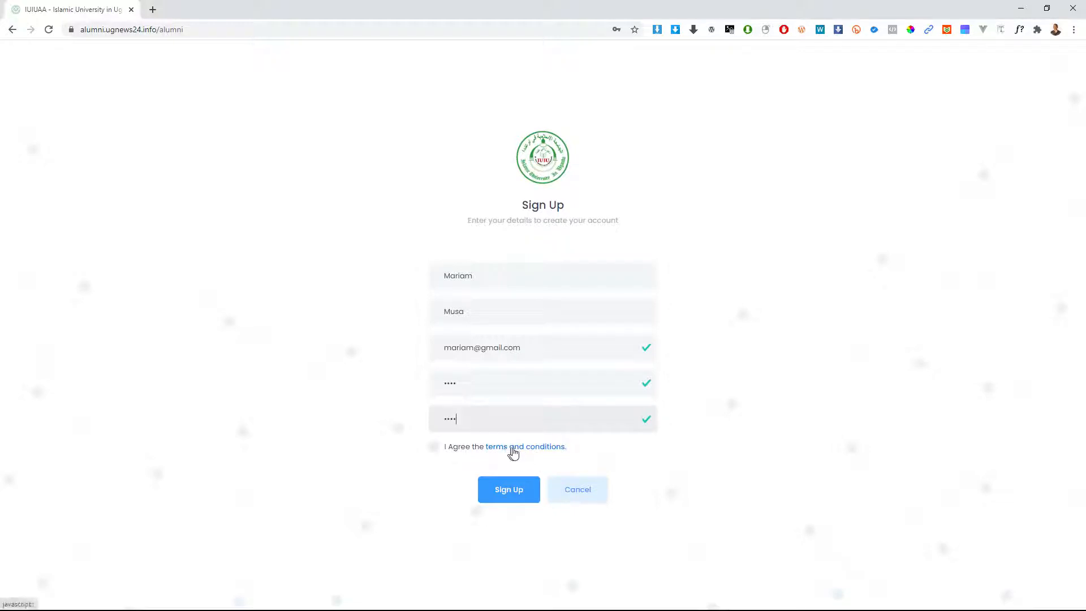
Step: Accept 'I Agree the terms and conditions' and submit the Sign Up form
{"action": "left_click", "coordinate": [434, 447]}
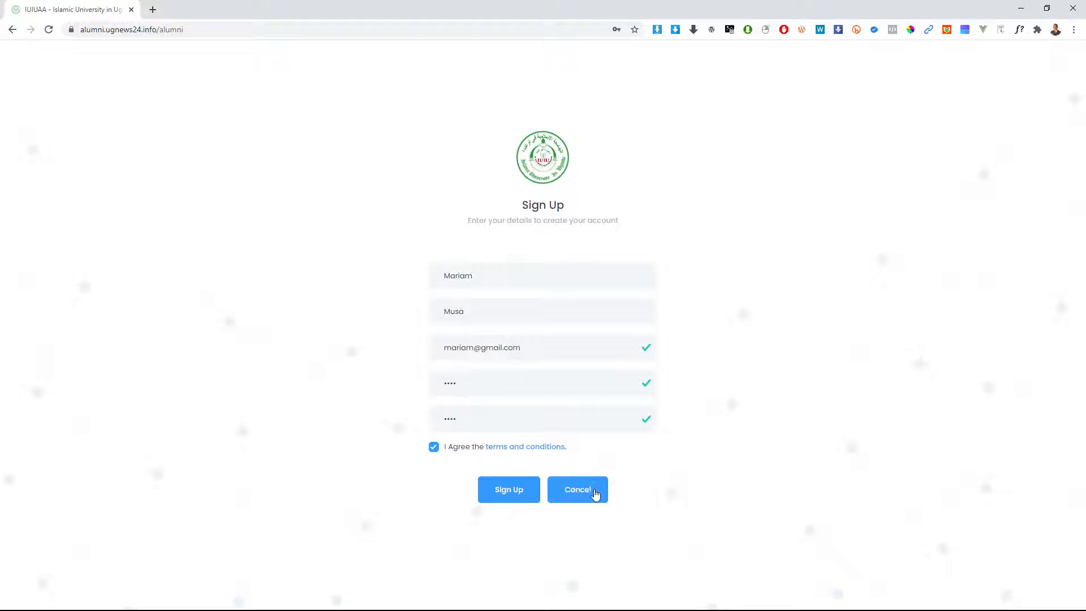
{"action": "left_click", "coordinate": [514, 490]}
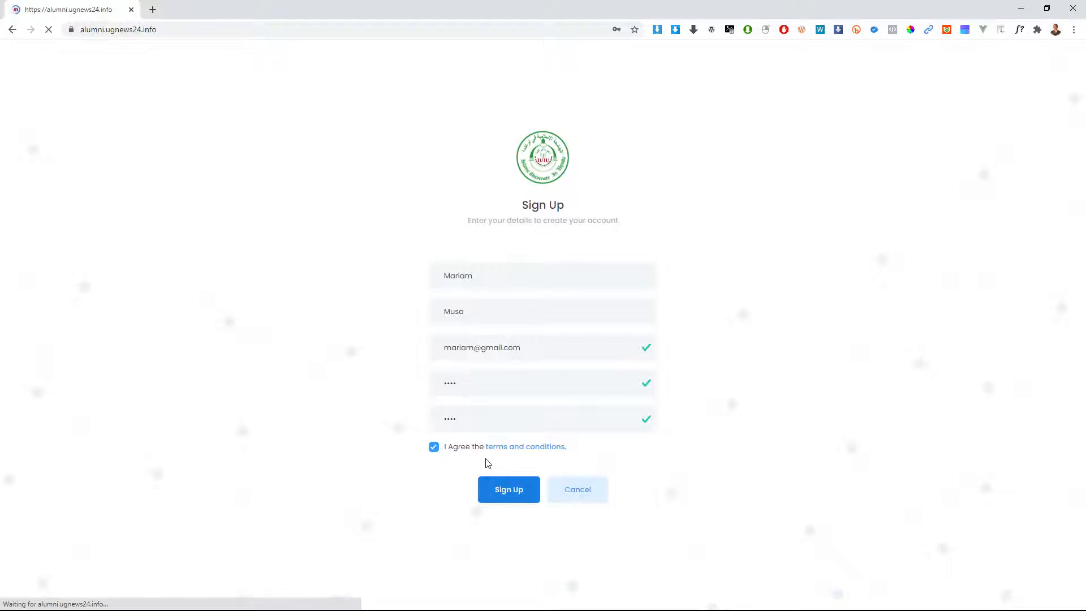
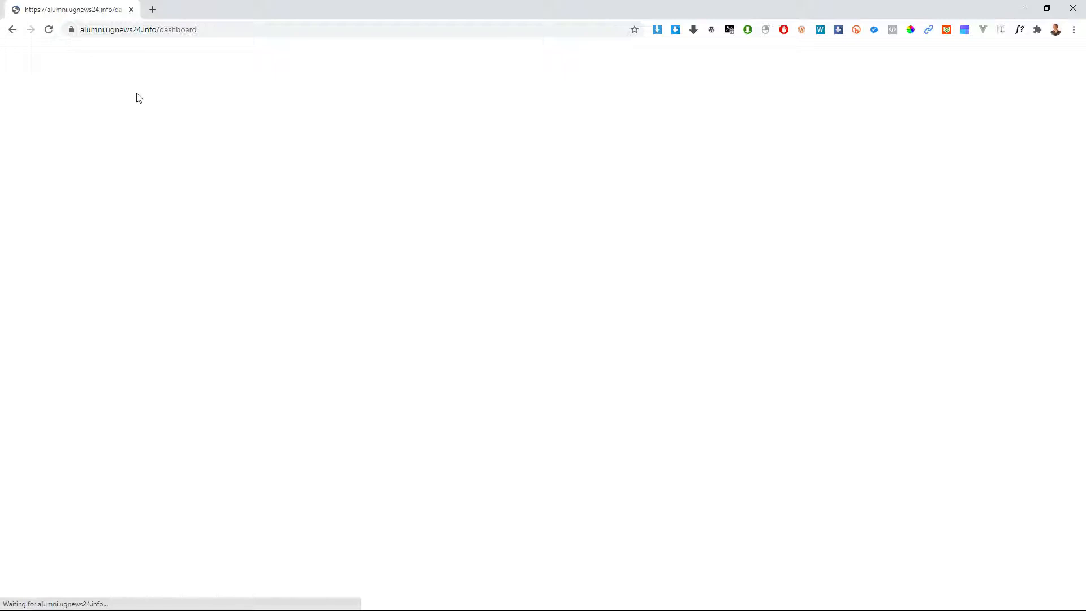
Step: Remove 'dashboard' from the address to load the alumni.ugnews24.info root page
{"action": "left_click", "coordinate": [182, 37]}
{"action": "double_click", "coordinate": [182, 32]}
{"action": "key", "text": "BackSpace"}
{"action": "key", "text": "Return"}
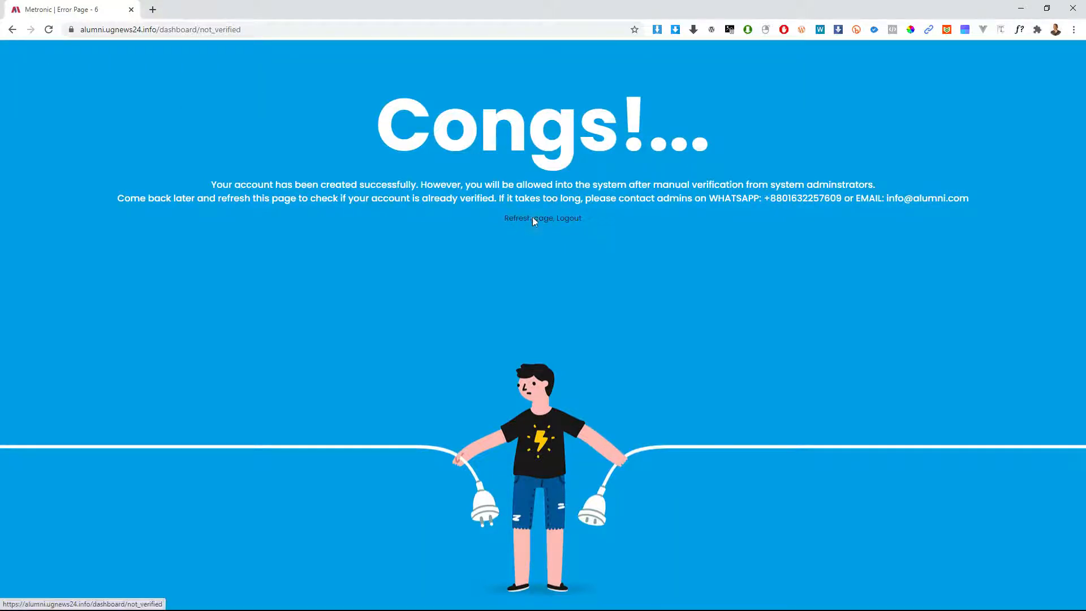
Step: Log out of the unverified account and sign in as admin with the saved password
{"action": "left_click", "coordinate": [531, 217]}
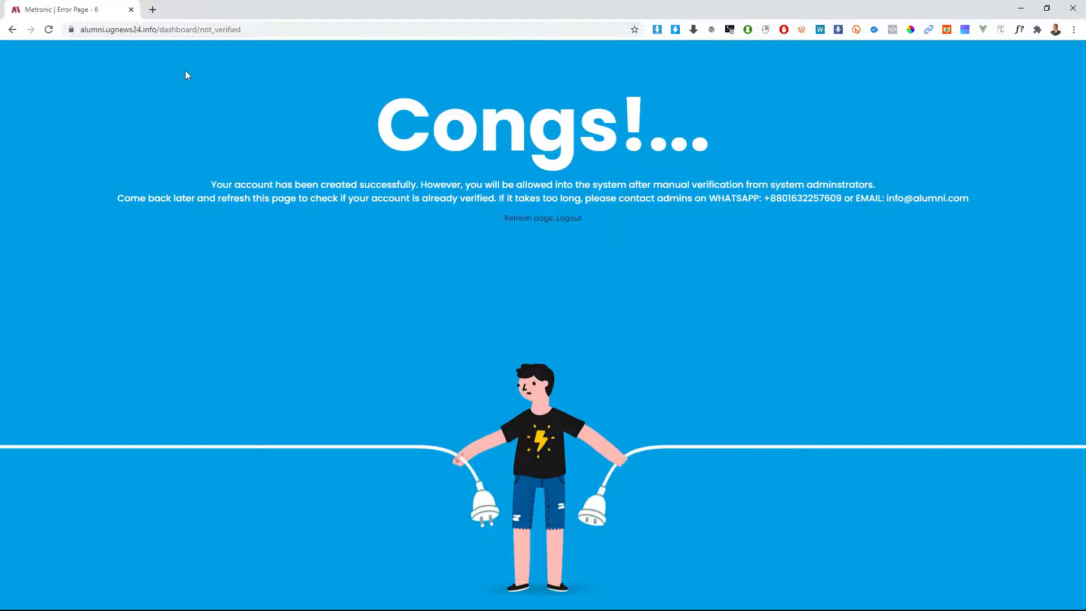
{"action": "left_click", "coordinate": [567, 217]}
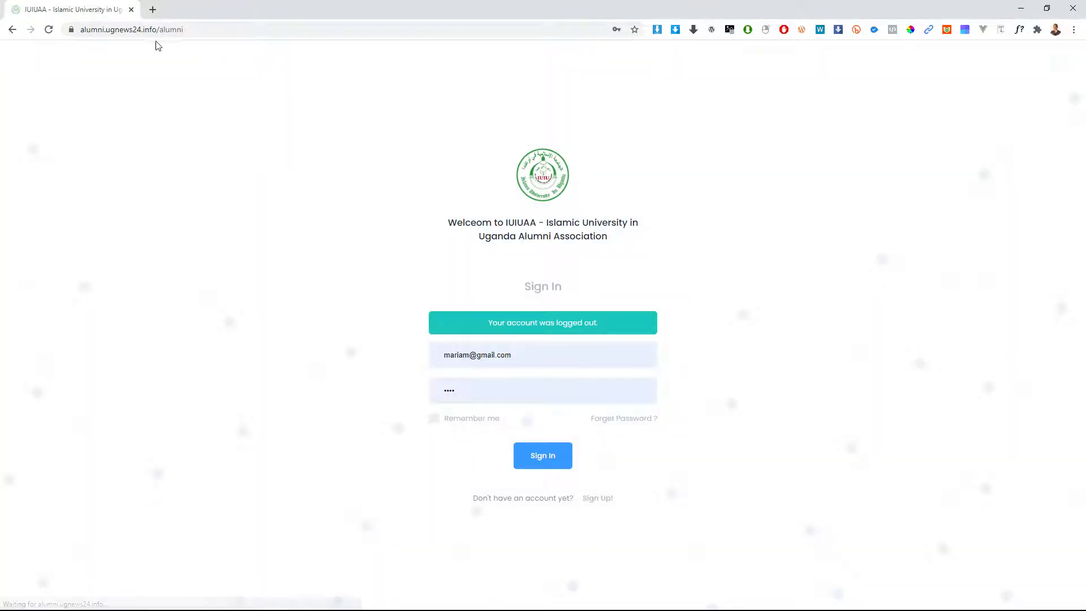
{"action": "left_click", "coordinate": [48, 30]}
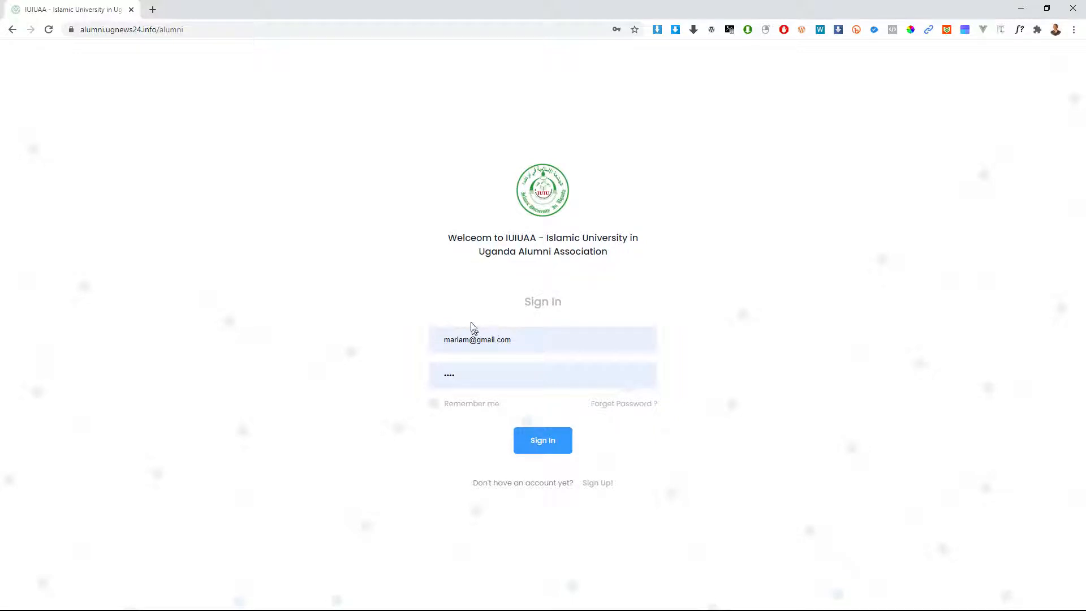
{"action": "double_click", "coordinate": [466, 339]}
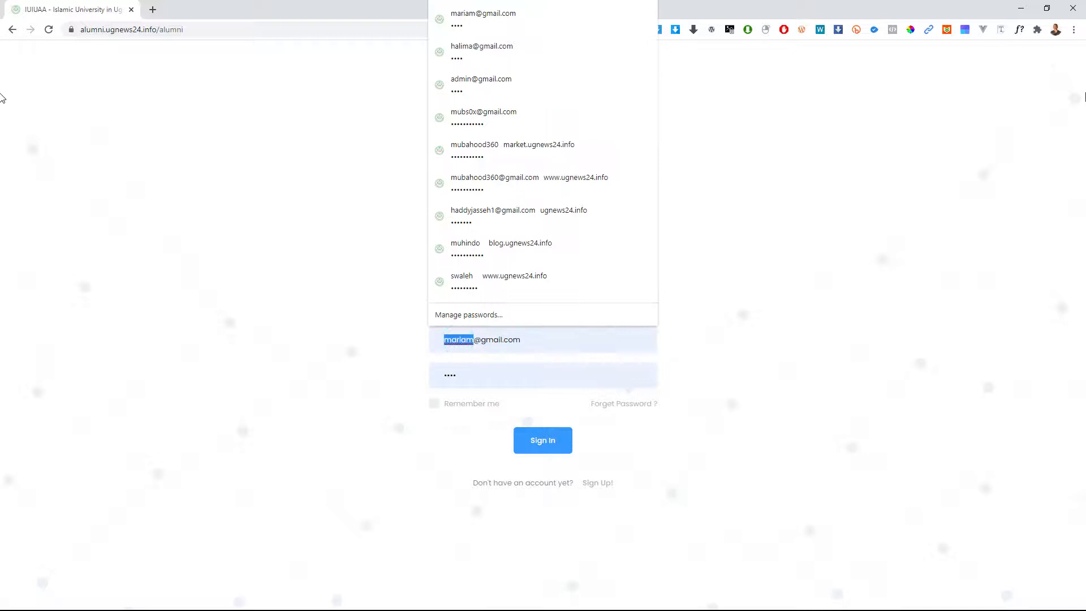
{"action": "type", "text": "admin"}
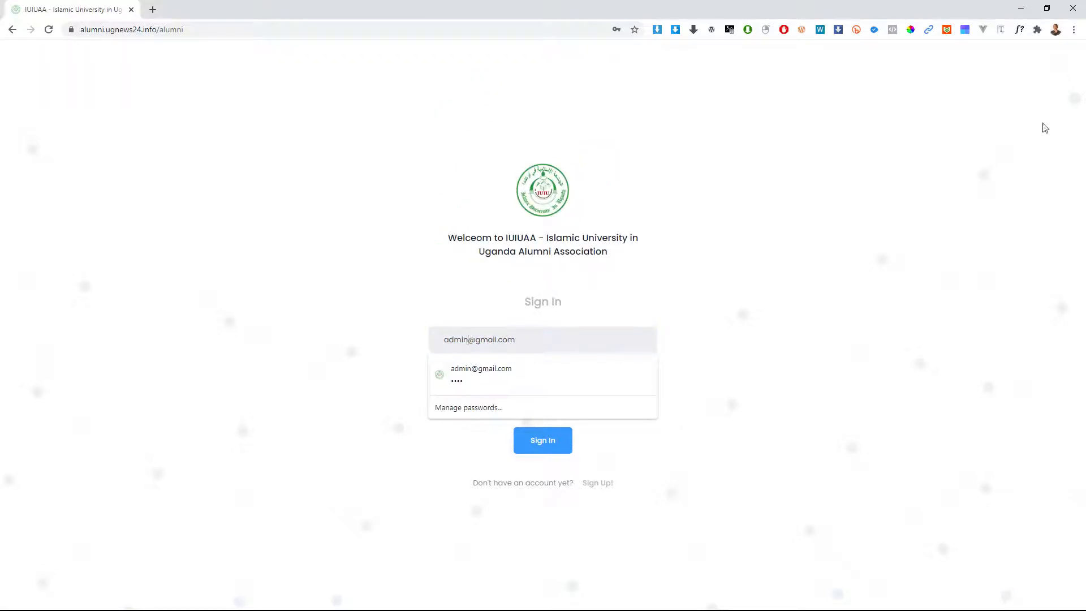
{"action": "left_click", "coordinate": [482, 376]}
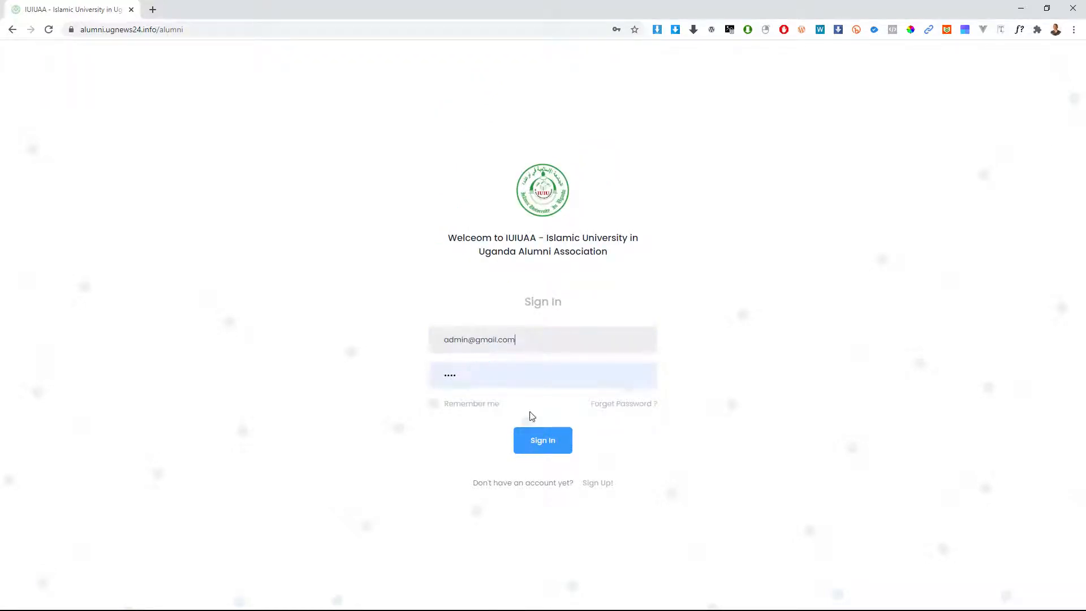
{"action": "left_click", "coordinate": [539, 443]}
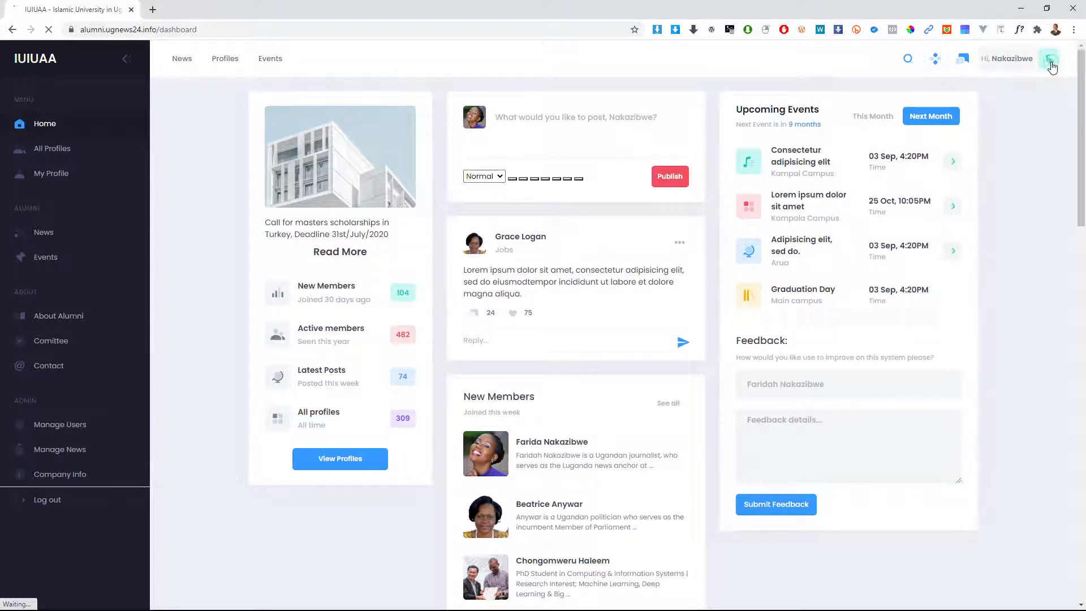
Step: Sign out, view the Forgotten Password form, then cancel back to the sign-in page
{"action": "left_click", "coordinate": [1047, 60]}
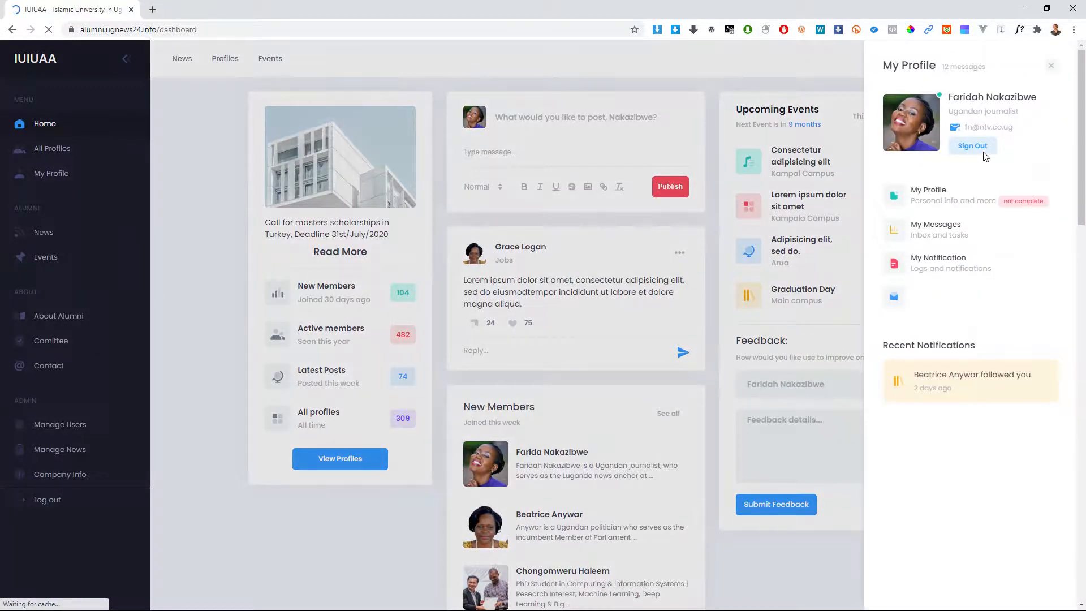
{"action": "left_click", "coordinate": [982, 153]}
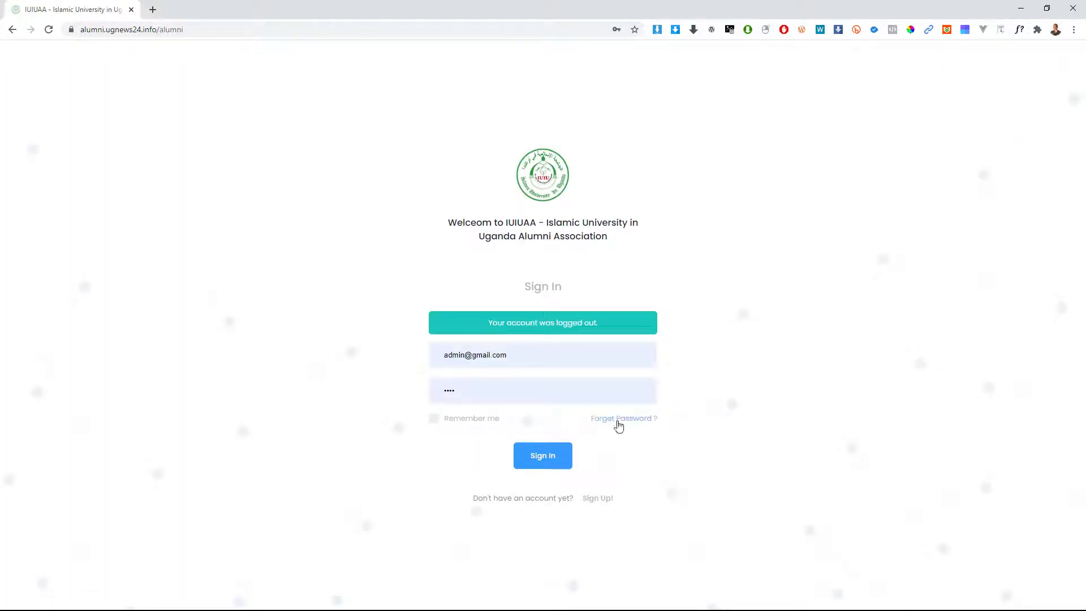
{"action": "left_click", "coordinate": [613, 424]}
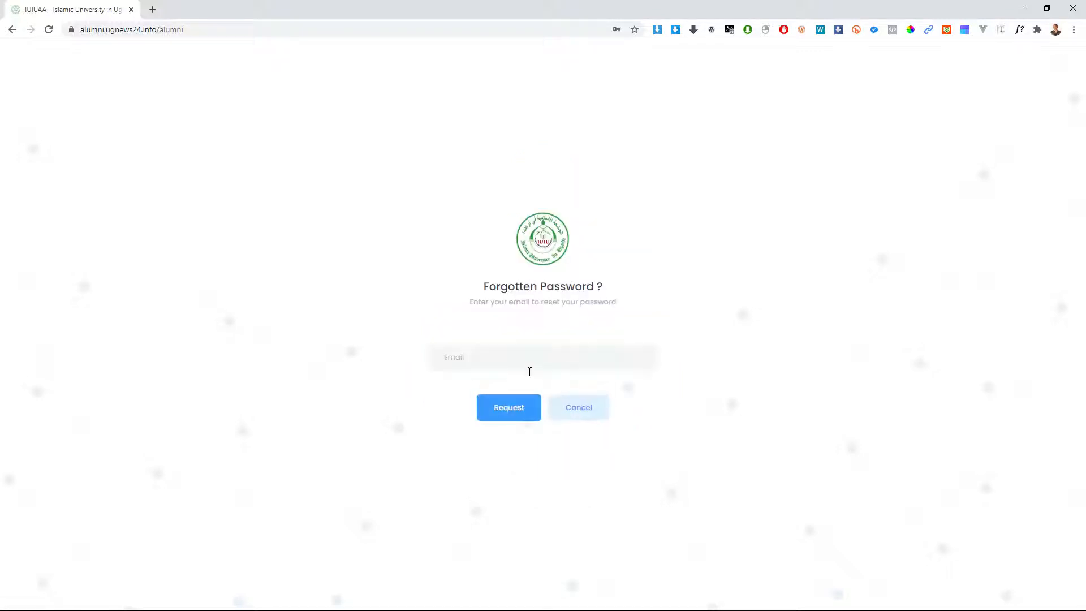
{"action": "left_click", "coordinate": [482, 357]}
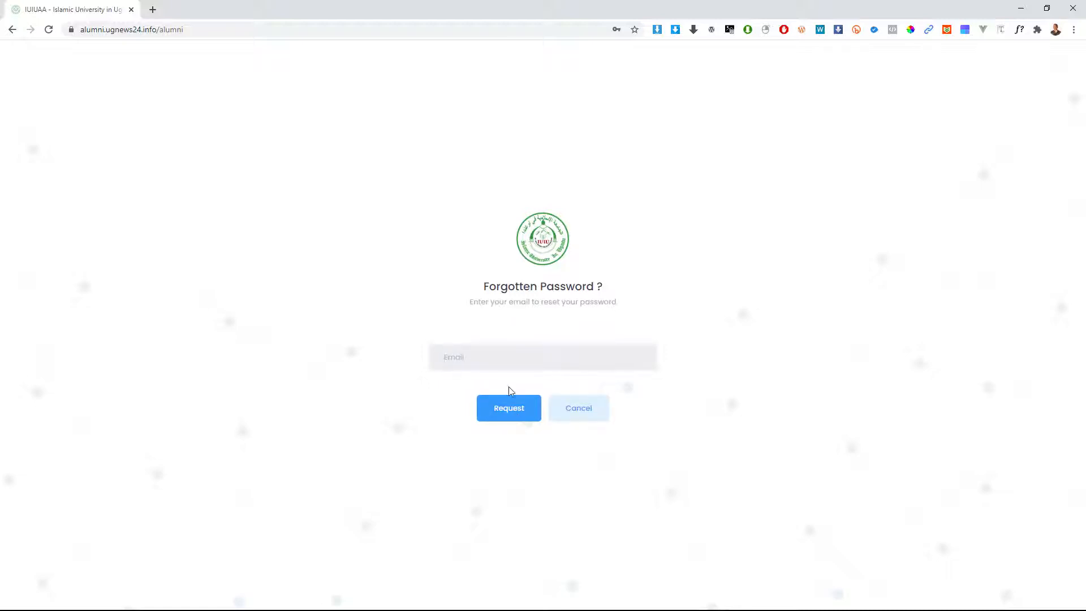
{"action": "left_click", "coordinate": [581, 406]}
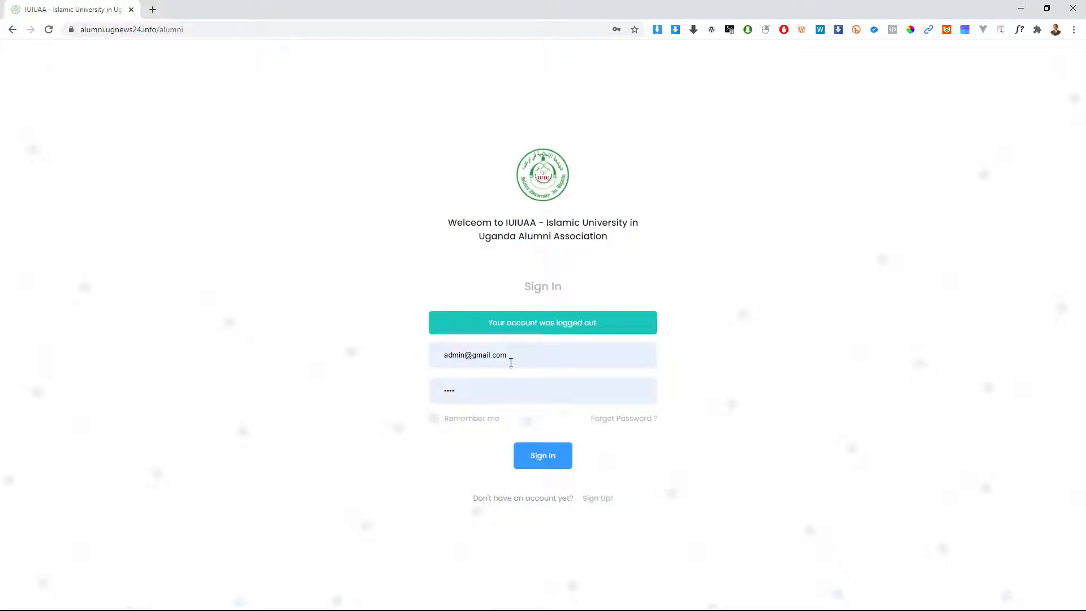
Step: Sign in again as admin with Remember me ticked
{"action": "left_click", "coordinate": [514, 353]}
{"action": "left_click", "coordinate": [433, 419]}
{"action": "left_click", "coordinate": [550, 456]}
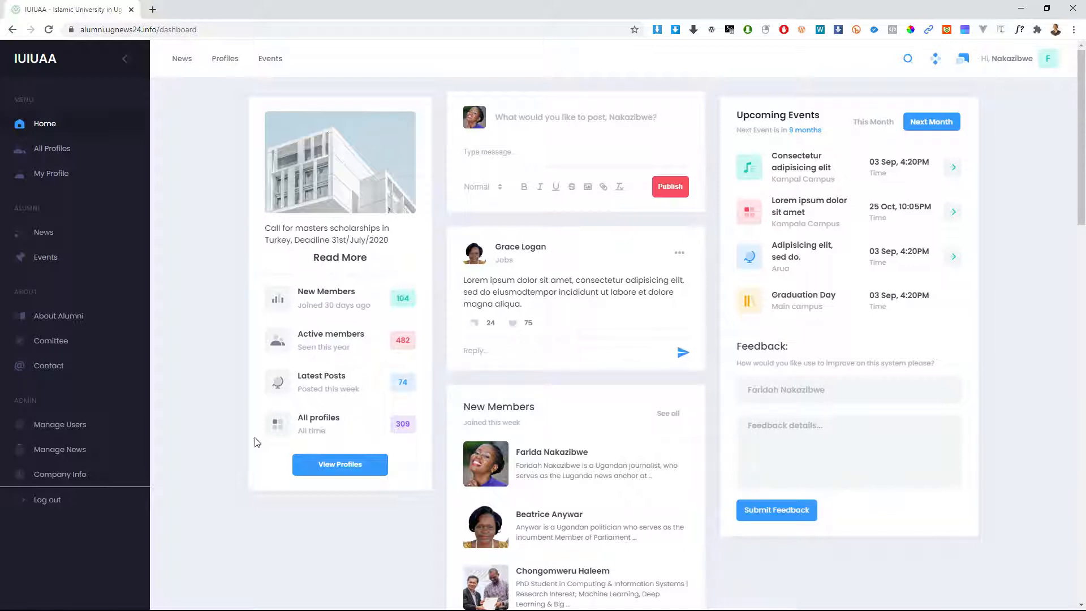
Step: Open Company Info, review the name, abbreviation, email and address fields, and begin replacing the logo
{"action": "left_click", "coordinate": [54, 478]}
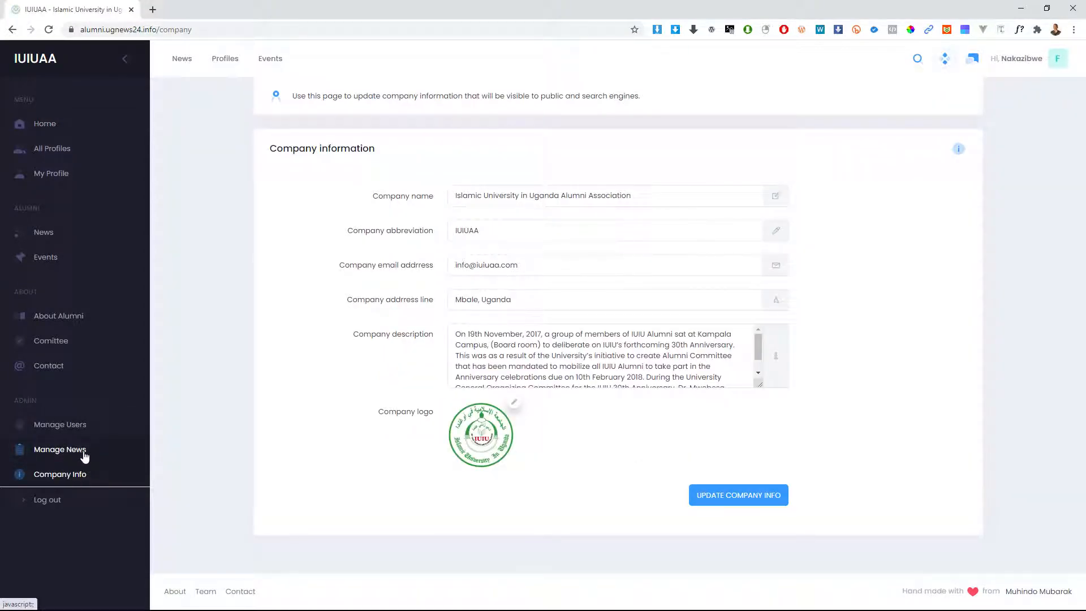
{"action": "scroll", "coordinate": [735, 359], "scroll_direction": "down", "scroll_amount": 1}
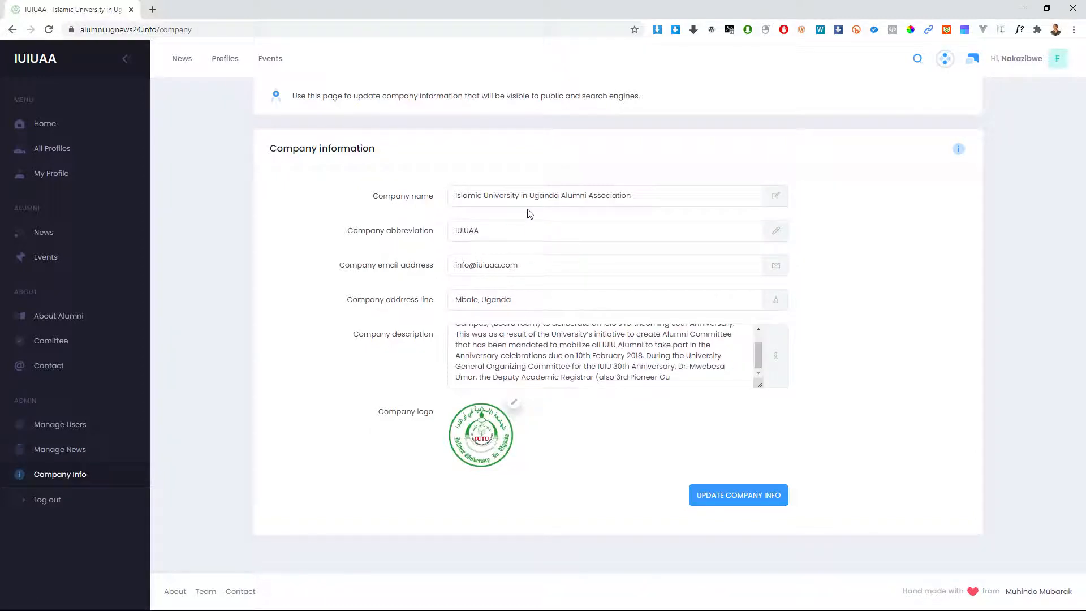
{"action": "left_click", "coordinate": [650, 194]}
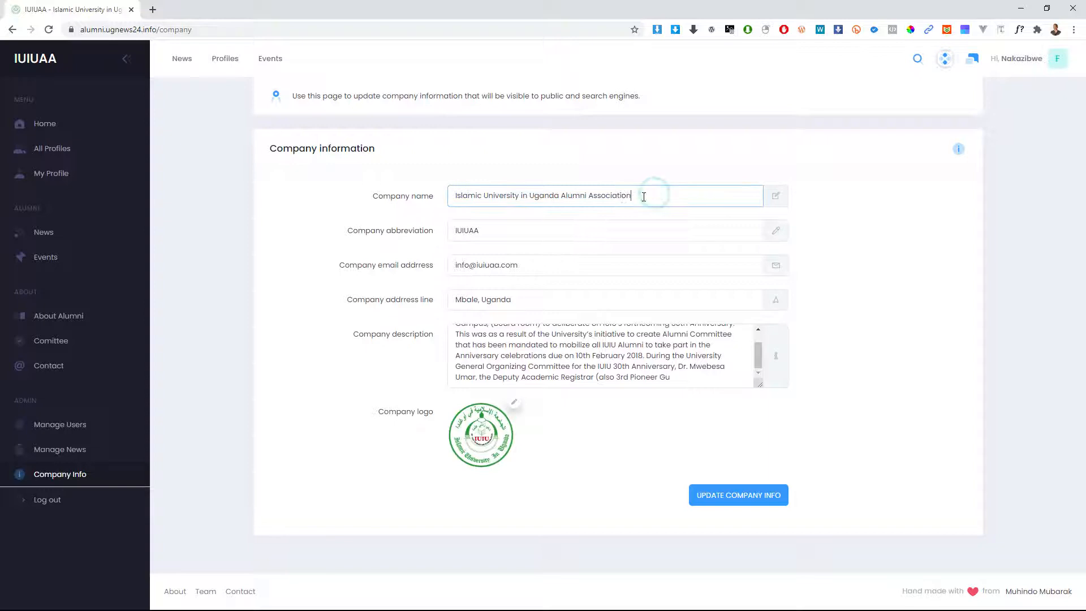
{"action": "mouse_move", "coordinate": [518, 196]}
{"action": "left_mouse_down"}
{"action": "mouse_move", "coordinate": [639, 199]}
{"action": "mouse_move", "coordinate": [538, 196]}
{"action": "left_mouse_up"}
{"action": "left_click", "coordinate": [649, 202]}
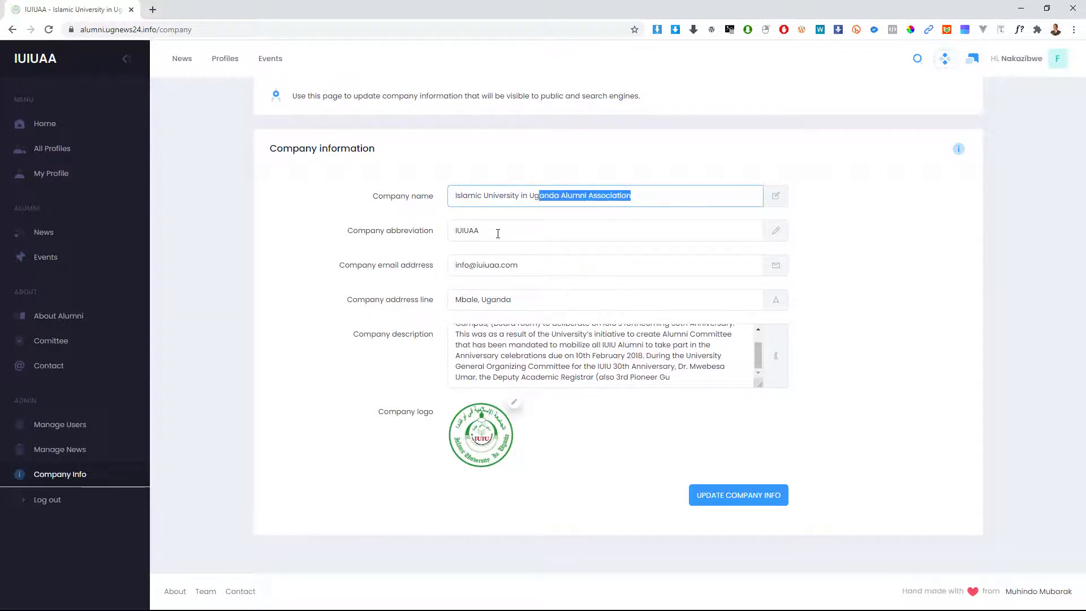
{"action": "left_click_drag", "start_coordinate": [495, 233], "coordinate": [395, 232]}
{"action": "left_click", "coordinate": [490, 234]}
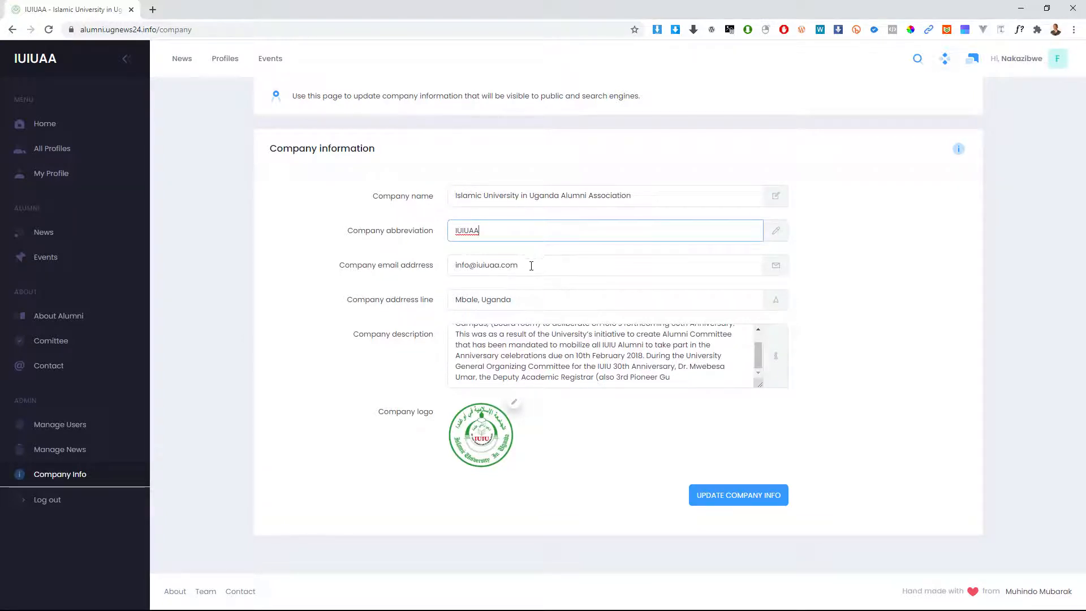
{"action": "left_click_drag", "start_coordinate": [531, 266], "coordinate": [456, 269]}
{"action": "left_click_drag", "start_coordinate": [525, 301], "coordinate": [456, 303]}
{"action": "scroll", "coordinate": [588, 364], "scroll_direction": "up", "scroll_amount": 1}
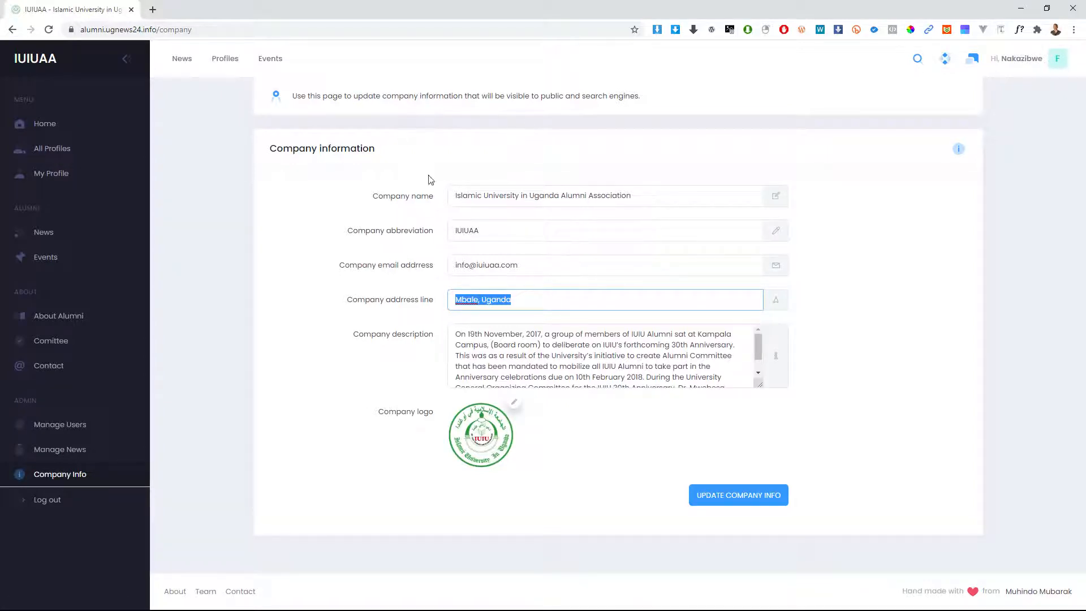
{"action": "left_click", "coordinate": [513, 295]}
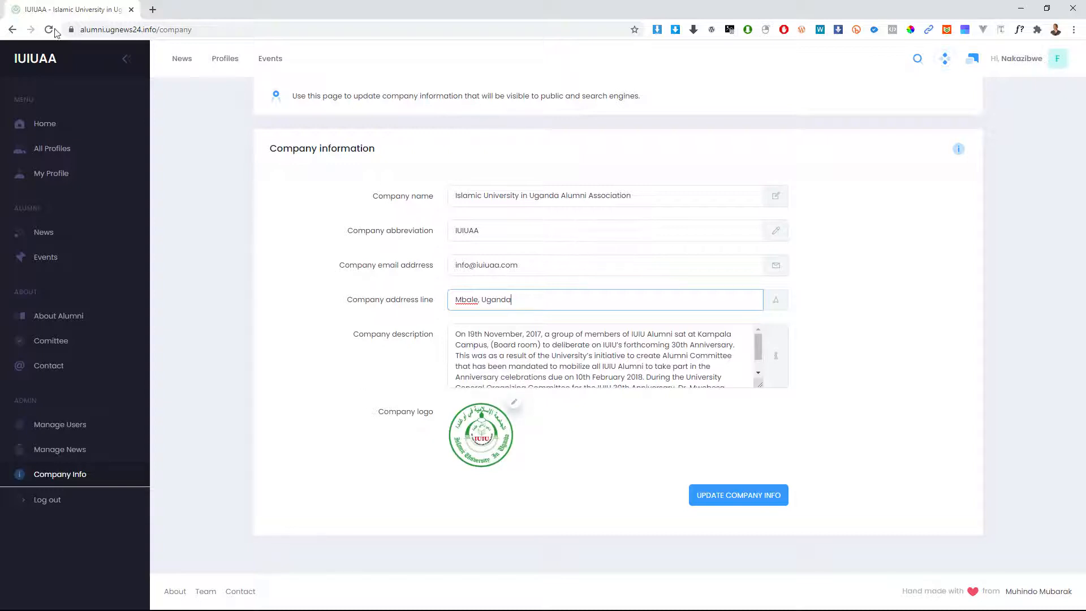
{"action": "left_click", "coordinate": [513, 402]}
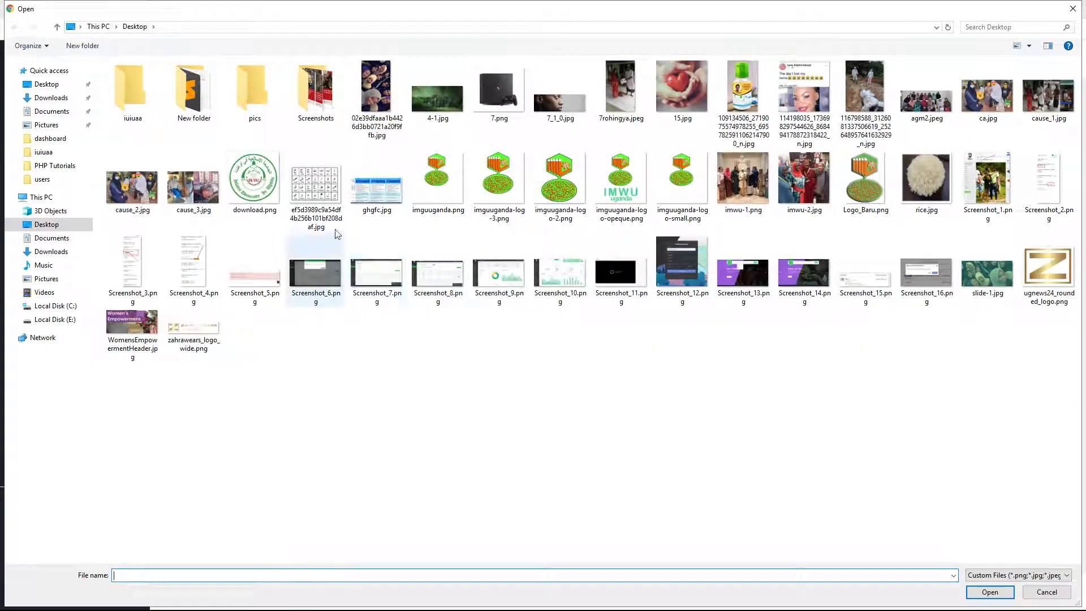
Step: Set Screenshot_13.png as the company logo and return to the dashboard
{"action": "double_click", "coordinate": [731, 284]}
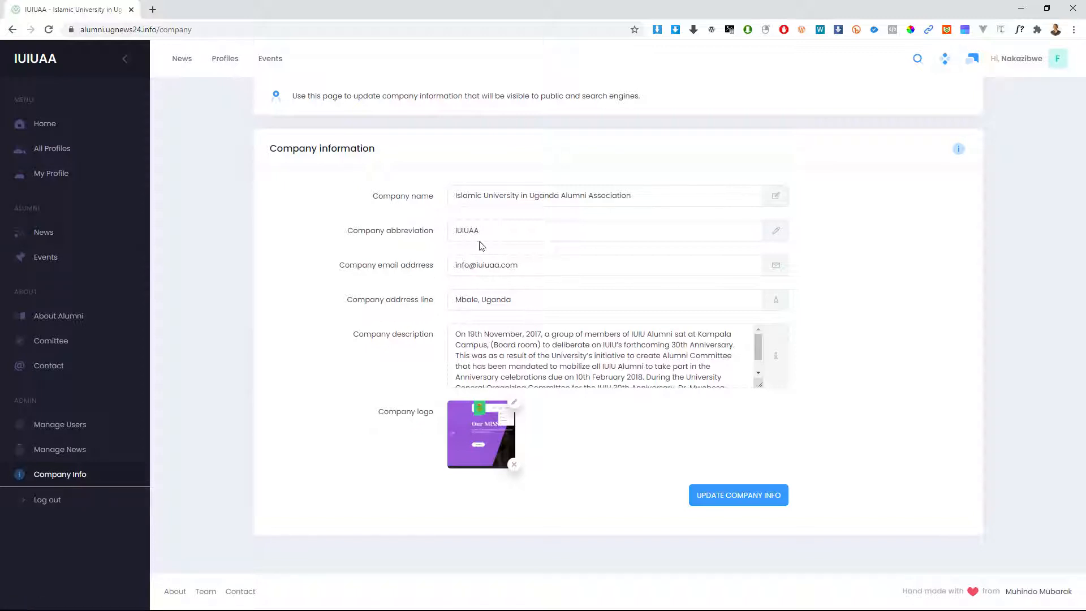
{"action": "left_click", "coordinate": [31, 62]}
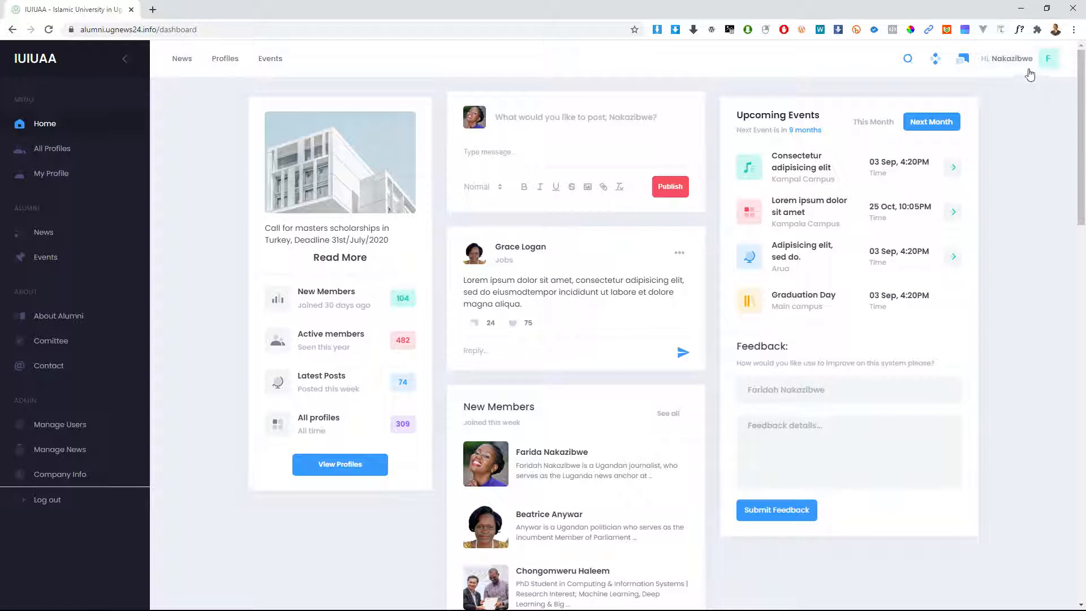
Step: Open the My Profile side panel and dismiss it, leaving the full dashboard visible
{"action": "left_click", "coordinate": [1028, 66]}
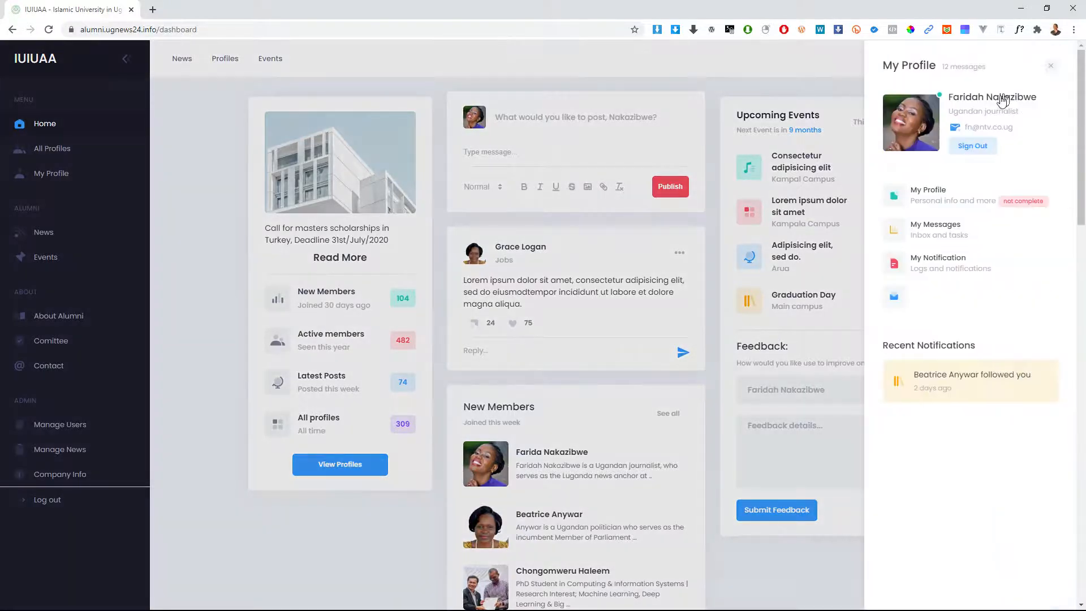
{"action": "left_click", "coordinate": [973, 146]}
{"action": "left_click", "coordinate": [1051, 66]}
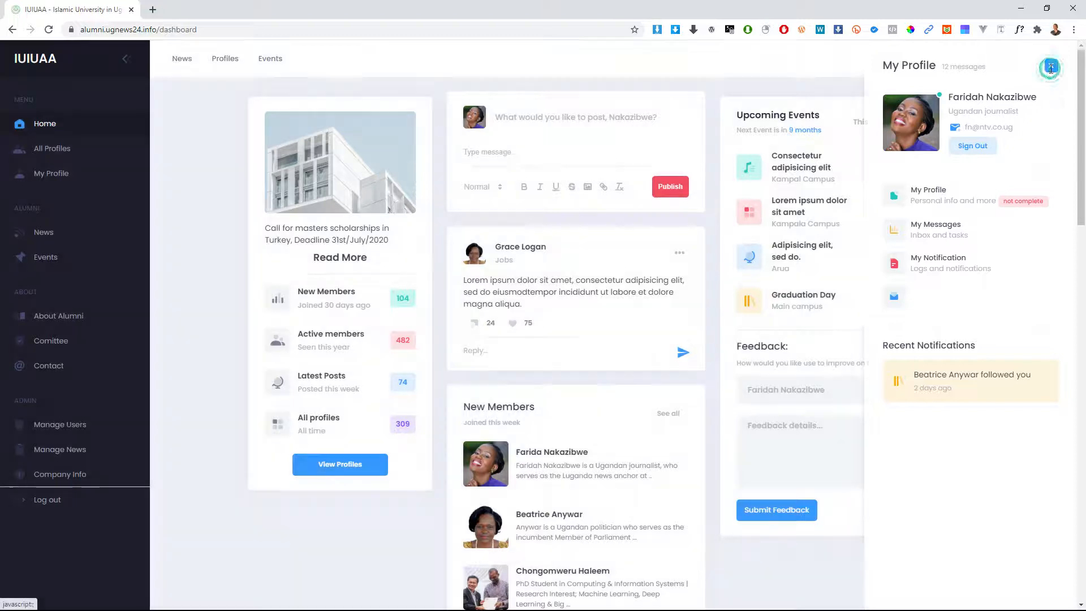
{"action": "left_click", "coordinate": [1049, 60]}
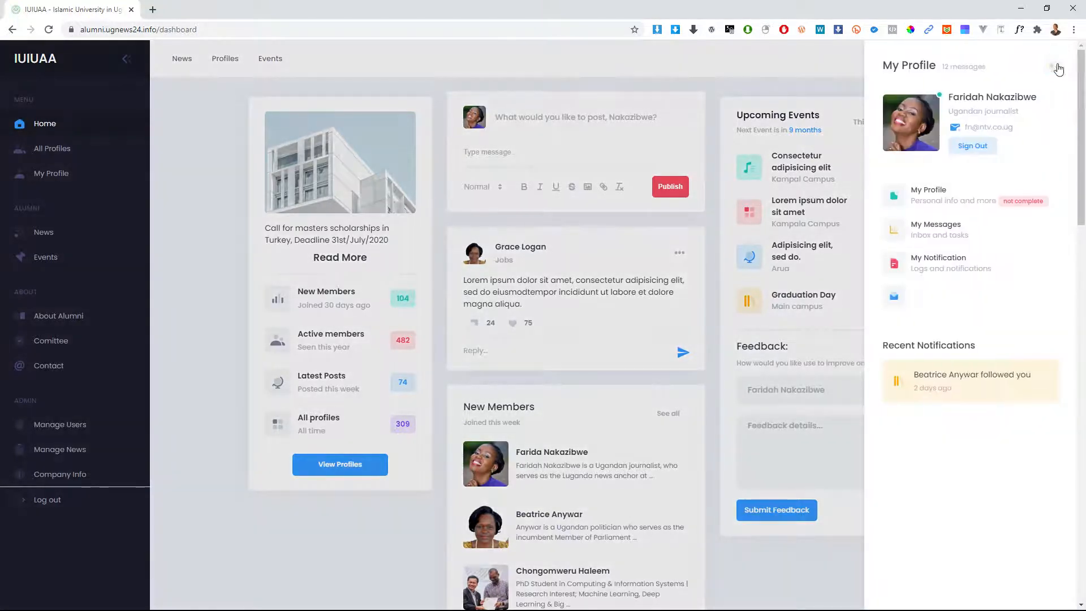
{"action": "left_click", "coordinate": [1051, 66]}
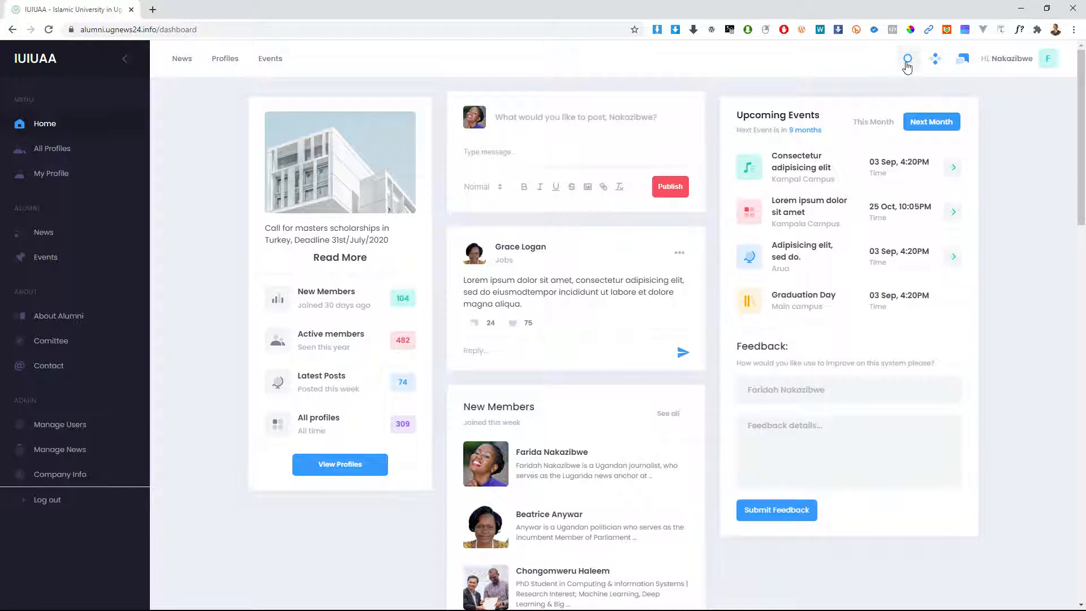
Step: Search the site for 'jobs', browse the Documents, Members and Files results, then clear it
{"action": "left_click", "coordinate": [907, 63]}
{"action": "left_click", "coordinate": [822, 93]}
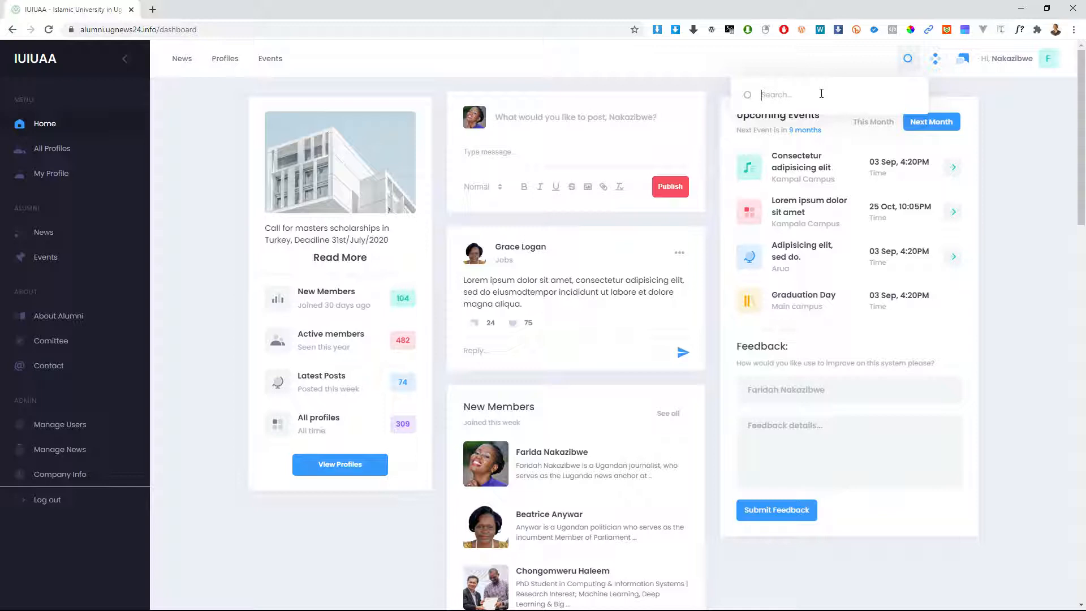
{"action": "type", "text": "jobs"}
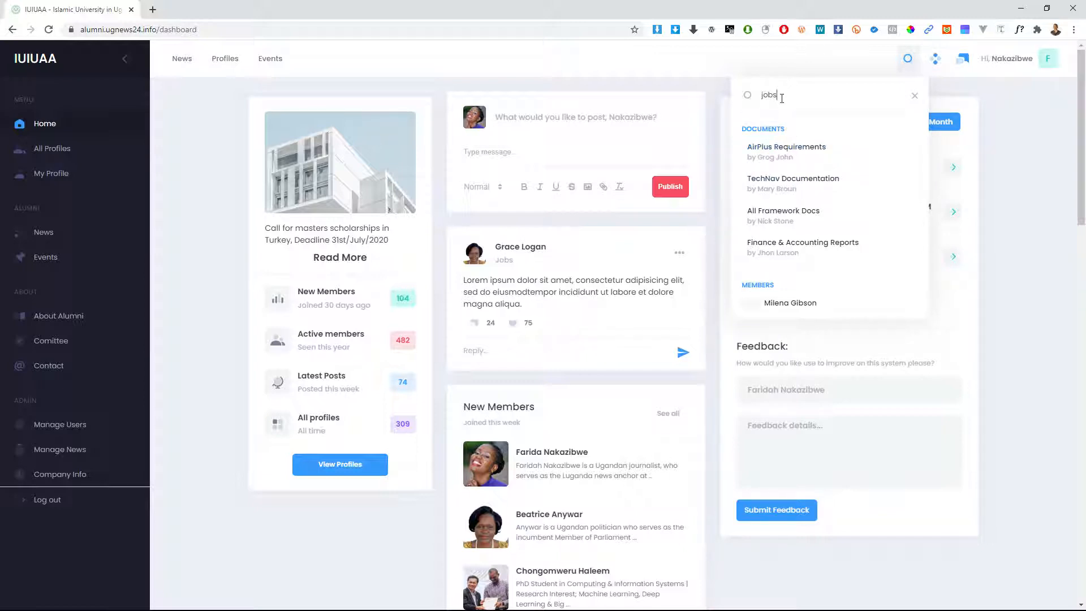
{"action": "scroll", "coordinate": [791, 220], "scroll_direction": "down", "scroll_amount": 6}
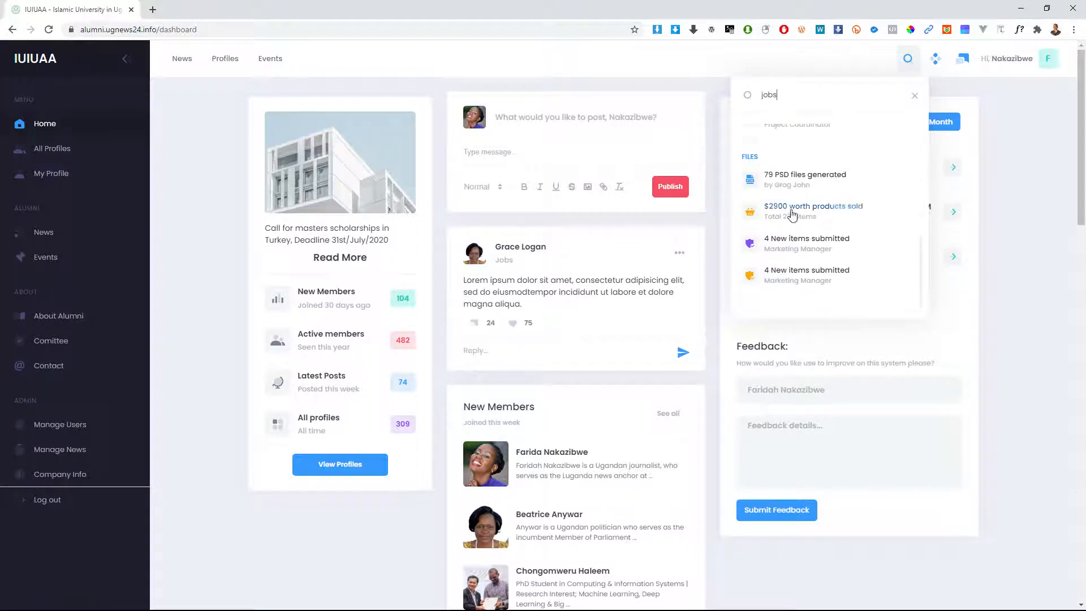
{"action": "scroll", "coordinate": [793, 215], "scroll_direction": "up", "scroll_amount": 6}
{"action": "scroll", "coordinate": [792, 148], "scroll_direction": "down", "scroll_amount": 3}
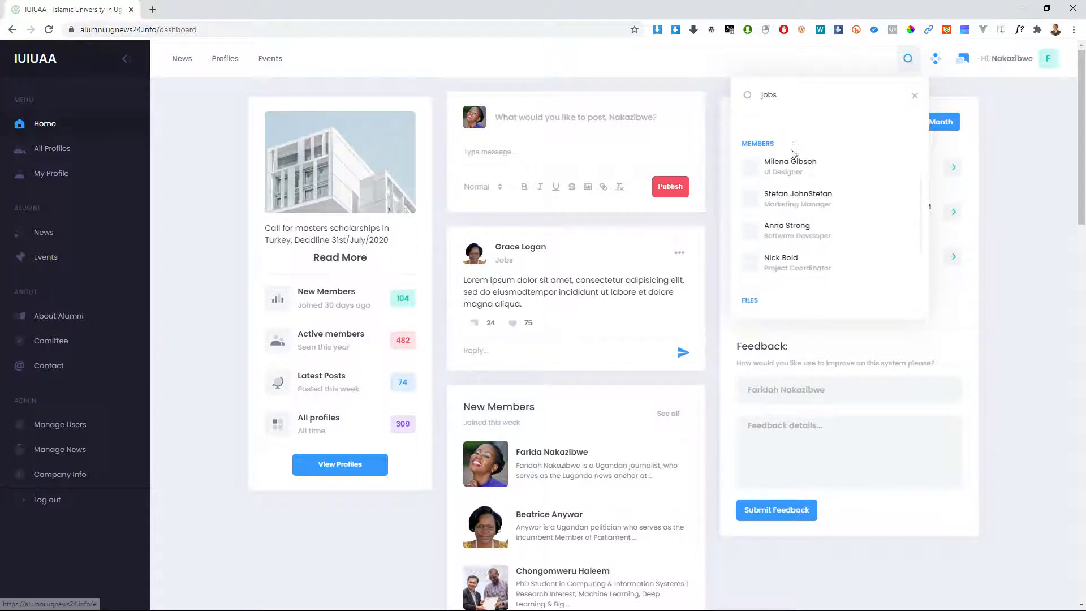
{"action": "scroll", "coordinate": [822, 248], "scroll_direction": "down", "scroll_amount": 2}
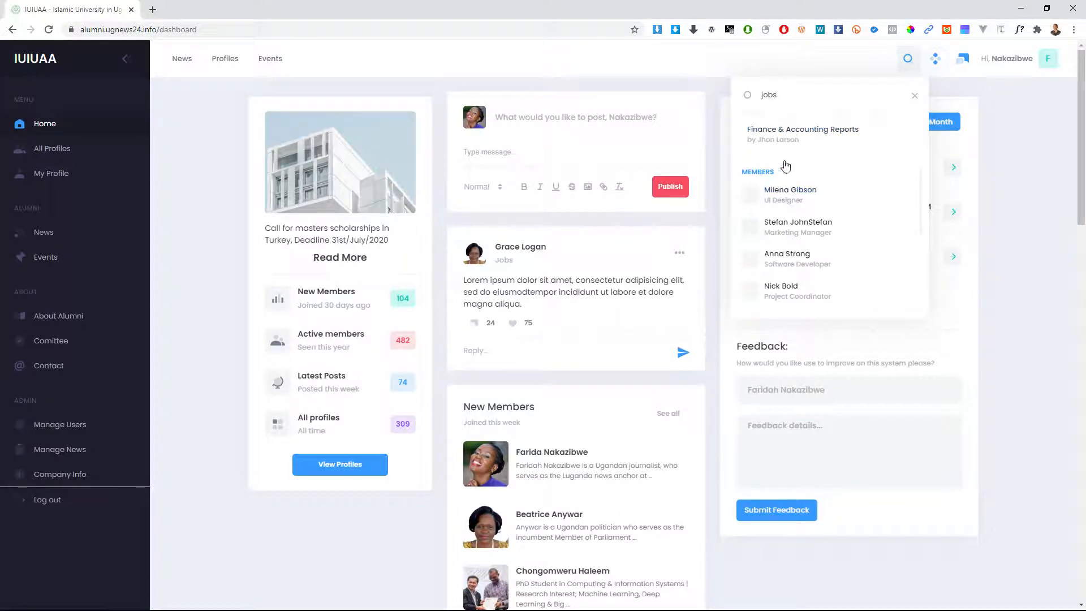
{"action": "scroll", "coordinate": [764, 160], "scroll_direction": "up", "scroll_amount": 1}
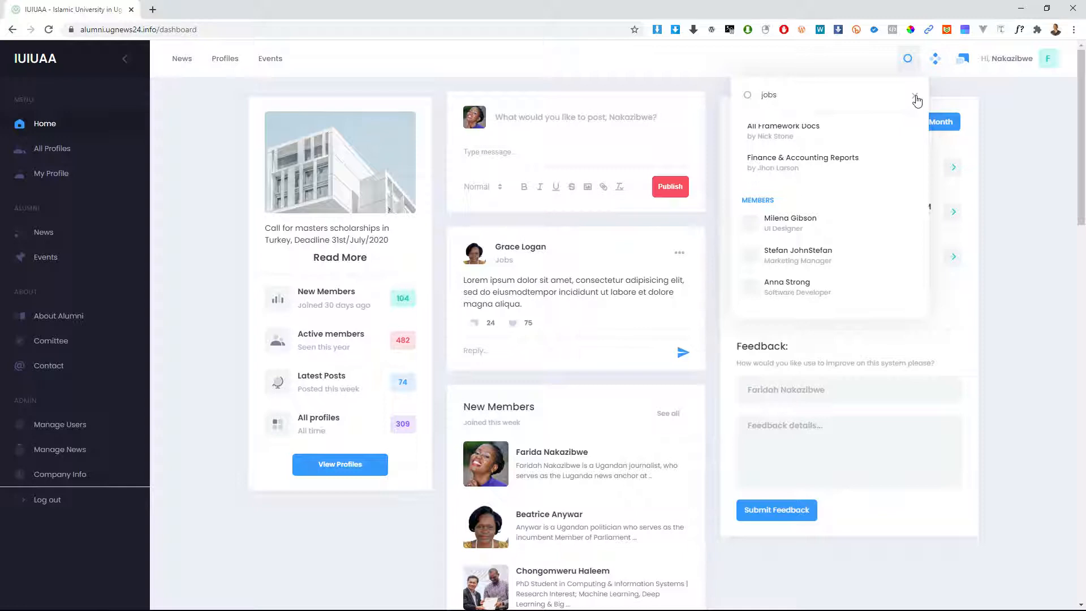
{"action": "left_click", "coordinate": [916, 98]}
Step: Close the search box, then view and dismiss the messages and alerts summary
{"action": "left_click", "coordinate": [826, 69]}
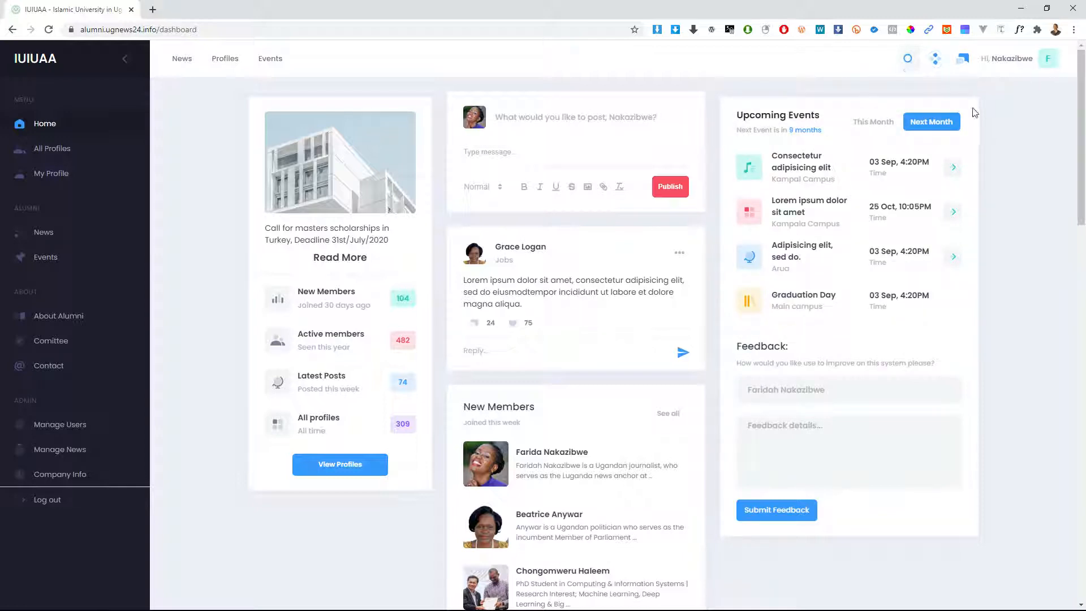
{"action": "left_click", "coordinate": [937, 64]}
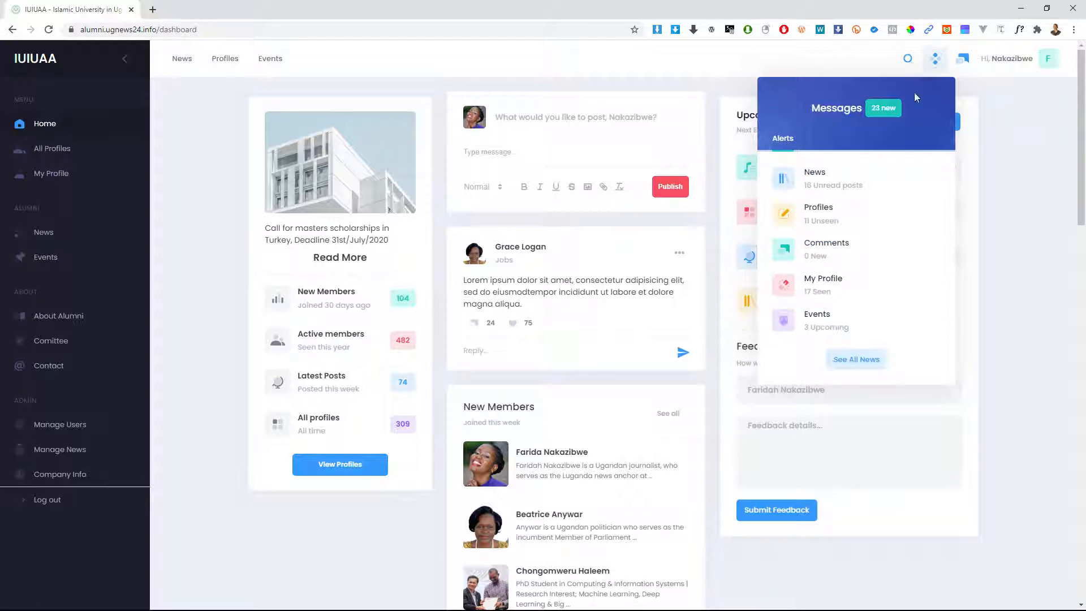
{"action": "left_click", "coordinate": [934, 58]}
{"action": "left_click", "coordinate": [934, 58]}
{"action": "left_click", "coordinate": [1013, 153]}
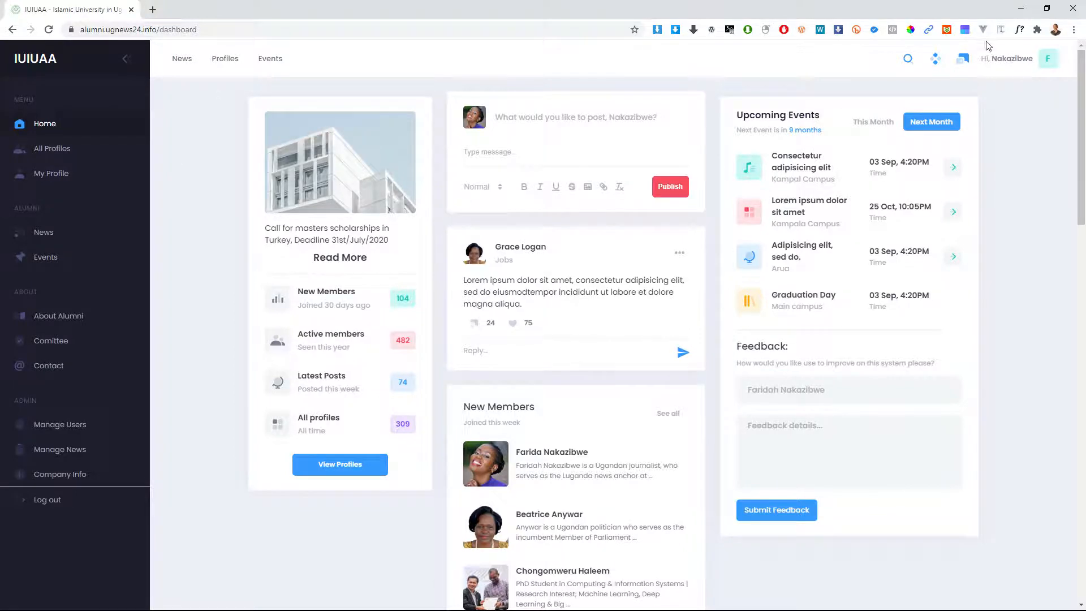
{"action": "left_click", "coordinate": [1012, 59]}
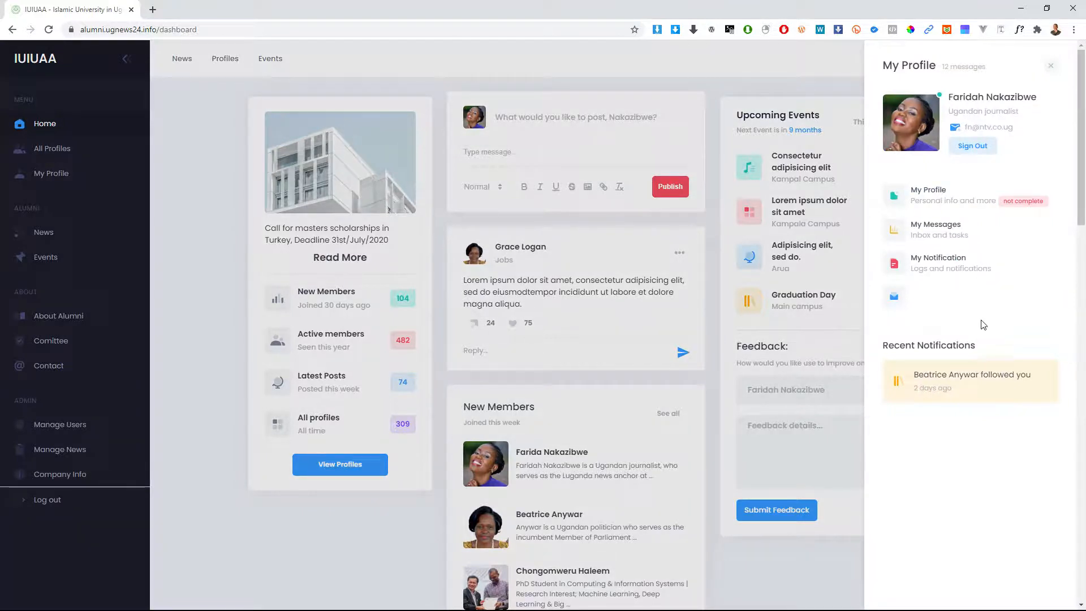
{"action": "left_click", "coordinate": [845, 258]}
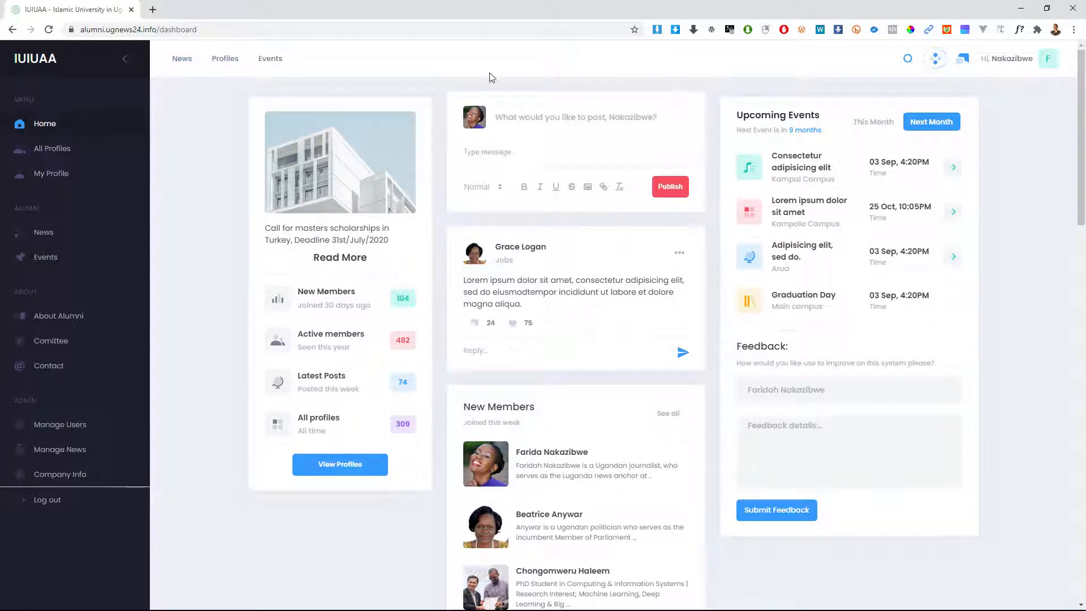
{"action": "left_click", "coordinate": [907, 61]}
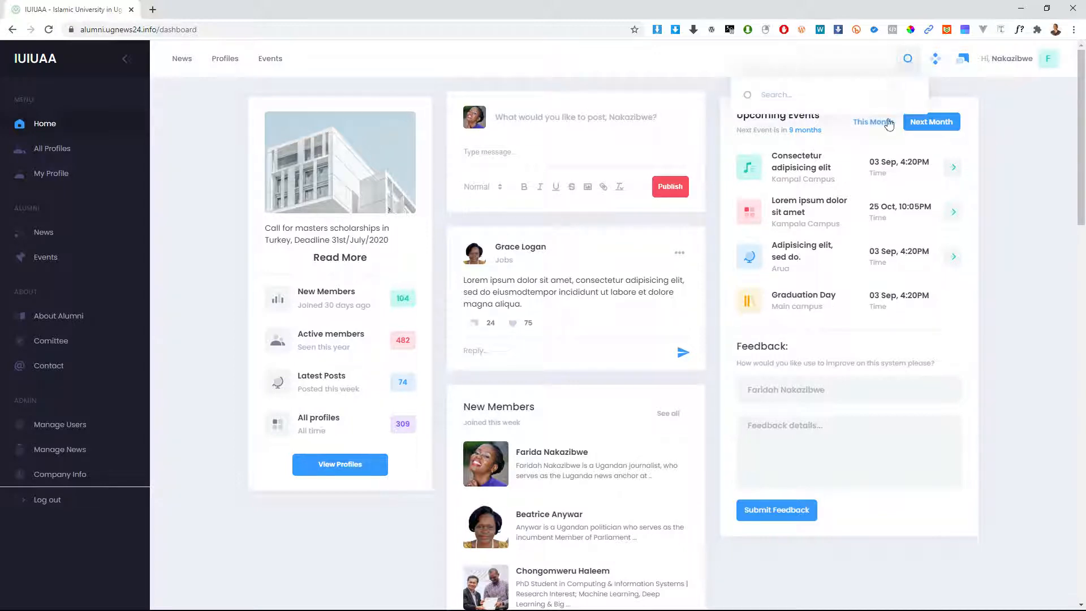
{"action": "left_click", "coordinate": [799, 101]}
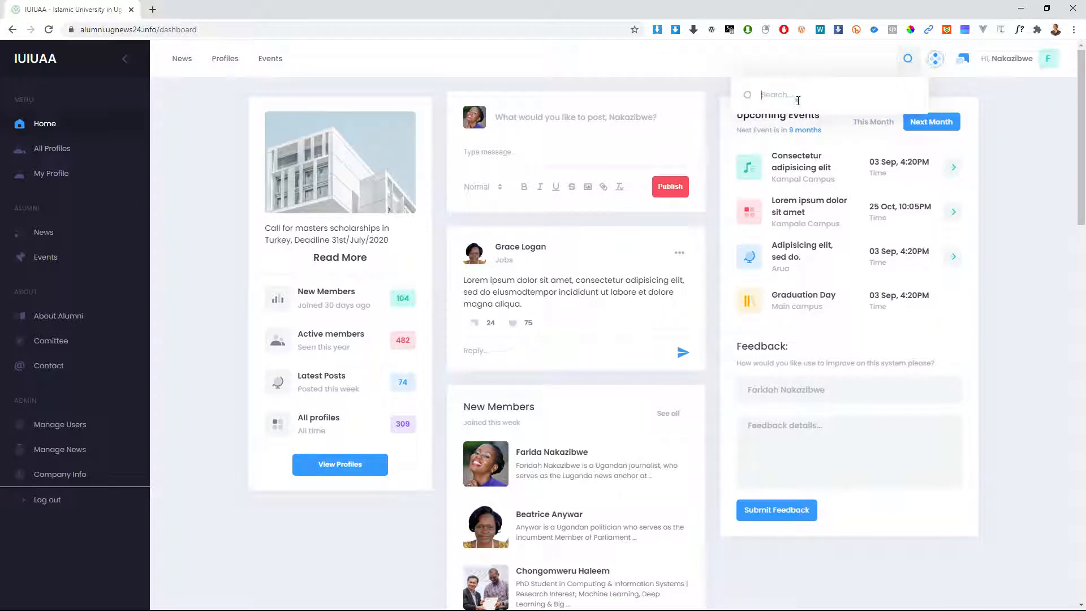
{"action": "left_click", "coordinate": [859, 63]}
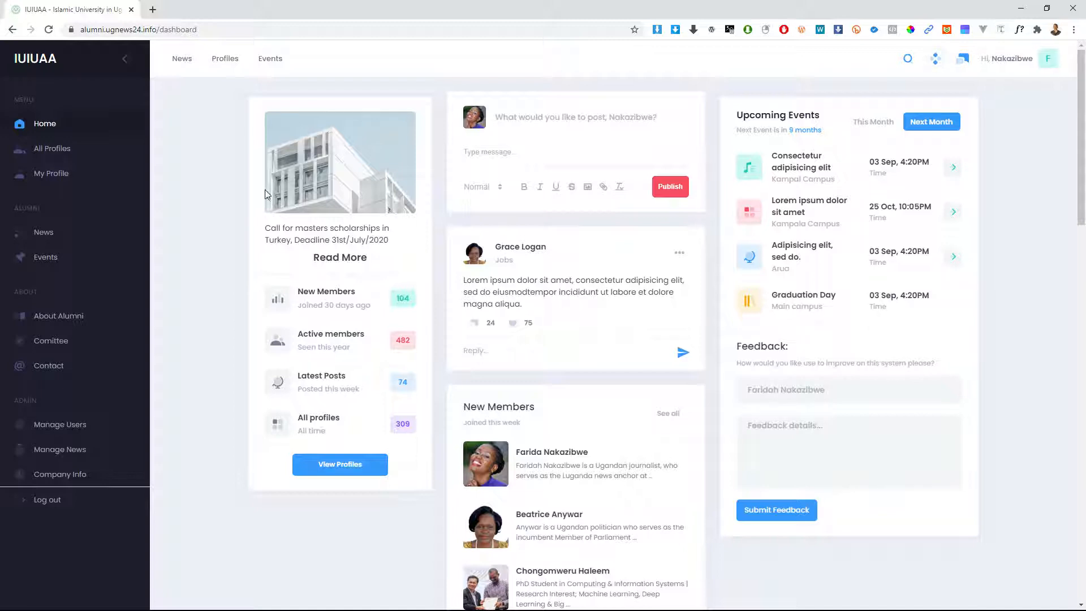
{"action": "left_click", "coordinate": [40, 67]}
{"action": "scroll", "coordinate": [574, 226], "scroll_direction": "down", "scroll_amount": 10}
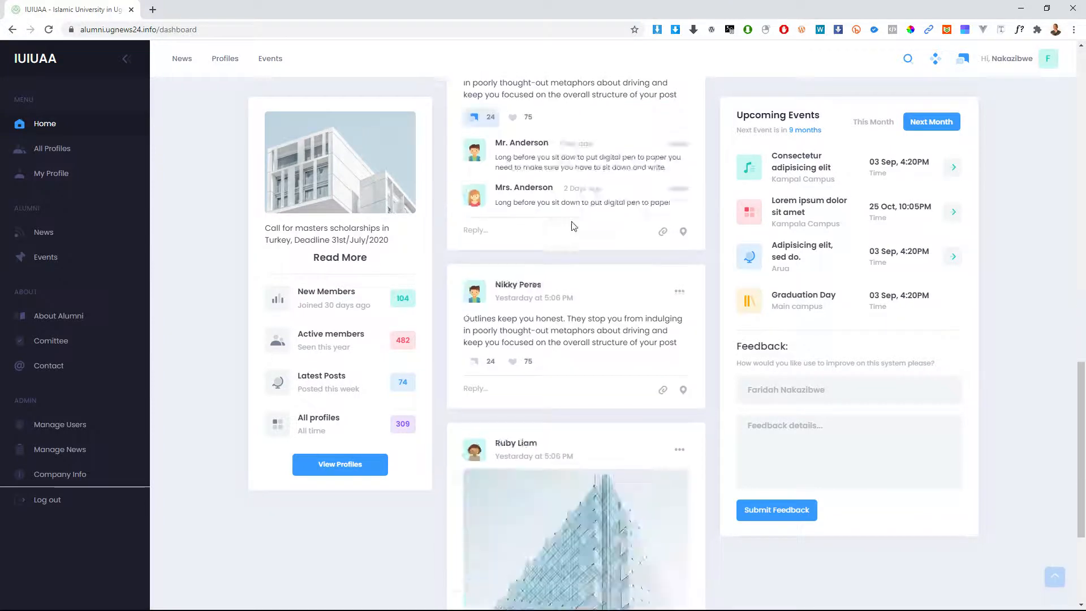
{"action": "scroll", "coordinate": [574, 227], "scroll_direction": "up", "scroll_amount": 10}
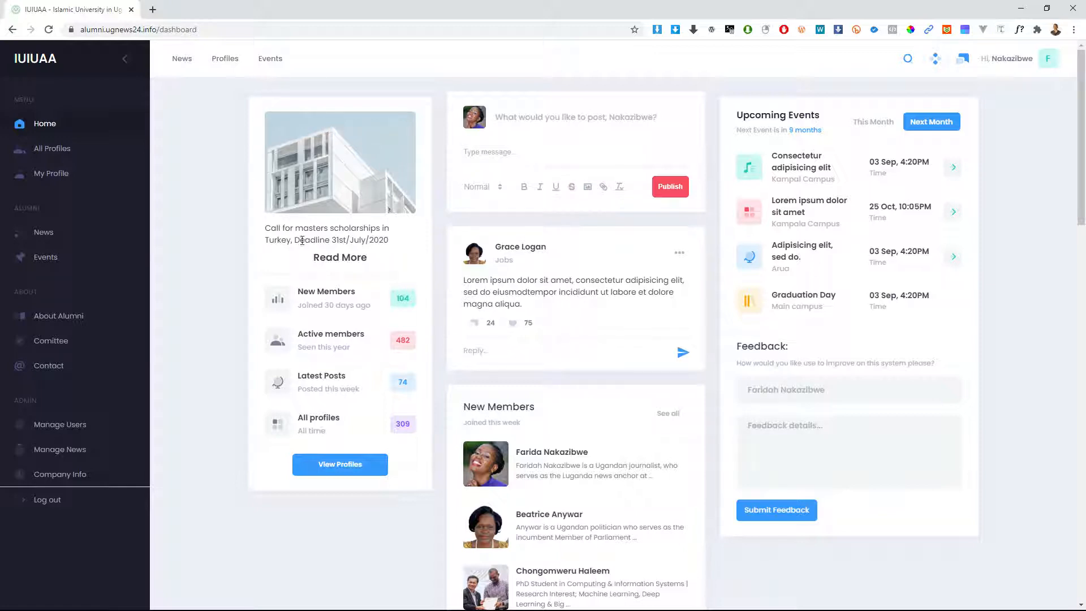
{"action": "left_click_drag", "start_coordinate": [315, 216], "coordinate": [315, 228]}
{"action": "left_click", "coordinate": [298, 237]}
{"action": "scroll", "coordinate": [379, 289], "scroll_direction": "down", "scroll_amount": 1}
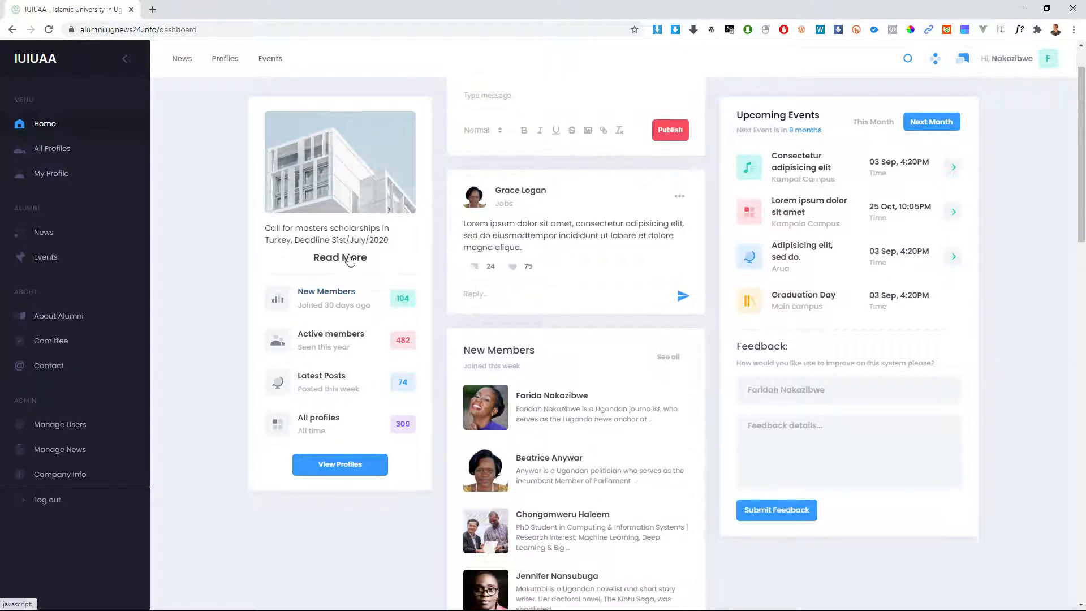
{"action": "scroll", "coordinate": [346, 259], "scroll_direction": "up", "scroll_amount": 1}
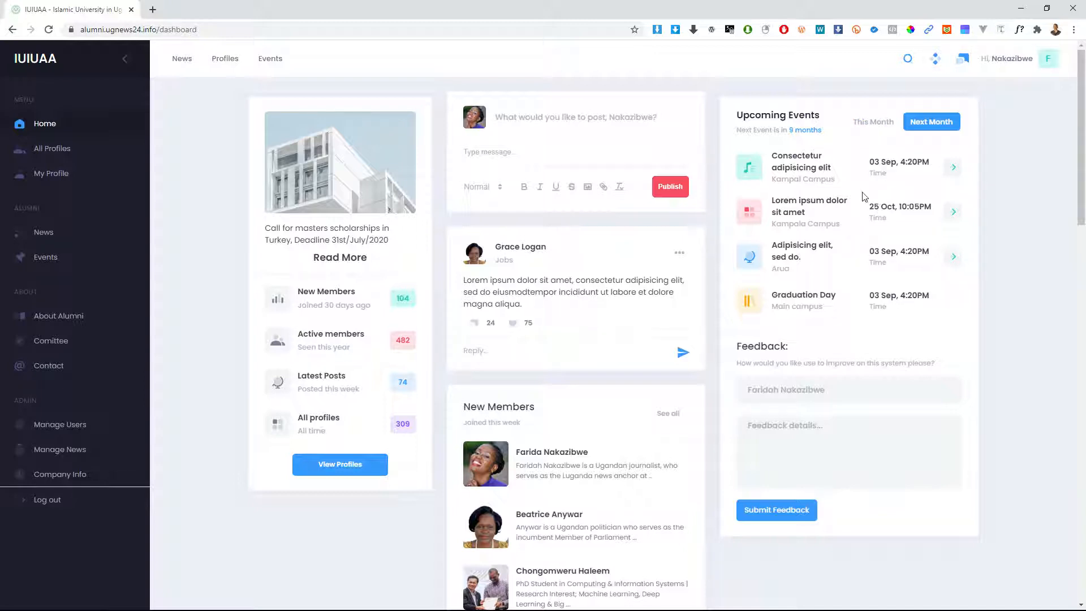
{"action": "left_click", "coordinate": [874, 122]}
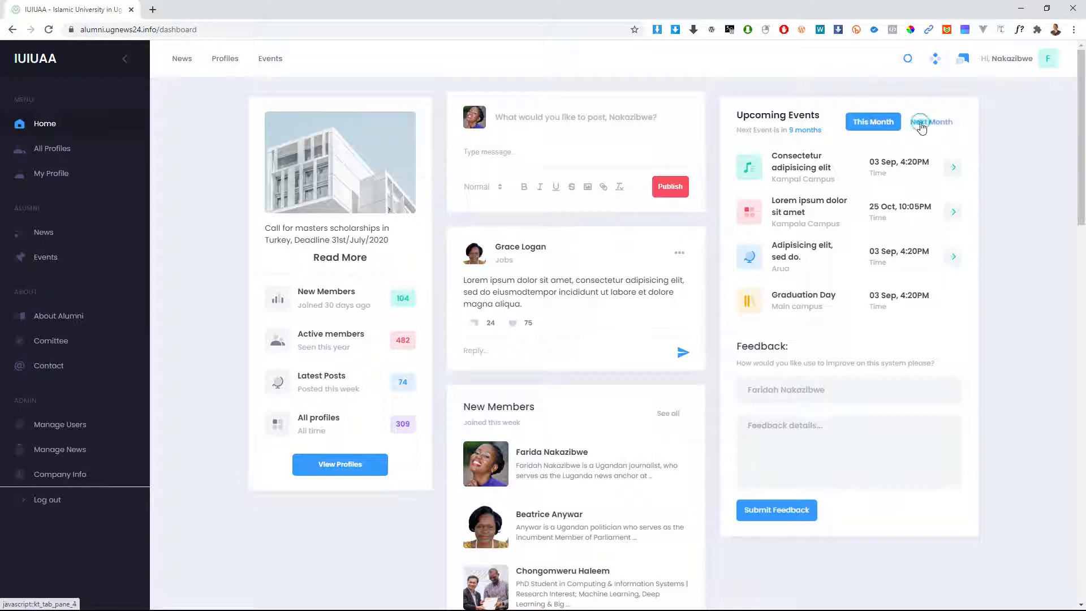
{"action": "left_click", "coordinate": [917, 130]}
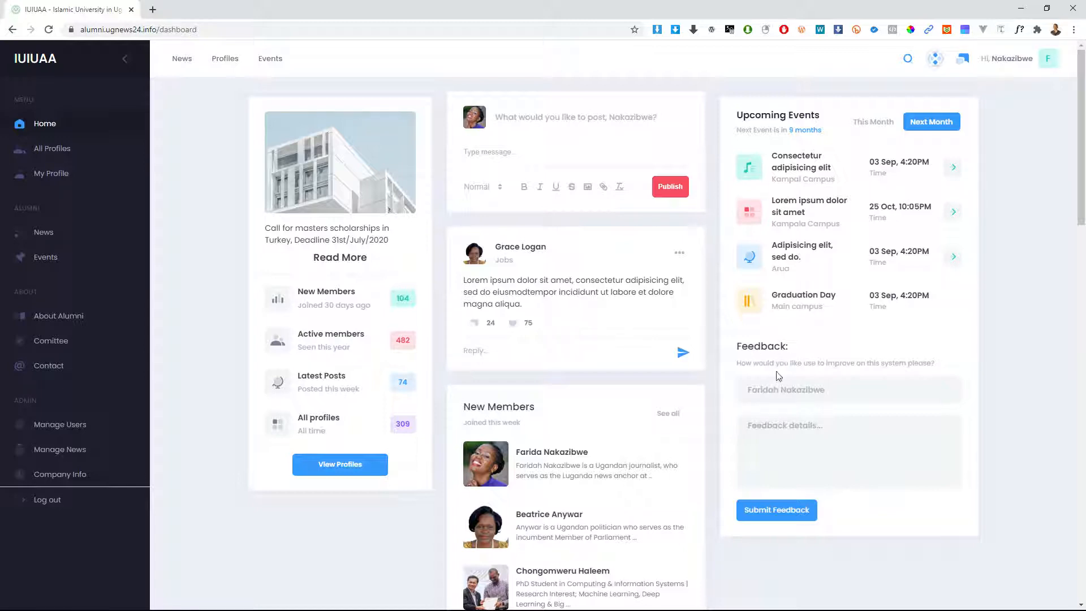
{"action": "left_click", "coordinate": [793, 388]}
{"action": "left_click", "coordinate": [823, 388]}
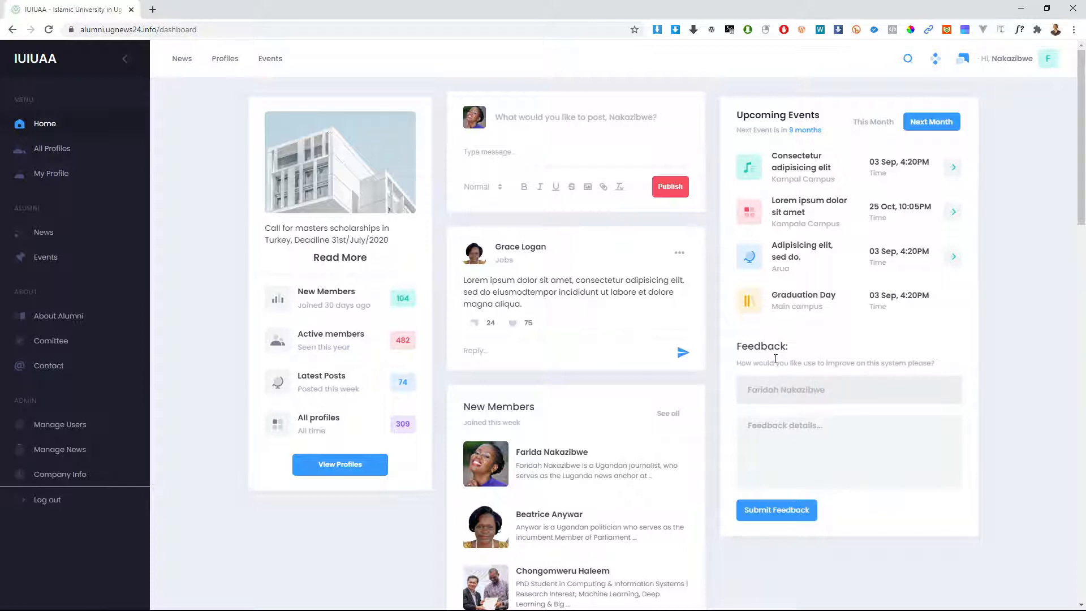
{"action": "left_click", "coordinate": [792, 444]}
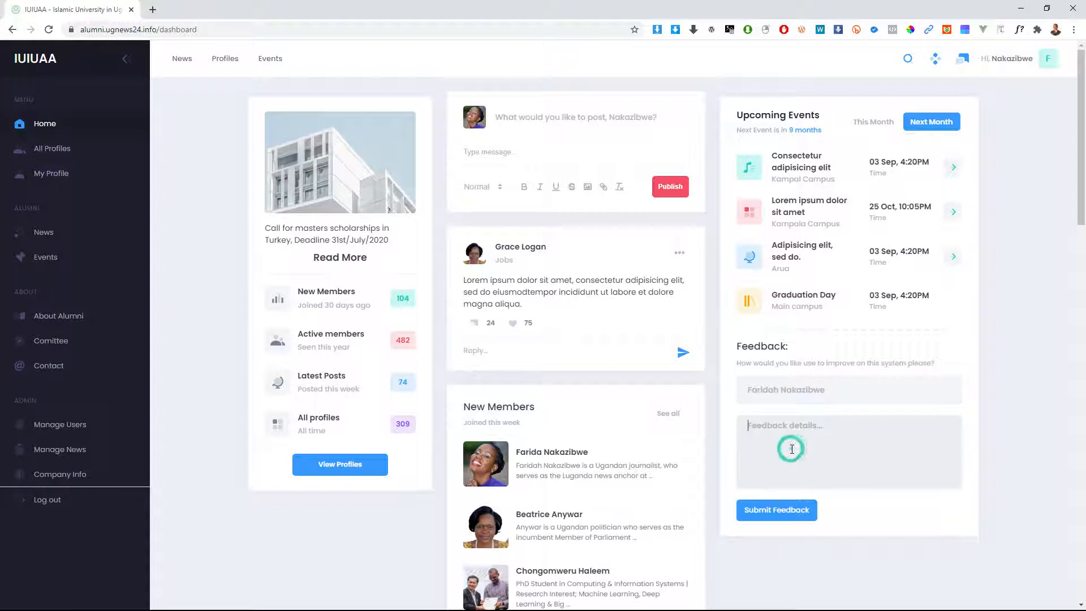
{"action": "left_click", "coordinate": [758, 392]}
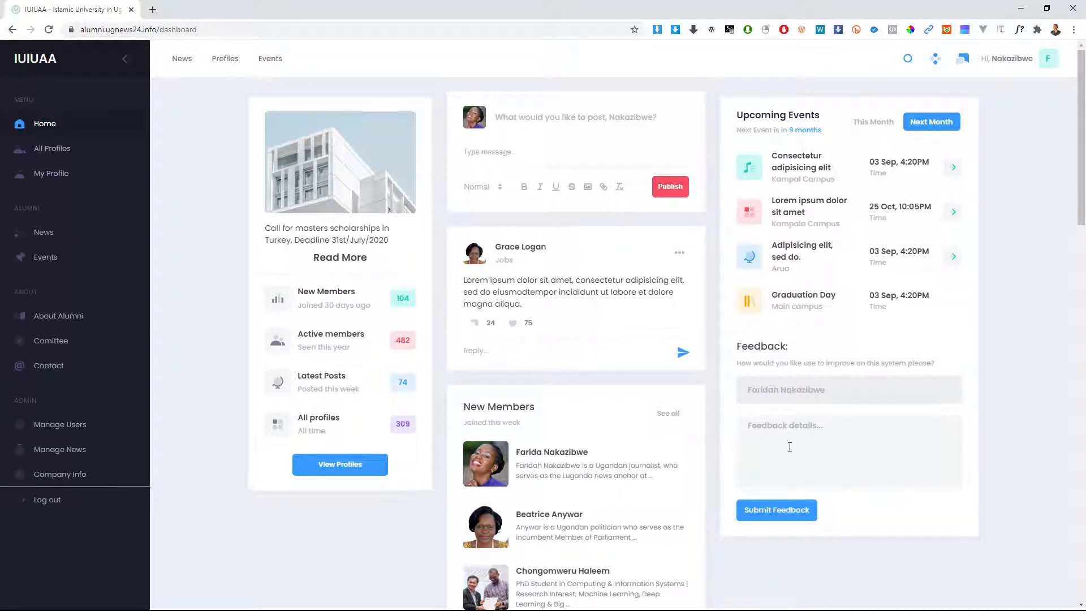
{"action": "left_click", "coordinate": [794, 398]}
{"action": "left_click", "coordinate": [826, 390]}
{"action": "left_click", "coordinate": [794, 446]}
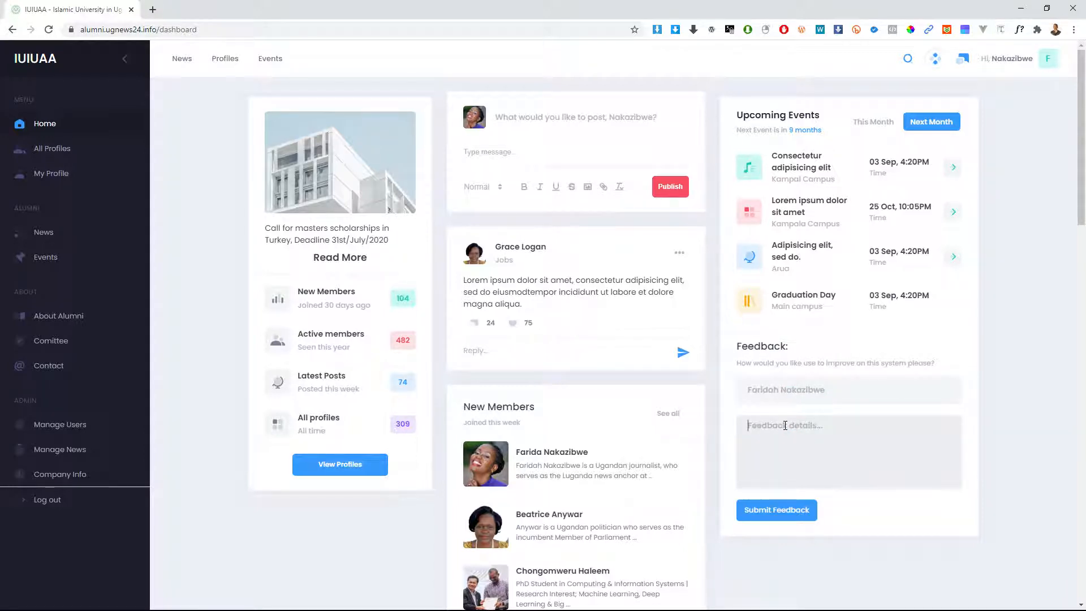
{"action": "type", "text": "khblnk"}
{"action": "double_click", "coordinate": [783, 439]}
{"action": "key", "text": "BackSpace"}
Step: Type 'There 15 sc' in the new post box and make 'There' bold
{"action": "left_click", "coordinate": [473, 150]}
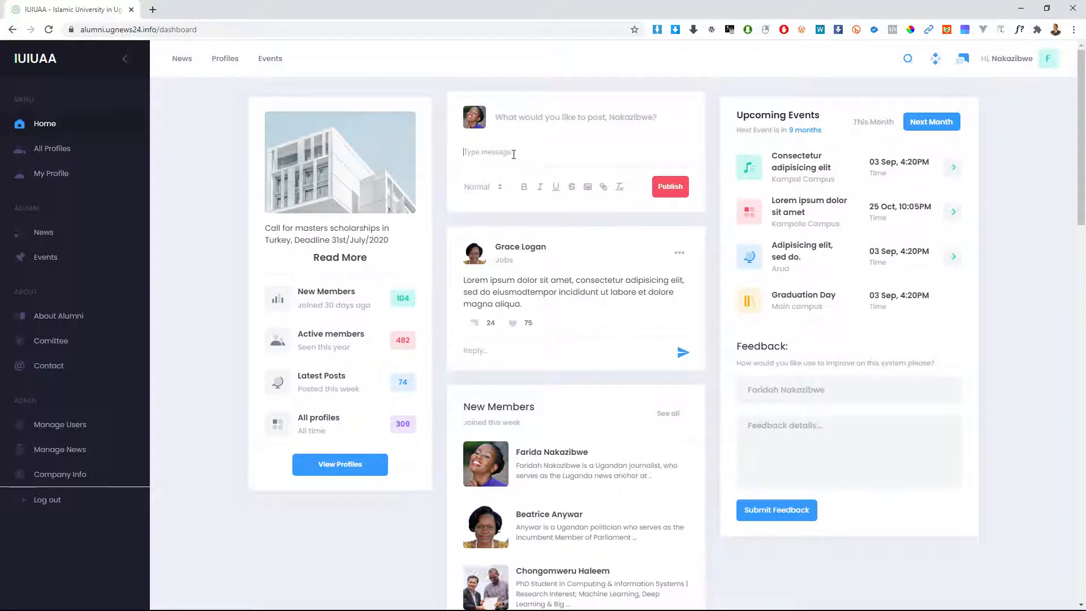
{"action": "type", "text": "There 15 schoa ..."}
{"action": "left_click_drag", "start_coordinate": [482, 153], "coordinate": [458, 156]}
{"action": "left_click", "coordinate": [525, 187]}
Step: Underline '15' and strike through the letters of the following word
{"action": "left_click", "coordinate": [486, 154]}
{"action": "left_click_drag", "start_coordinate": [486, 152], "coordinate": [494, 153]}
{"action": "left_click", "coordinate": [555, 188]}
{"action": "left_click_drag", "start_coordinate": [500, 152], "coordinate": [513, 153]}
{"action": "left_click", "coordinate": [572, 191]}
{"action": "left_click", "coordinate": [532, 152]}
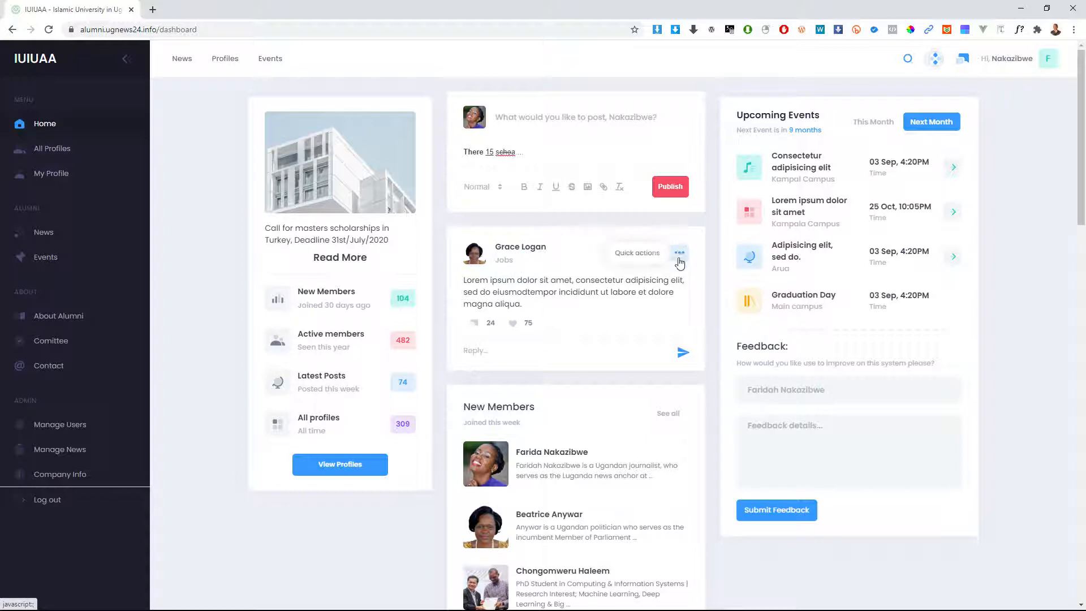
Step: Like the Lorem ipsum post so its heart turns red beside the 75 count
{"action": "left_click_drag", "start_coordinate": [660, 292], "coordinate": [666, 291]}
{"action": "left_click", "coordinate": [688, 269]}
{"action": "left_click_drag", "start_coordinate": [461, 280], "coordinate": [504, 292]}
{"action": "left_click", "coordinate": [537, 309]}
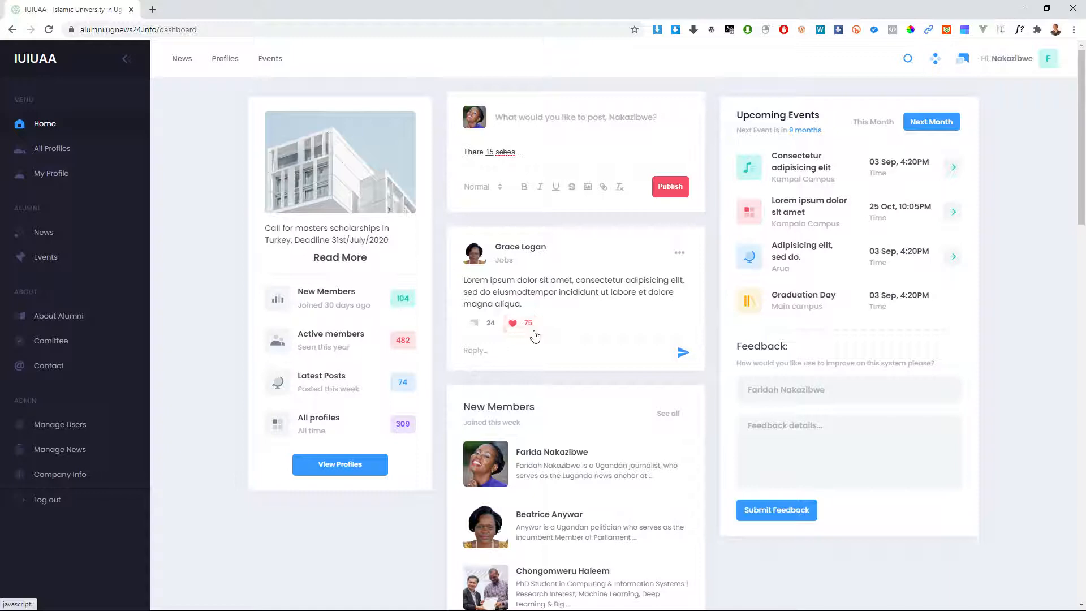
Step: Write the reply 'this is my simple t' in the Reply field under the Lorem ipsum post
{"action": "left_click", "coordinate": [488, 352]}
{"action": "type", "text": "this is my s"}
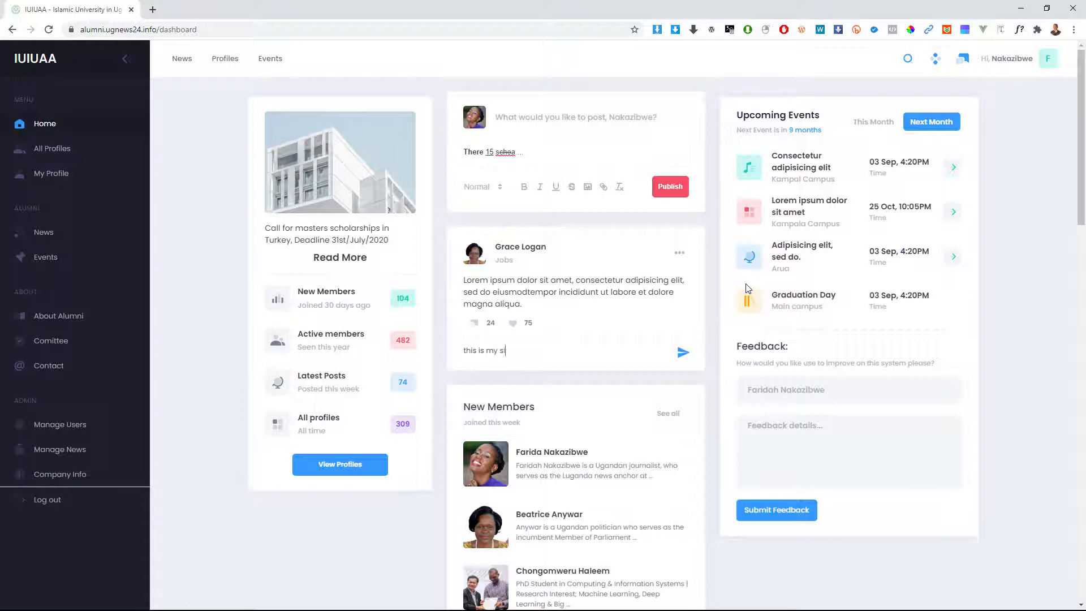
{"action": "type", "text": "imple t"}
{"action": "double_click", "coordinate": [587, 350]}
{"action": "left_click", "coordinate": [540, 278]}
Step: Scroll to the bottom of the feed and load more posts with More Feeds
{"action": "scroll", "coordinate": [564, 331], "scroll_direction": "down", "scroll_amount": 5}
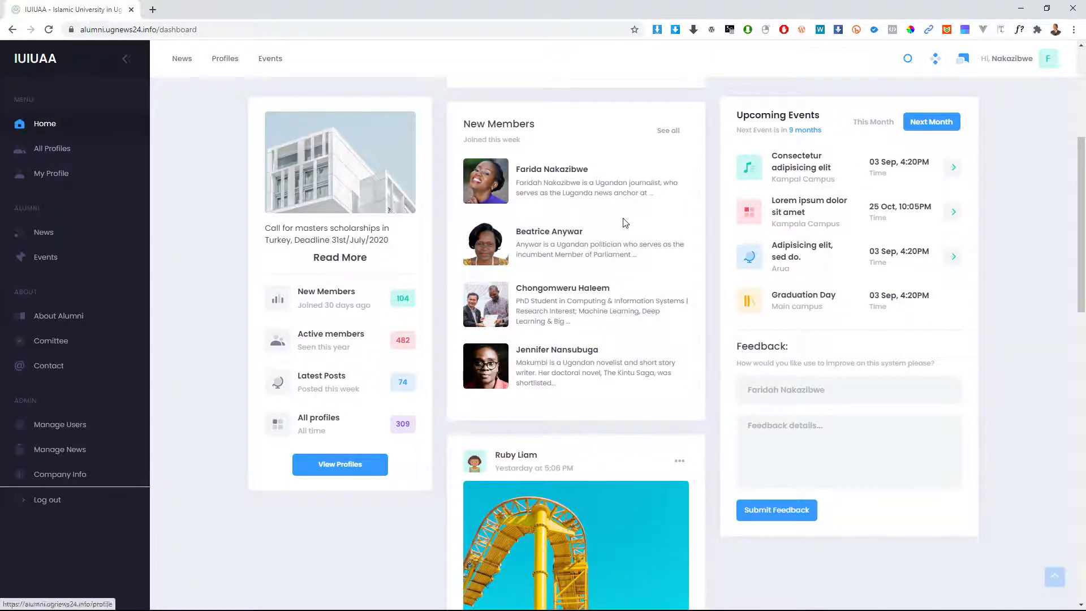
{"action": "scroll", "coordinate": [620, 224], "scroll_direction": "down", "scroll_amount": 1}
{"action": "scroll", "coordinate": [619, 223], "scroll_direction": "down", "scroll_amount": 5}
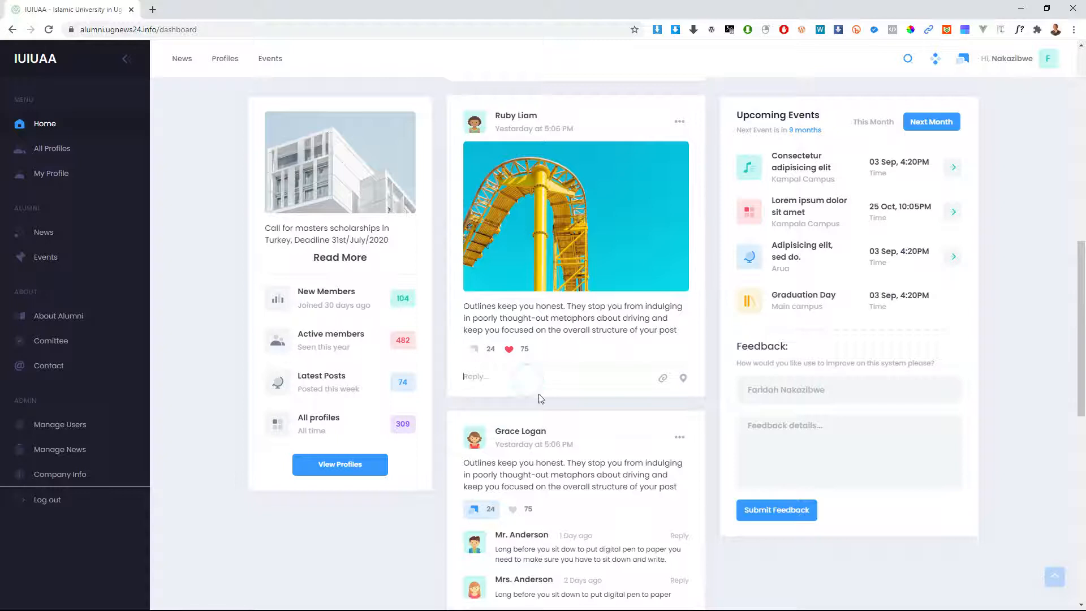
{"action": "scroll", "coordinate": [562, 379], "scroll_direction": "down", "scroll_amount": 4}
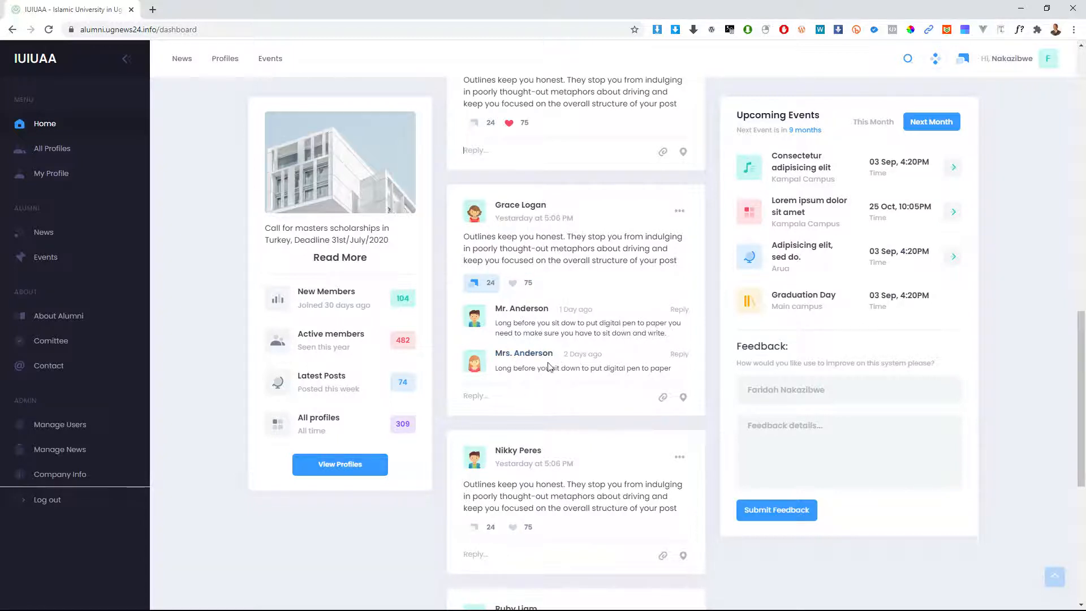
{"action": "scroll", "coordinate": [549, 357], "scroll_direction": "down", "scroll_amount": 4}
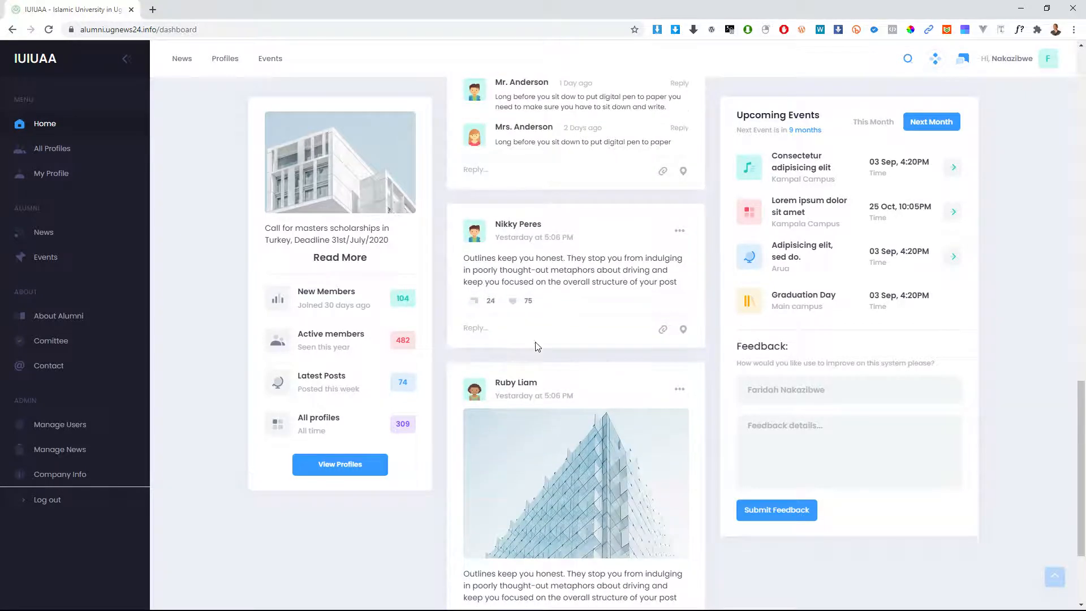
{"action": "scroll", "coordinate": [538, 339], "scroll_direction": "down", "scroll_amount": 3}
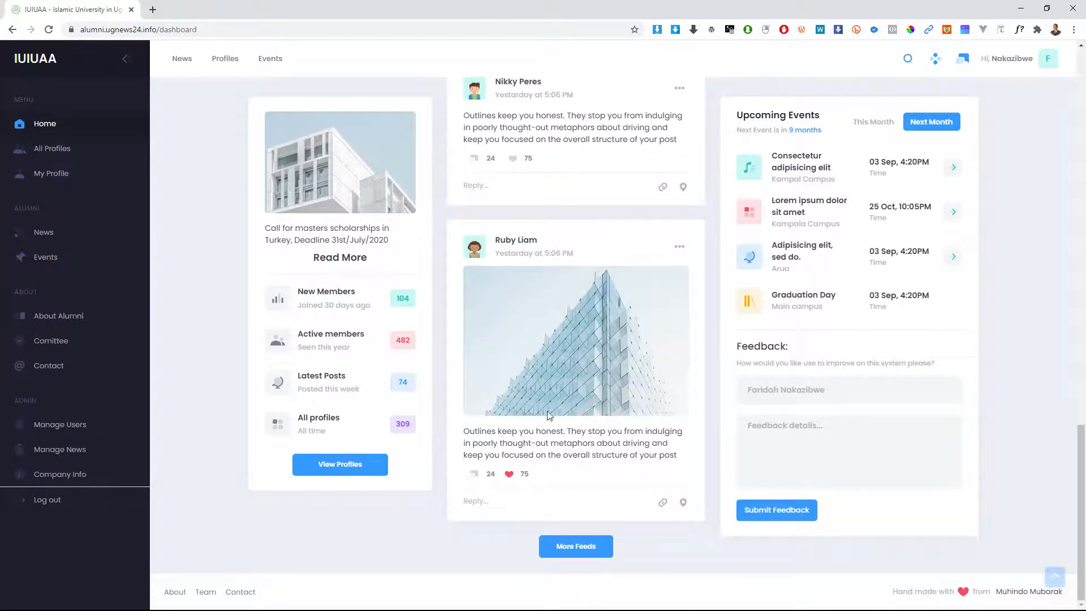
{"action": "left_click", "coordinate": [567, 536]}
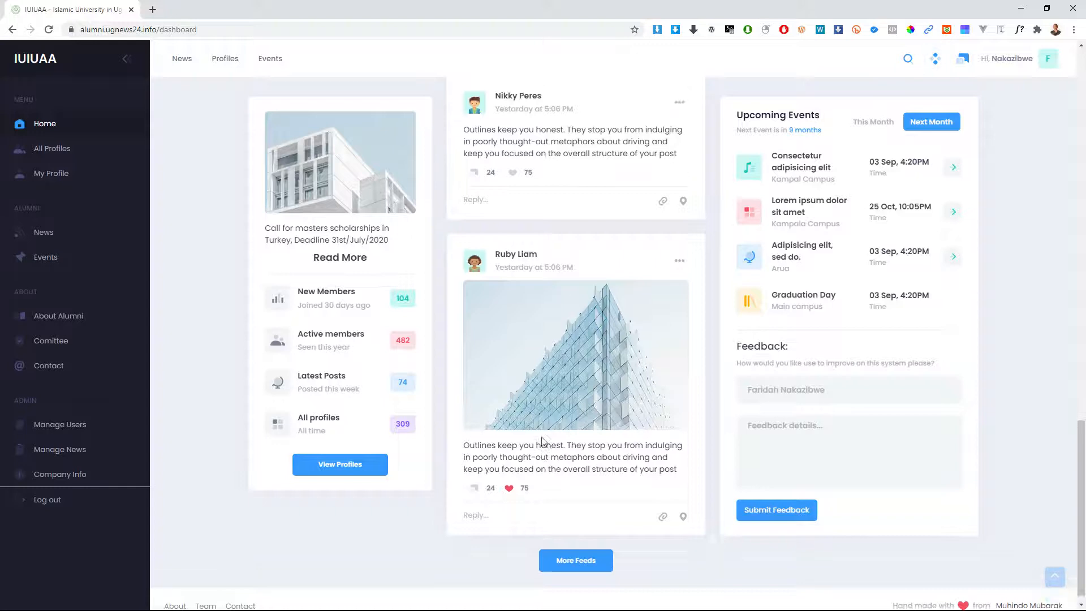
{"action": "scroll", "coordinate": [550, 389], "scroll_direction": "up", "scroll_amount": 8}
{"action": "scroll", "coordinate": [550, 388], "scroll_direction": "down", "scroll_amount": 9}
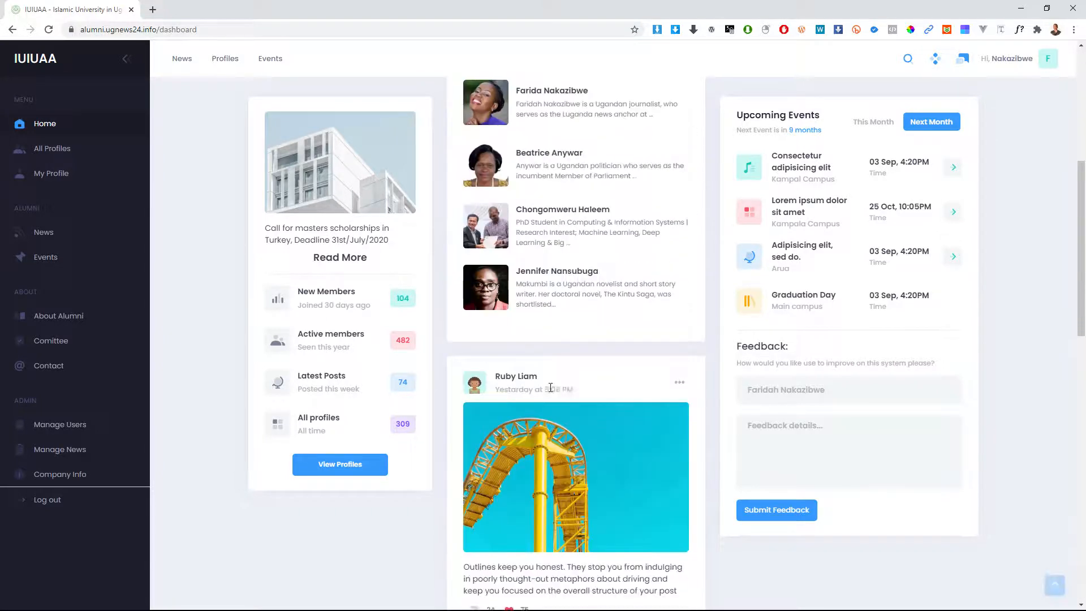
{"action": "scroll", "coordinate": [551, 388], "scroll_direction": "down", "scroll_amount": 1}
{"action": "scroll", "coordinate": [551, 388], "scroll_direction": "down", "scroll_amount": 2}
{"action": "scroll", "coordinate": [550, 386], "scroll_direction": "down", "scroll_amount": 1}
{"action": "scroll", "coordinate": [546, 393], "scroll_direction": "down", "scroll_amount": 1}
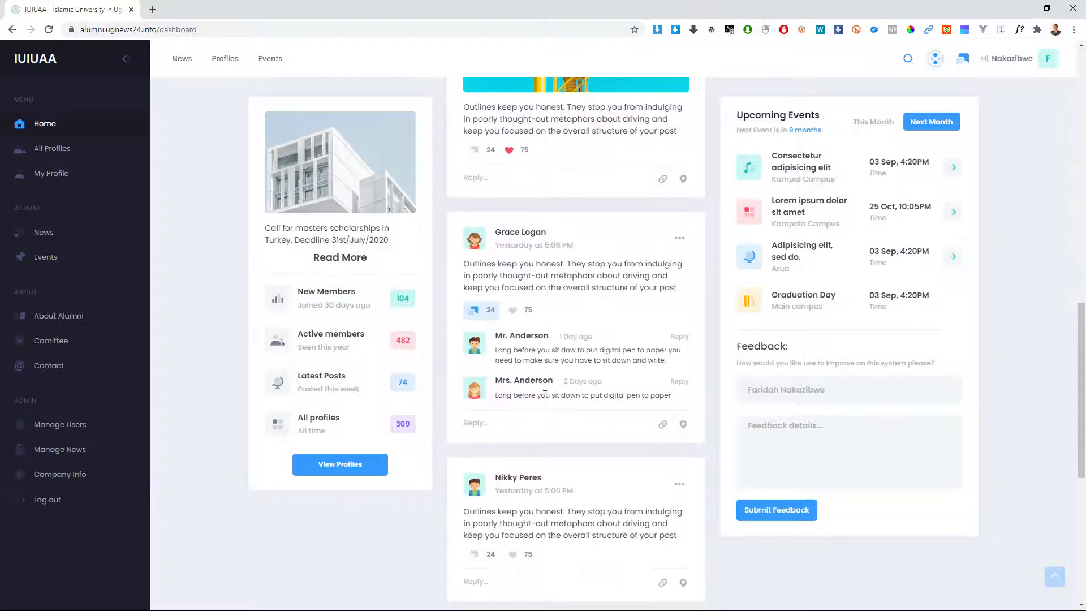
{"action": "scroll", "coordinate": [545, 403], "scroll_direction": "down", "scroll_amount": 4}
{"action": "scroll", "coordinate": [543, 410], "scroll_direction": "down", "scroll_amount": 2}
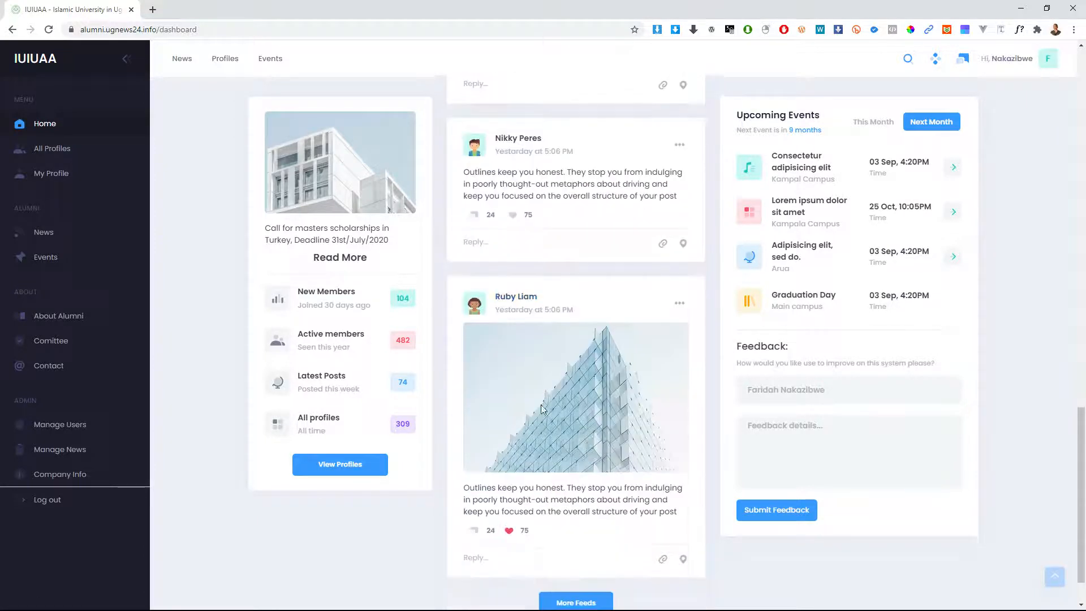
{"action": "scroll", "coordinate": [541, 409], "scroll_direction": "down", "scroll_amount": 1}
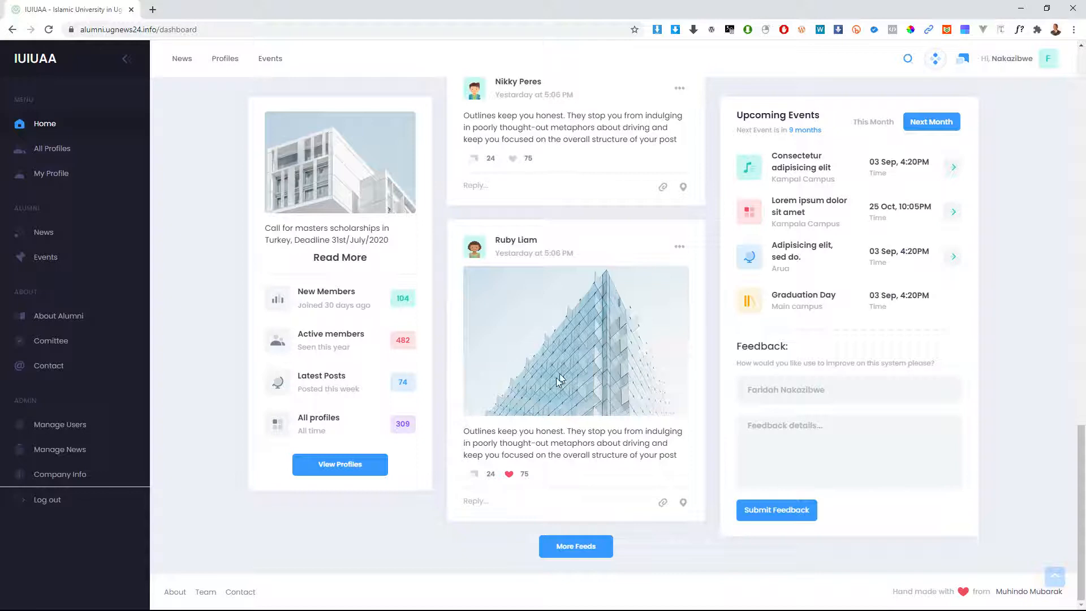
{"action": "scroll", "coordinate": [538, 416], "scroll_direction": "up", "scroll_amount": 1}
{"action": "scroll", "coordinate": [554, 417], "scroll_direction": "down", "scroll_amount": 1}
{"action": "left_click", "coordinate": [577, 558]}
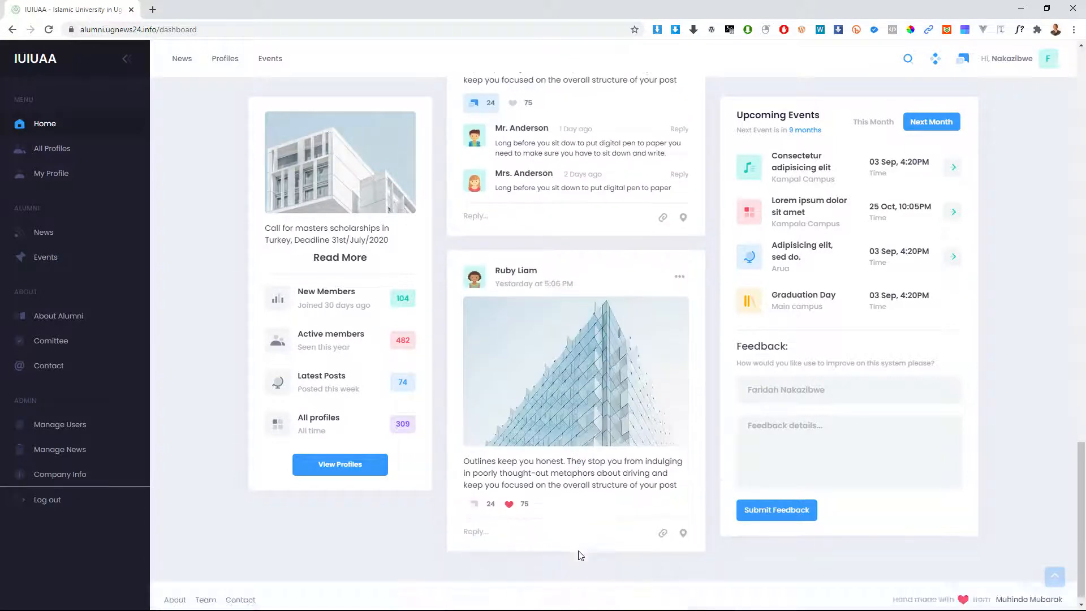
{"action": "scroll", "coordinate": [578, 555], "scroll_direction": "down", "scroll_amount": 4}
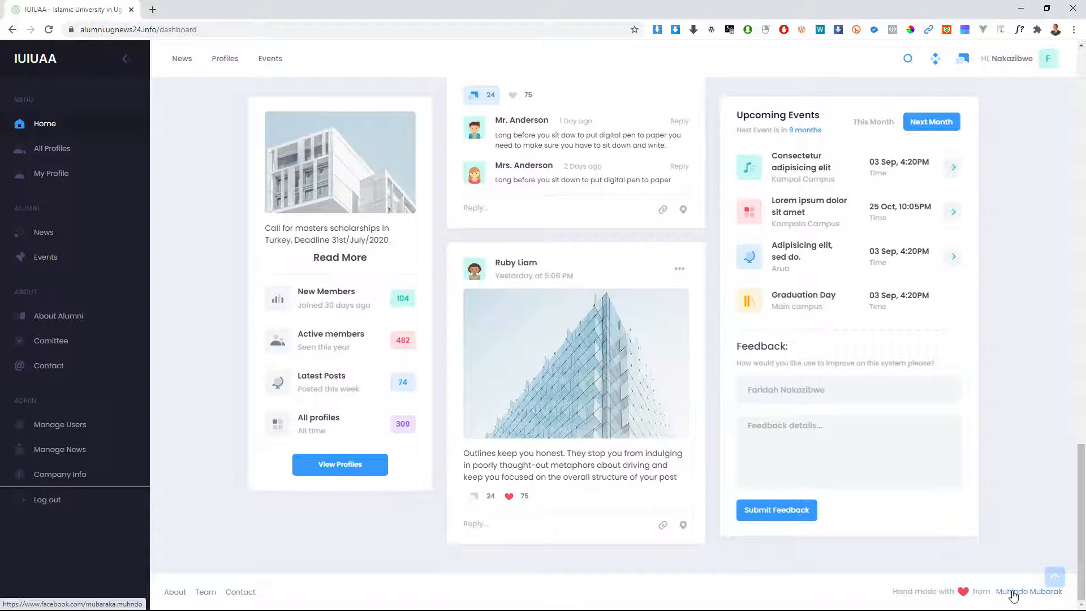
{"action": "scroll", "coordinate": [558, 274], "scroll_direction": "up", "scroll_amount": 4}
{"action": "scroll", "coordinate": [558, 275], "scroll_direction": "down", "scroll_amount": 4}
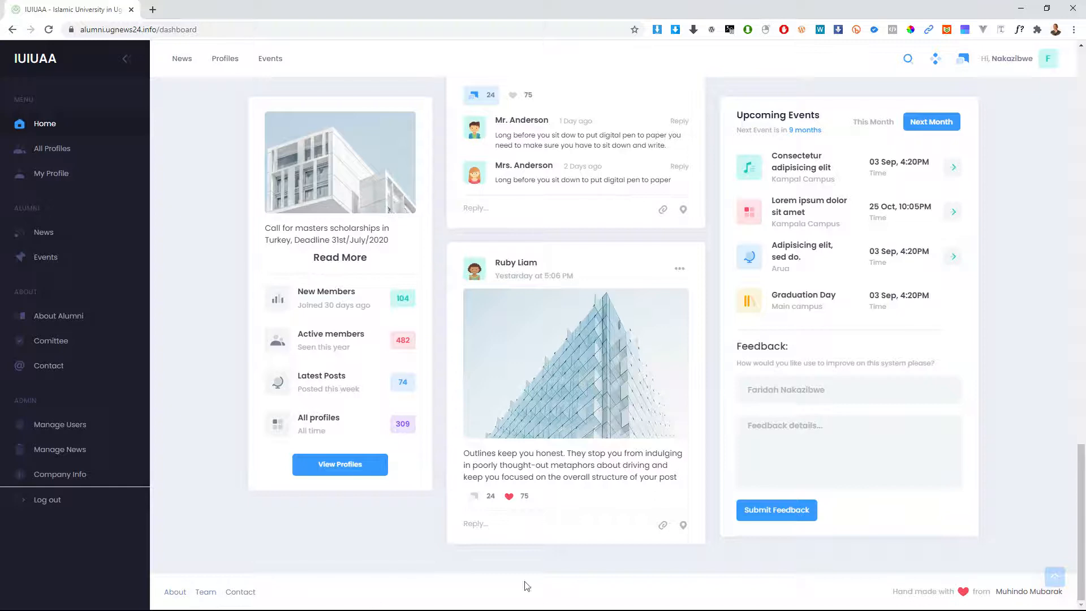
{"action": "scroll", "coordinate": [566, 541], "scroll_direction": "up", "scroll_amount": 7}
{"action": "scroll", "coordinate": [529, 340], "scroll_direction": "up", "scroll_amount": 3}
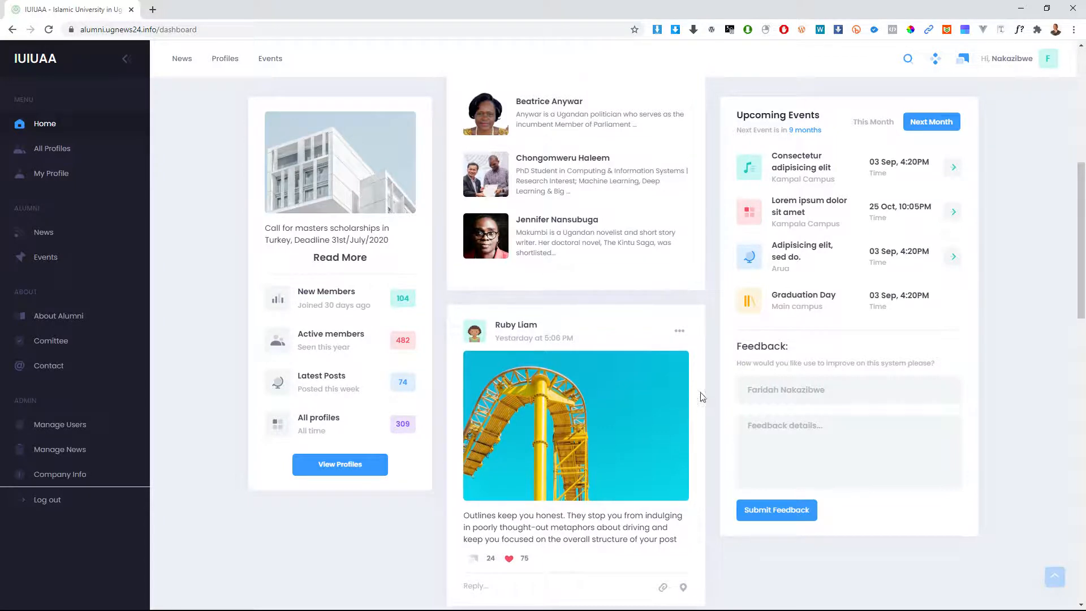
{"action": "scroll", "coordinate": [700, 395], "scroll_direction": "up", "scroll_amount": 8}
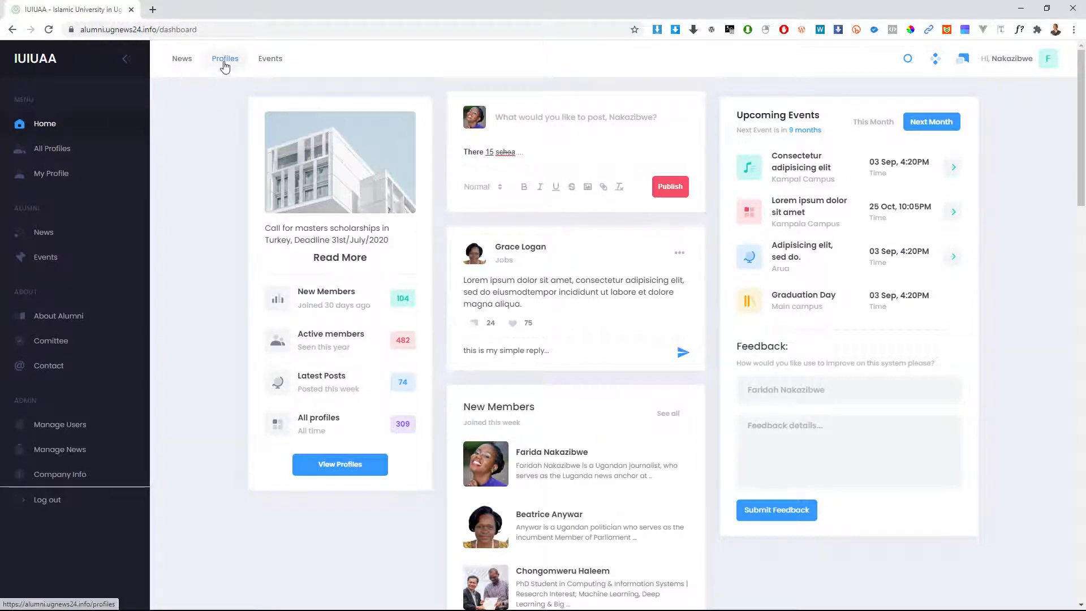
{"action": "scroll", "coordinate": [530, 283], "scroll_direction": "down", "scroll_amount": 5}
{"action": "scroll", "coordinate": [676, 218], "scroll_direction": "up", "scroll_amount": 1}
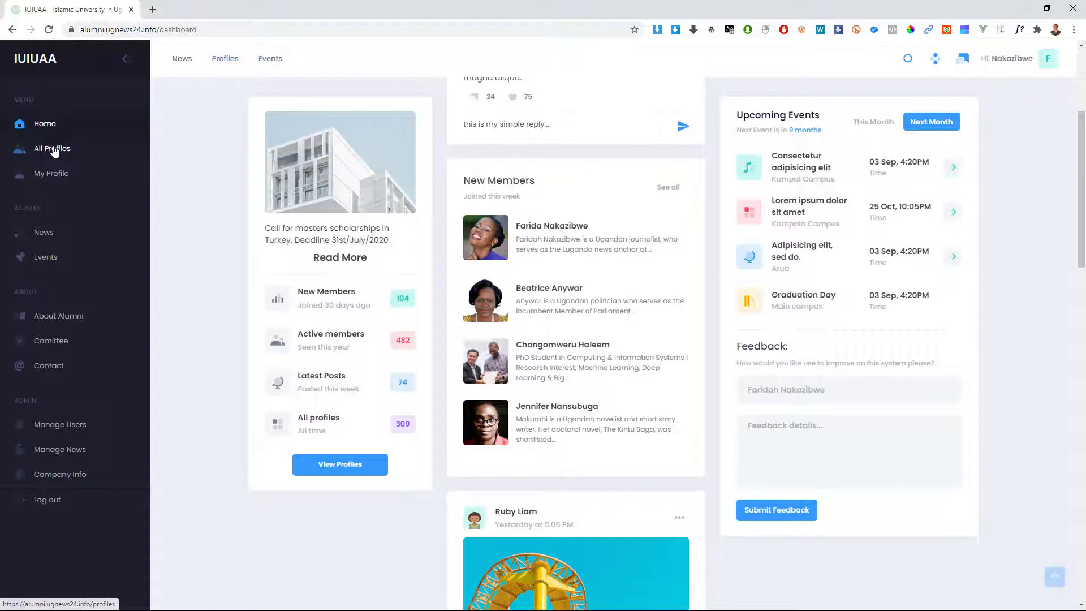
{"action": "left_click", "coordinate": [55, 149]}
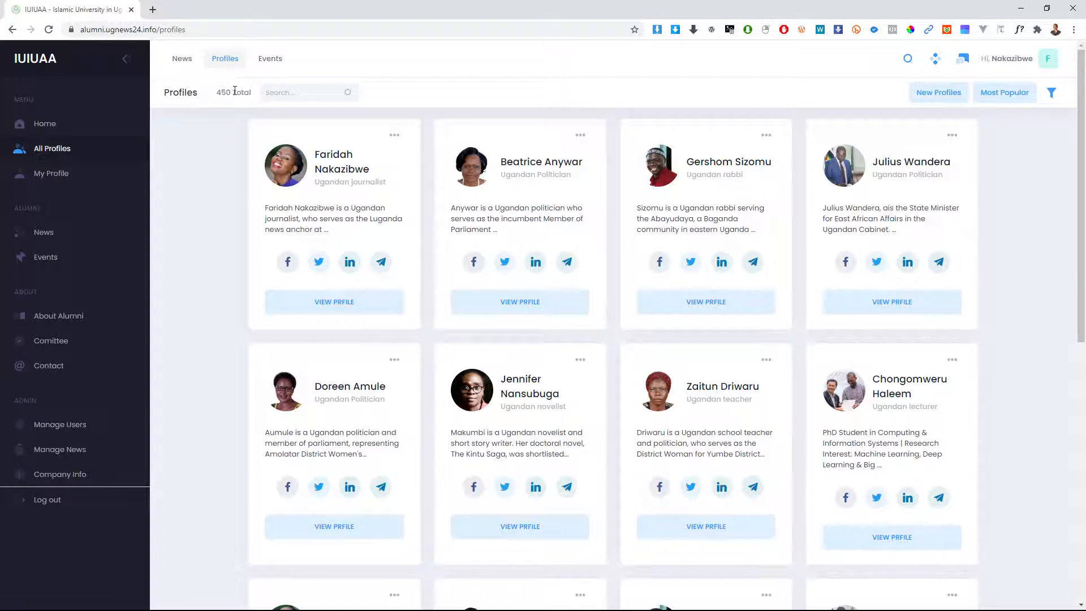
{"action": "left_click", "coordinate": [288, 92]}
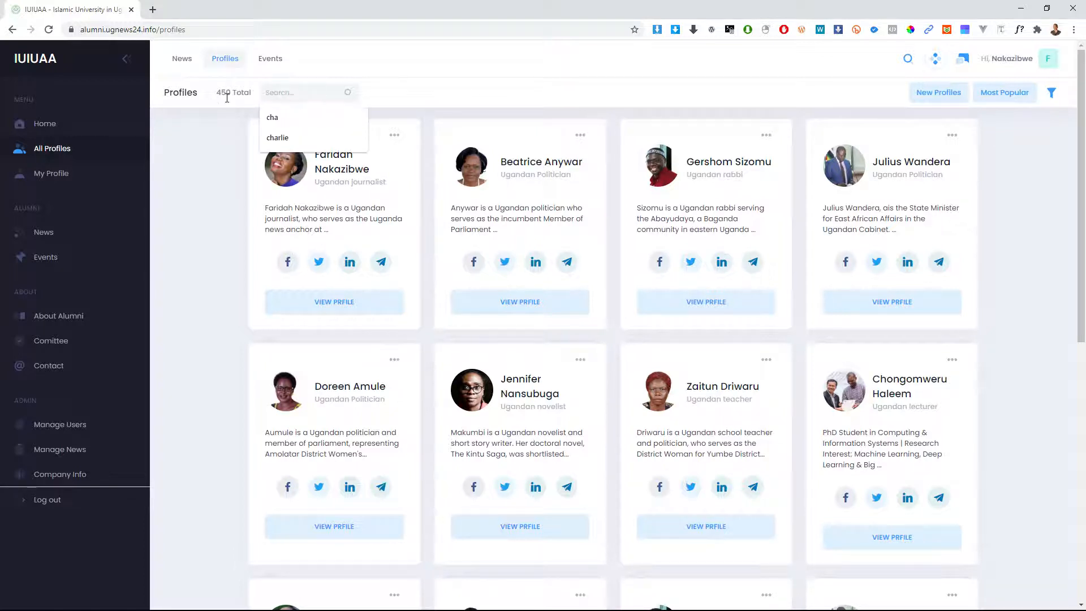
{"action": "left_click", "coordinate": [488, 97]}
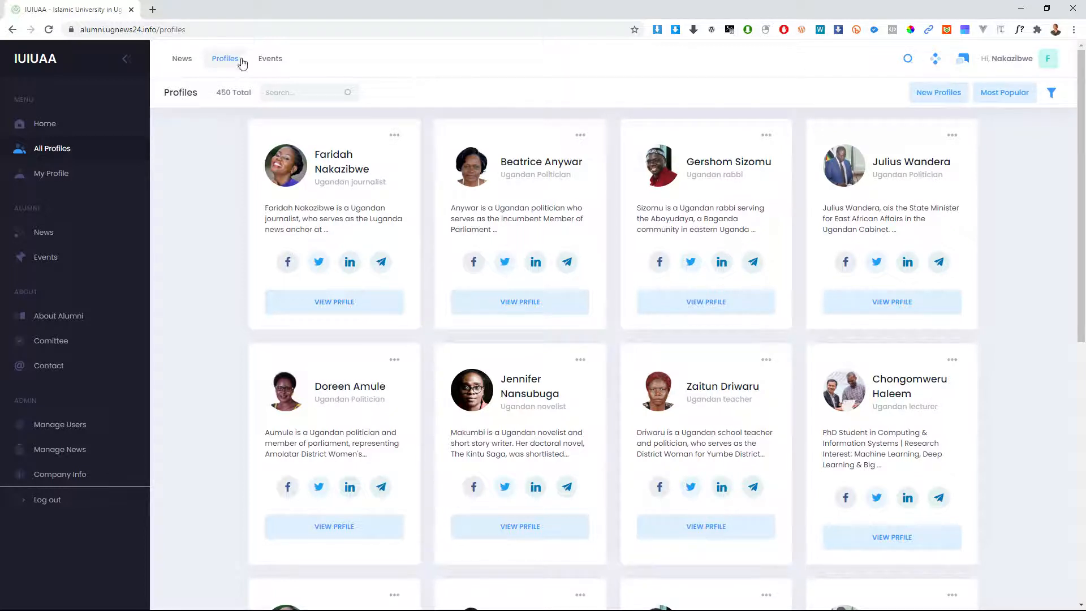
{"action": "left_click", "coordinate": [287, 97]}
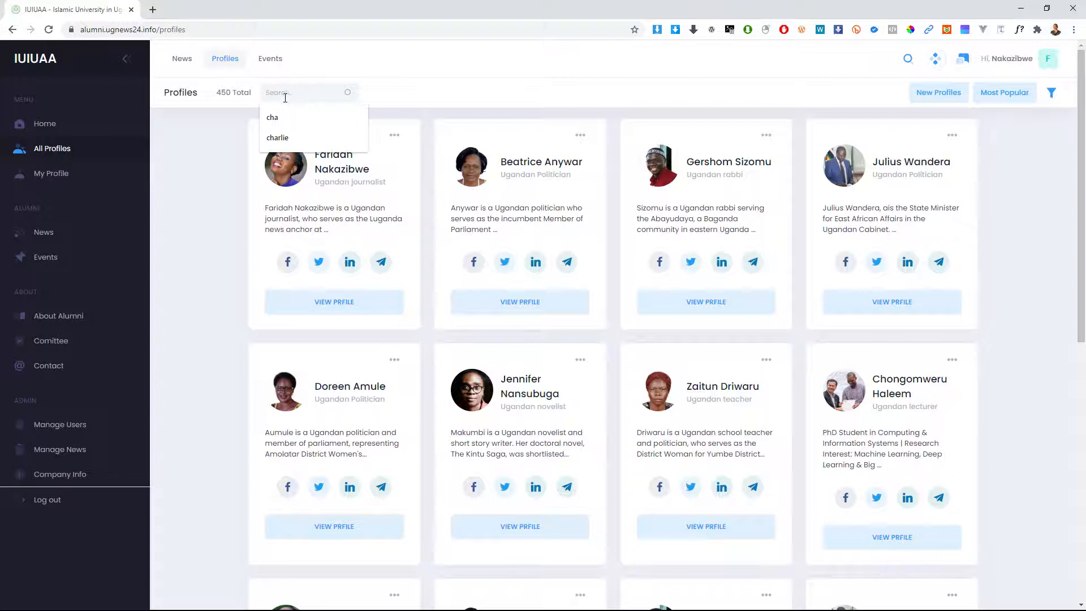
{"action": "double_click", "coordinate": [223, 95]}
{"action": "left_click", "coordinate": [243, 94]}
{"action": "left_click", "coordinate": [283, 97]}
{"action": "left_click", "coordinate": [384, 96]}
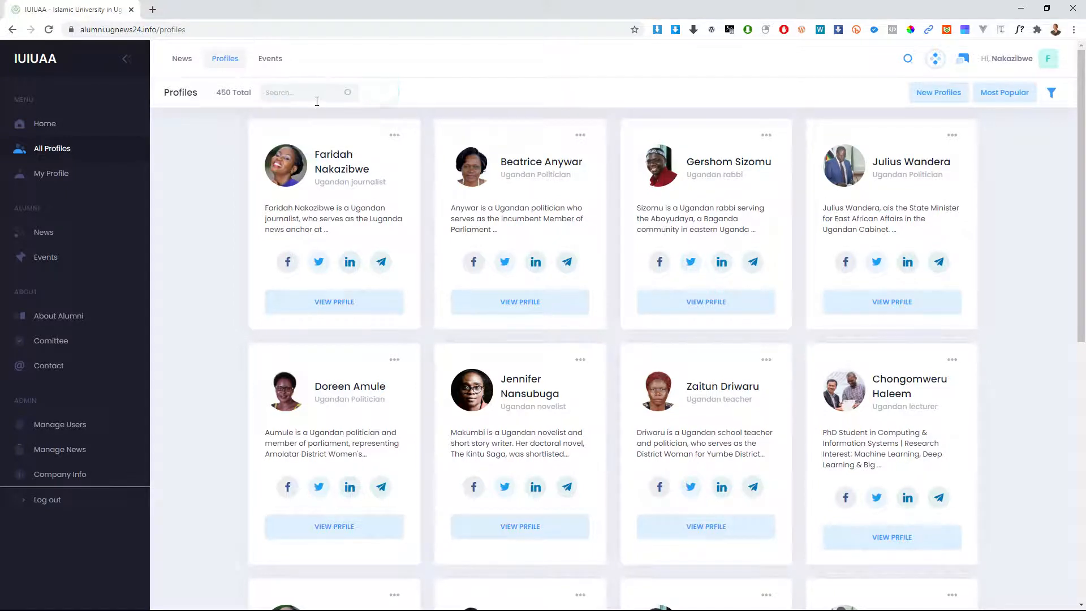
{"action": "left_click", "coordinate": [912, 58]}
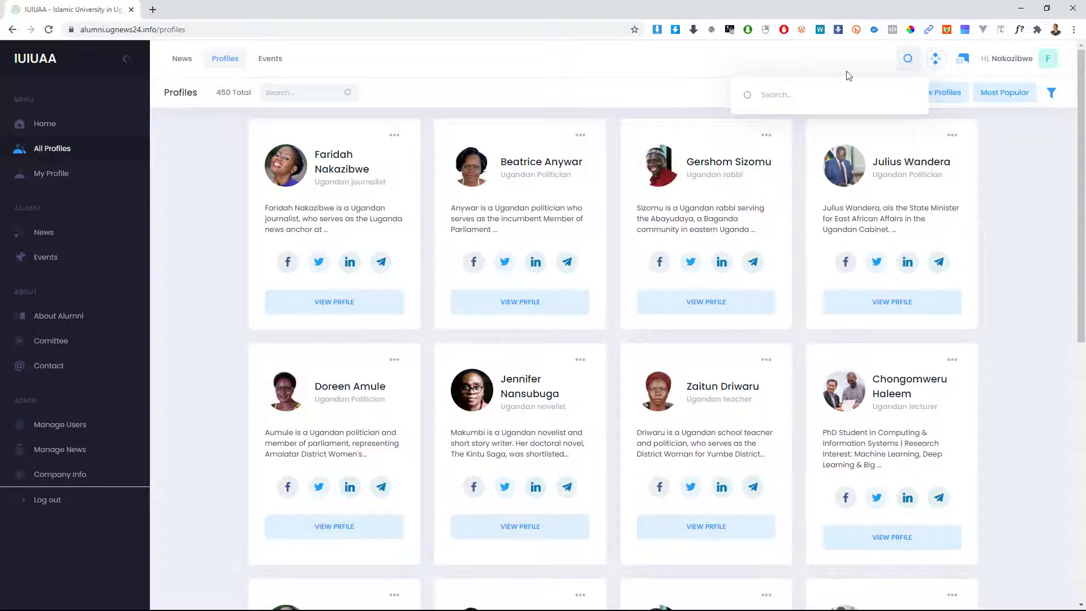
{"action": "left_click", "coordinate": [349, 95]}
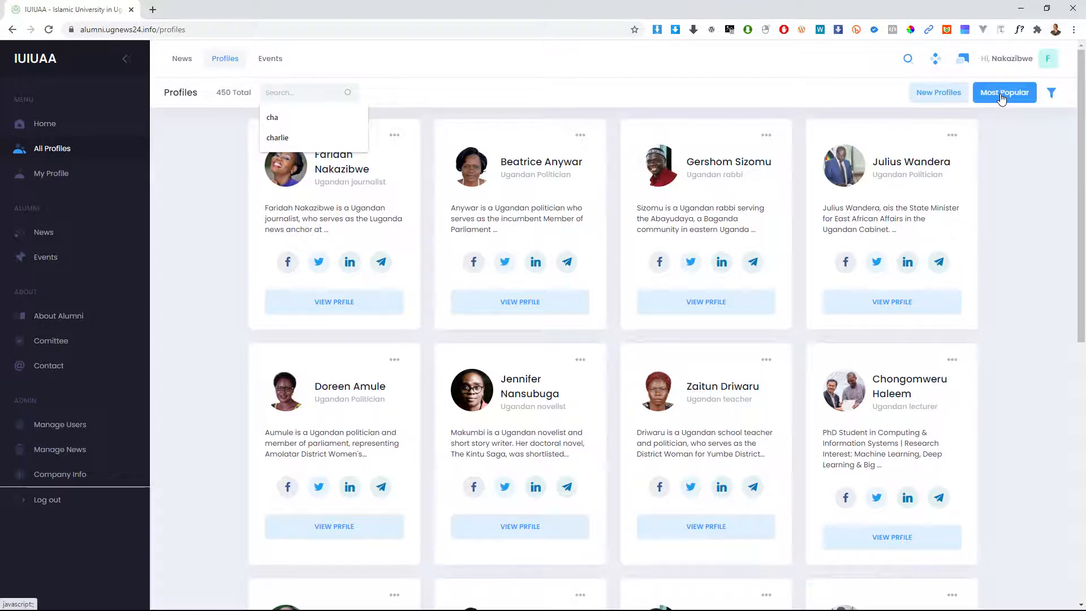
{"action": "left_click", "coordinate": [1051, 92]}
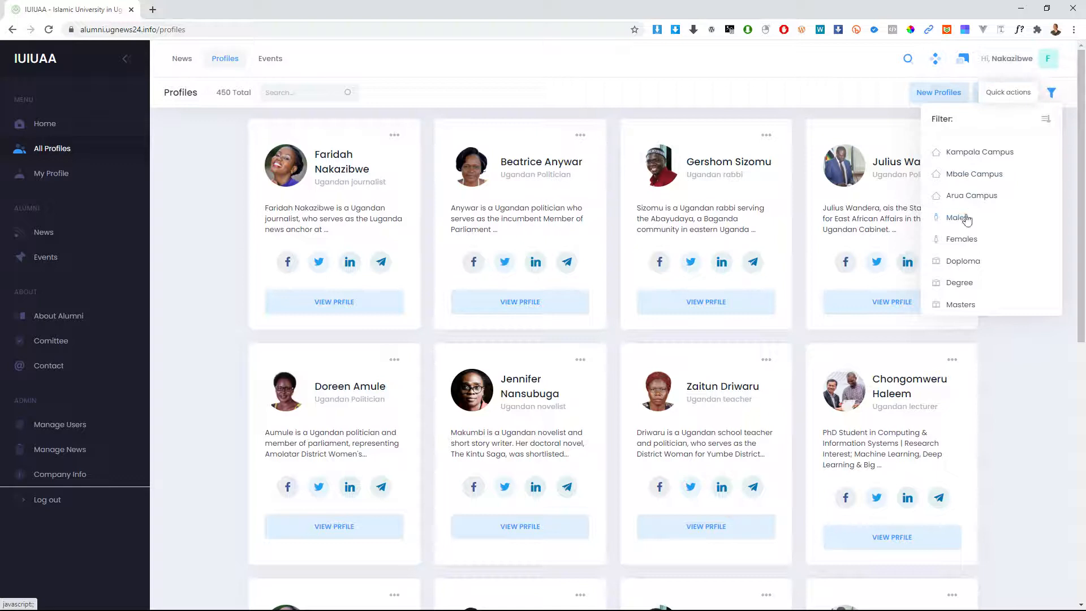
{"action": "left_click", "coordinate": [1054, 94]}
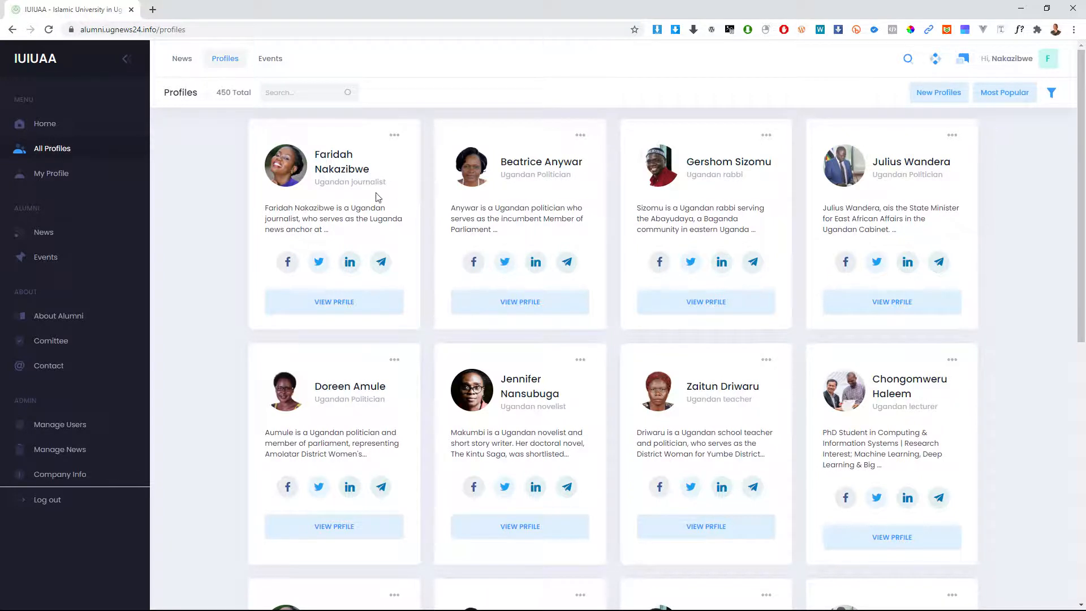
Step: Change the profiles page size to 50, then to 100 profiles per page
{"action": "scroll", "coordinate": [373, 198], "scroll_direction": "down", "scroll_amount": 1}
{"action": "scroll", "coordinate": [374, 198], "scroll_direction": "down", "scroll_amount": 8}
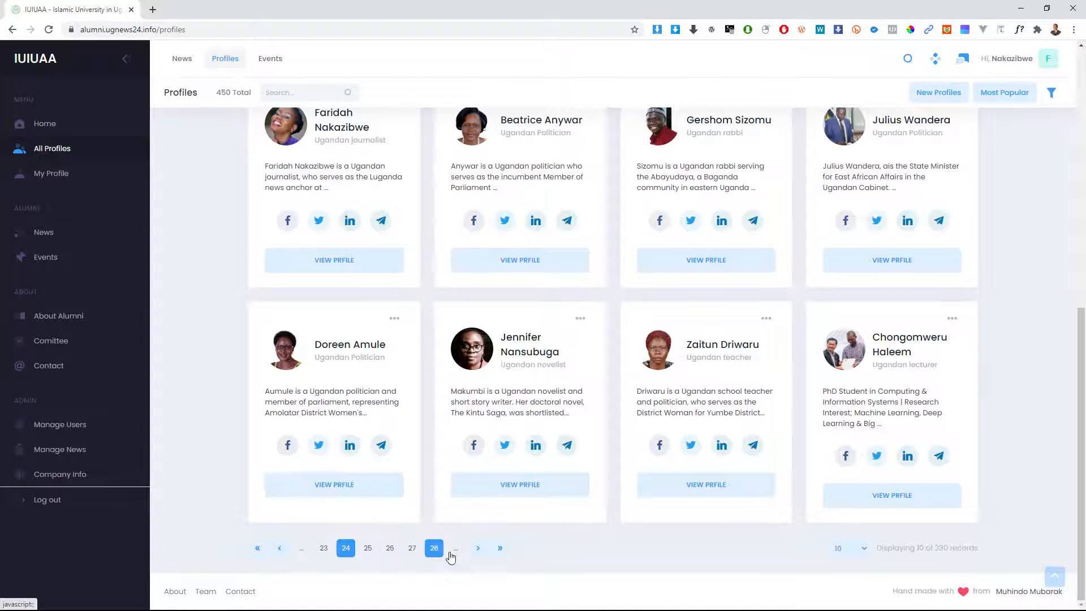
{"action": "left_click", "coordinate": [862, 550]}
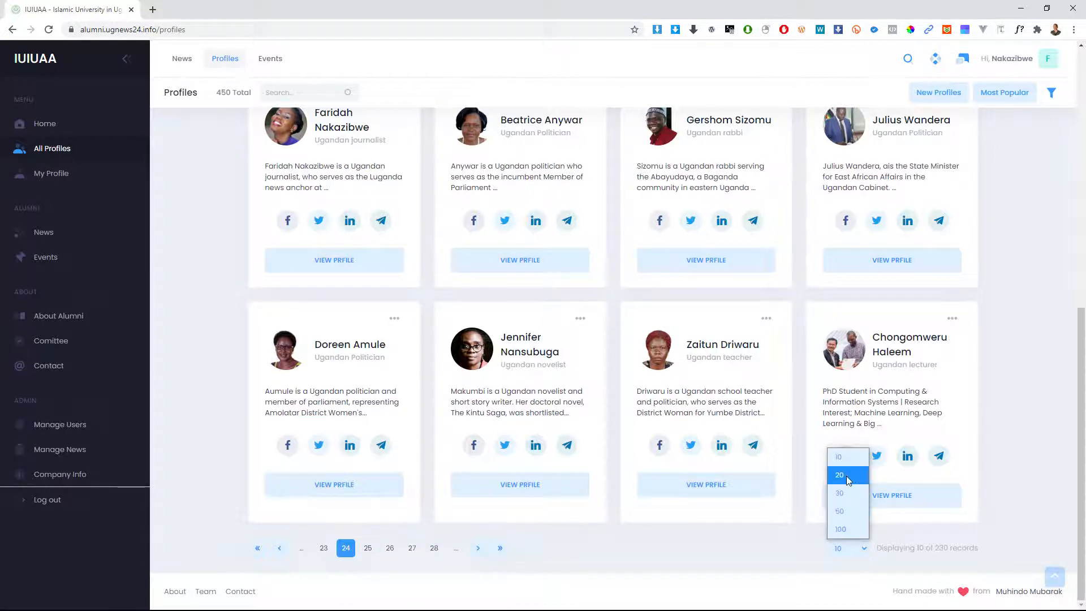
{"action": "left_click", "coordinate": [842, 512]}
{"action": "left_click", "coordinate": [846, 543]}
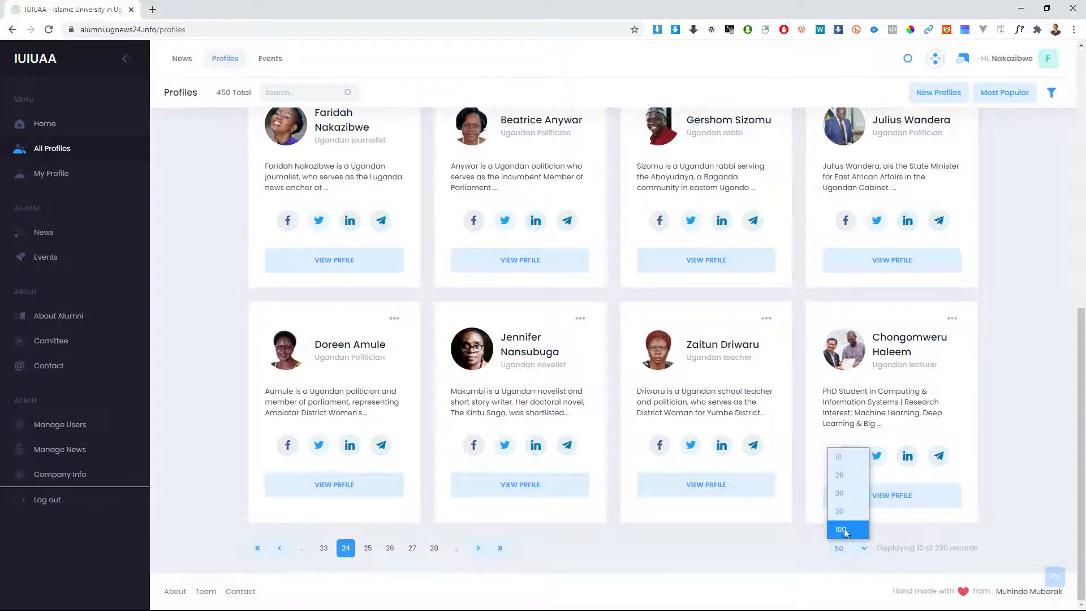
{"action": "left_click", "coordinate": [842, 529]}
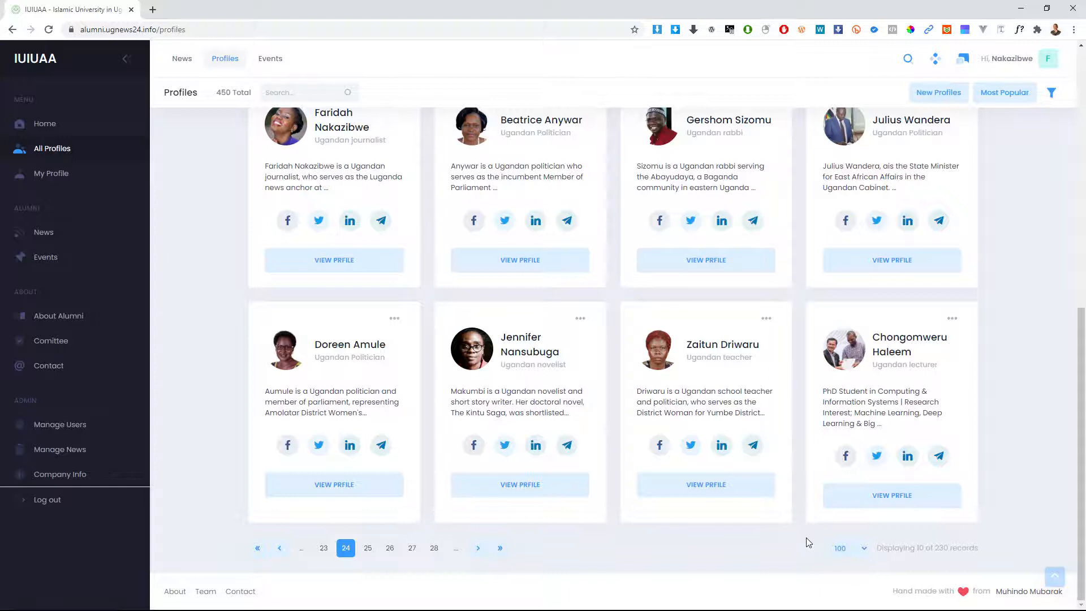
{"action": "scroll", "coordinate": [784, 512], "scroll_direction": "up", "scroll_amount": 3}
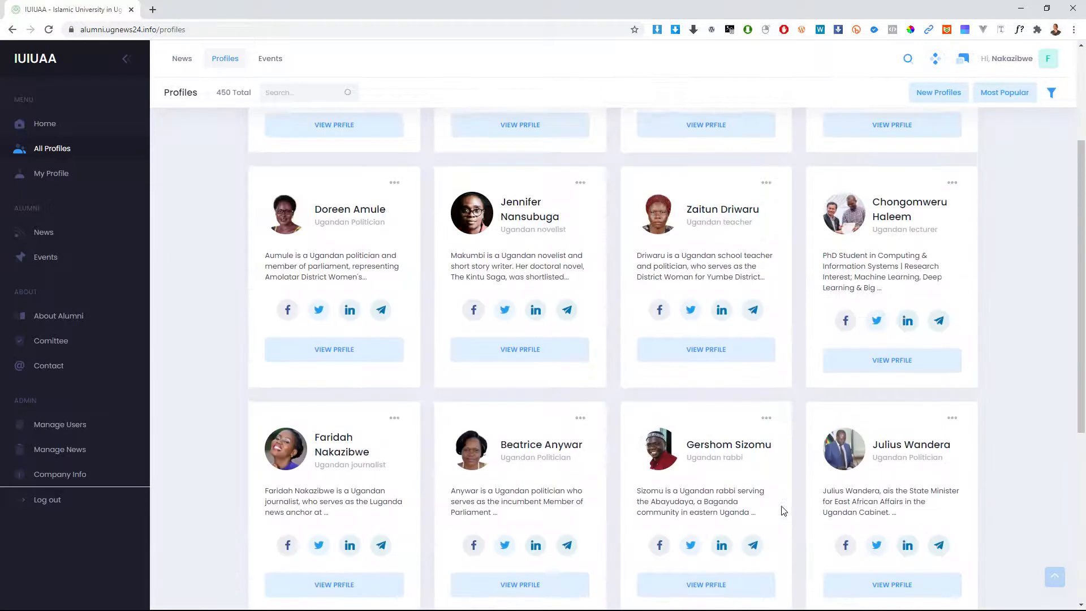
{"action": "scroll", "coordinate": [784, 512], "scroll_direction": "up", "scroll_amount": 4}
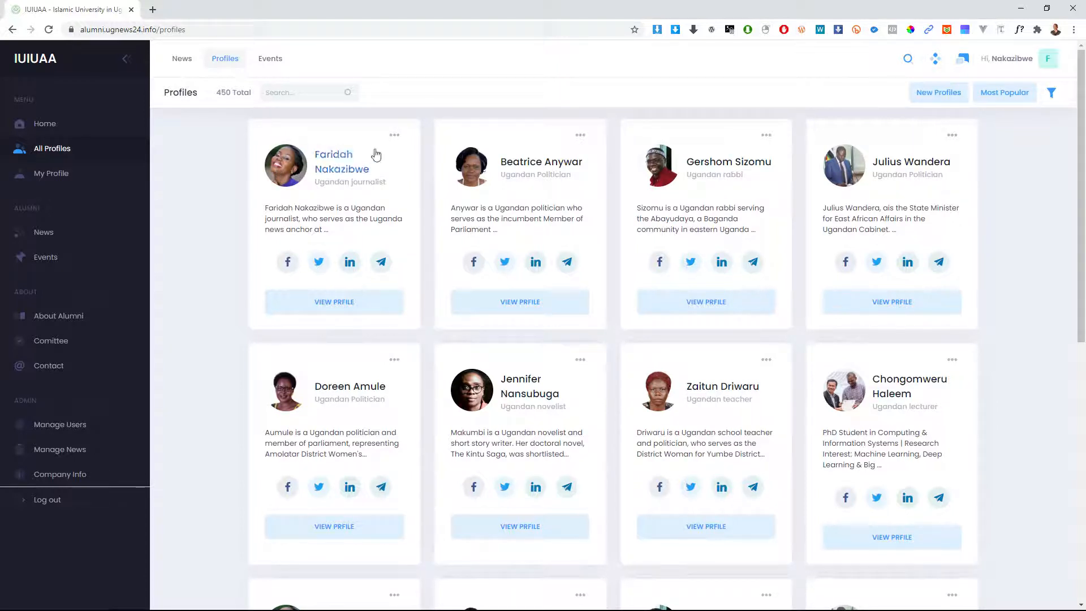
{"action": "left_click", "coordinate": [394, 135]}
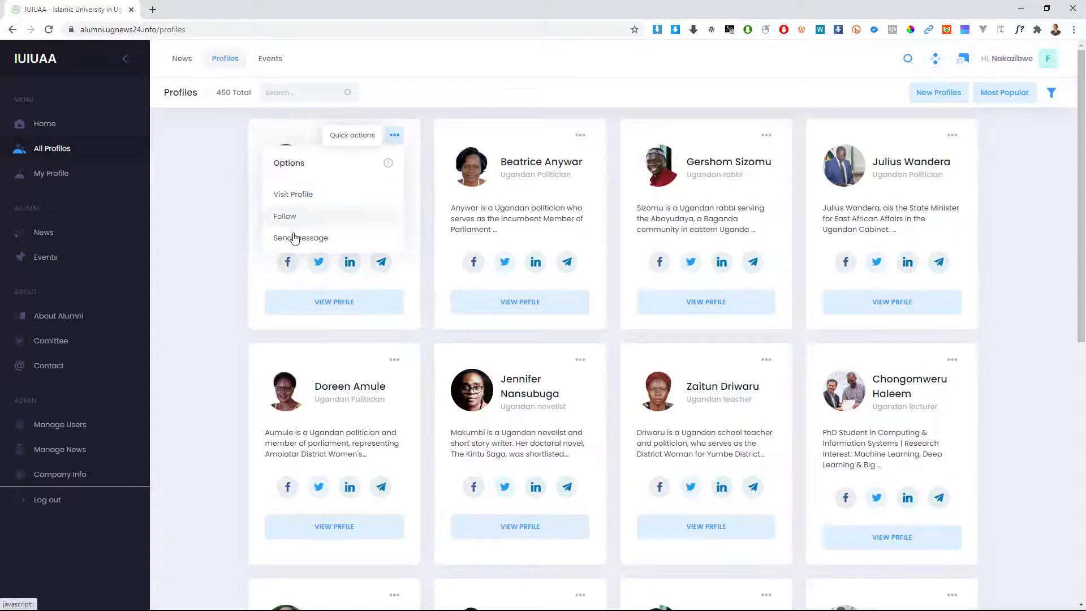
{"action": "left_click", "coordinate": [257, 256]}
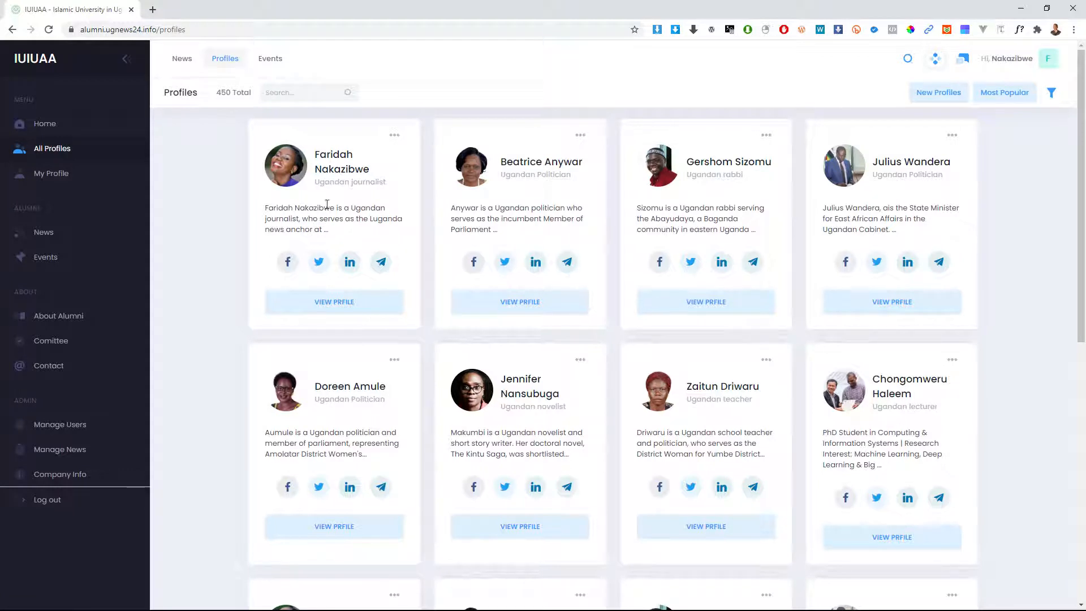
{"action": "left_click_drag", "start_coordinate": [319, 187], "coordinate": [391, 185]}
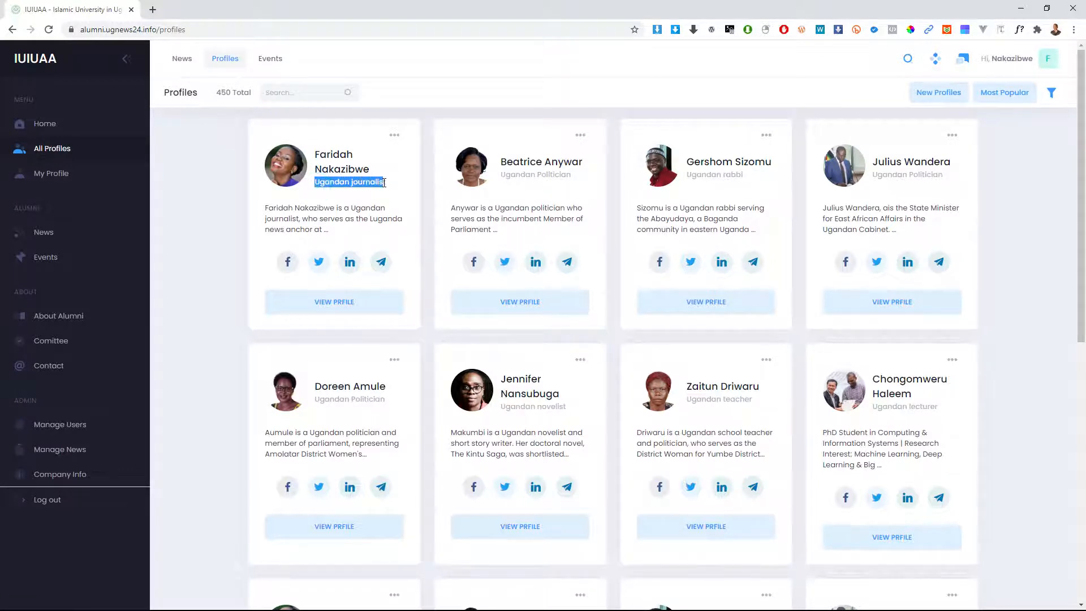
{"action": "left_click", "coordinate": [391, 185]}
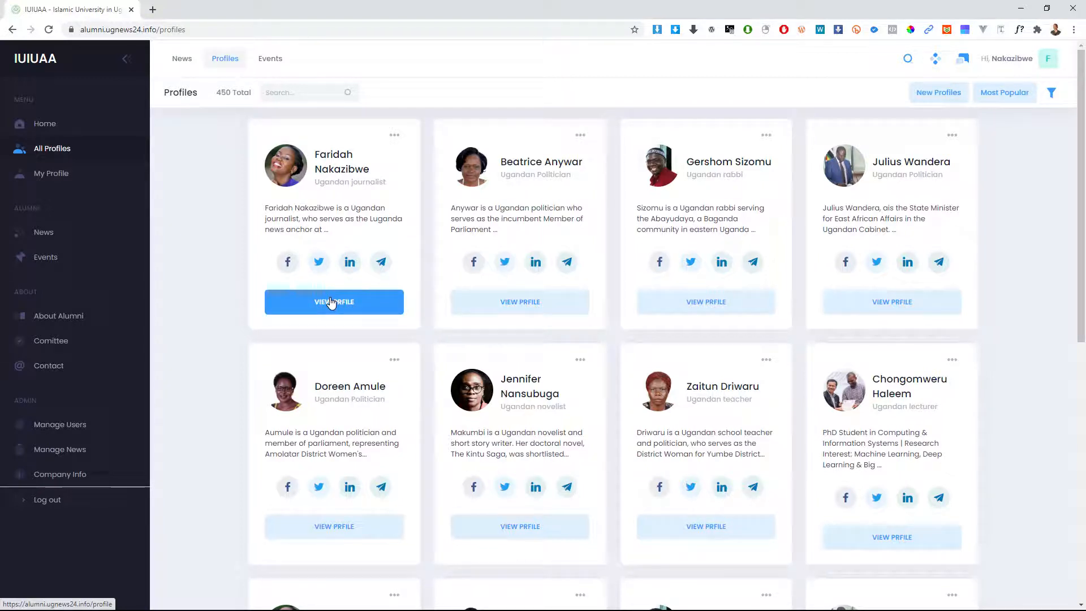
Step: Open the first member's Telegram chat, go back to the grid, and open her full profile
{"action": "left_click", "coordinate": [375, 266]}
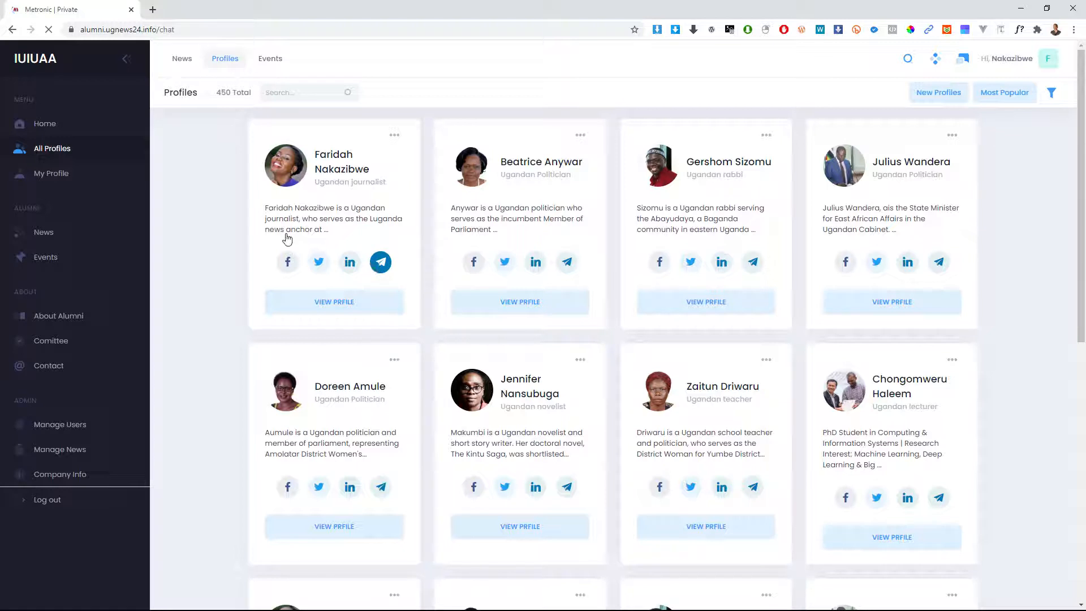
{"action": "left_click", "coordinate": [11, 35]}
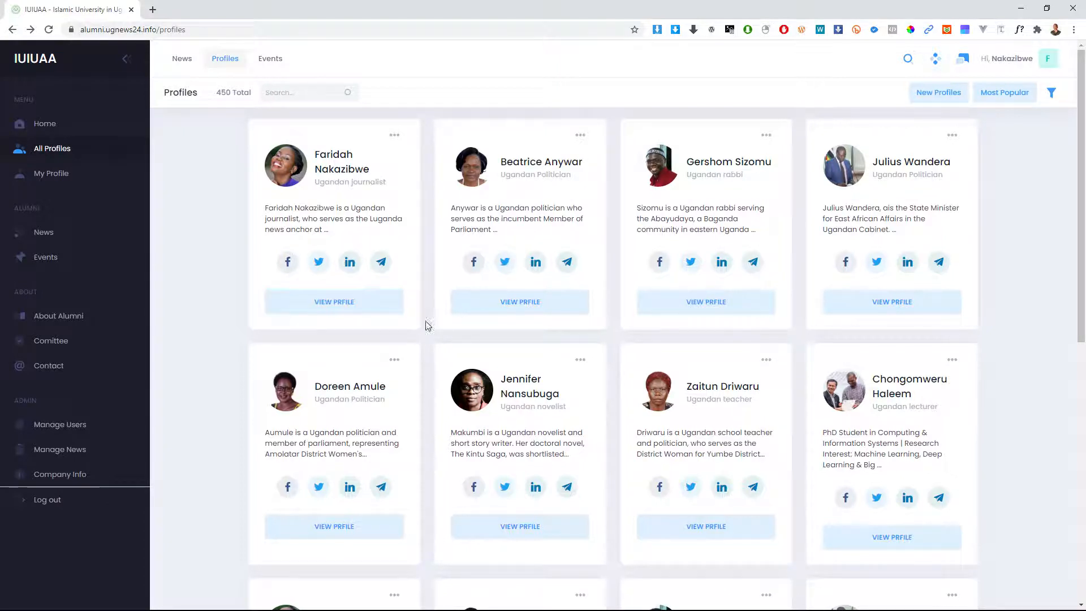
{"action": "left_click", "coordinate": [336, 309]}
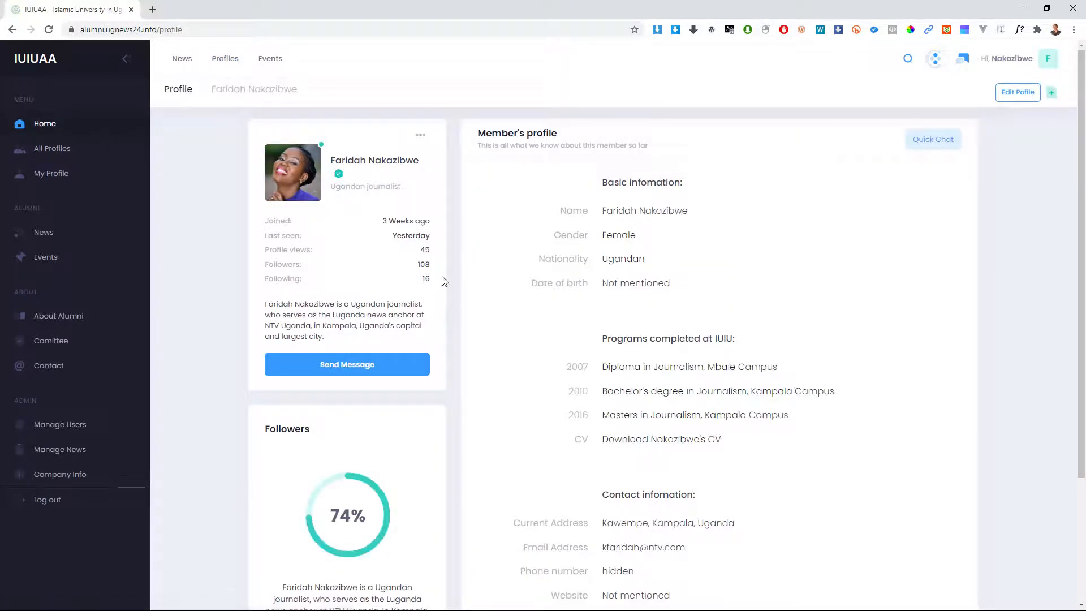
Step: Highlight the journalist's Joined and Last seen stats, then scroll toward her contact rows
{"action": "scroll", "coordinate": [570, 376], "scroll_direction": "down", "scroll_amount": 2}
{"action": "scroll", "coordinate": [568, 371], "scroll_direction": "up", "scroll_amount": 2}
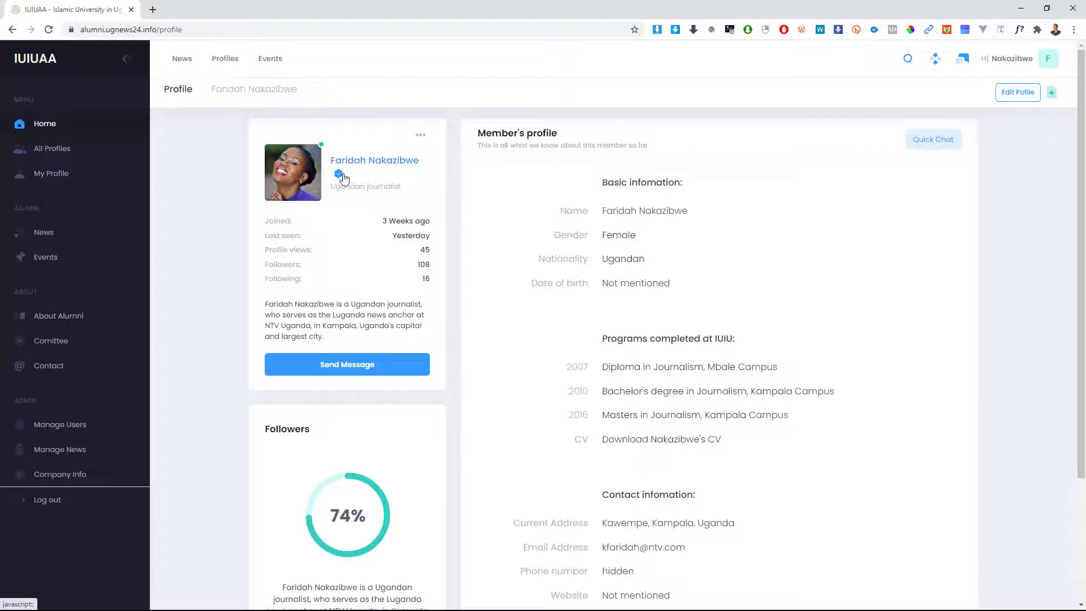
{"action": "left_click_drag", "start_coordinate": [269, 221], "coordinate": [425, 222]}
{"action": "mouse_move", "coordinate": [279, 237]}
{"action": "left_mouse_down"}
{"action": "mouse_move", "coordinate": [431, 236]}
{"action": "mouse_move", "coordinate": [283, 252]}
{"action": "left_mouse_up"}
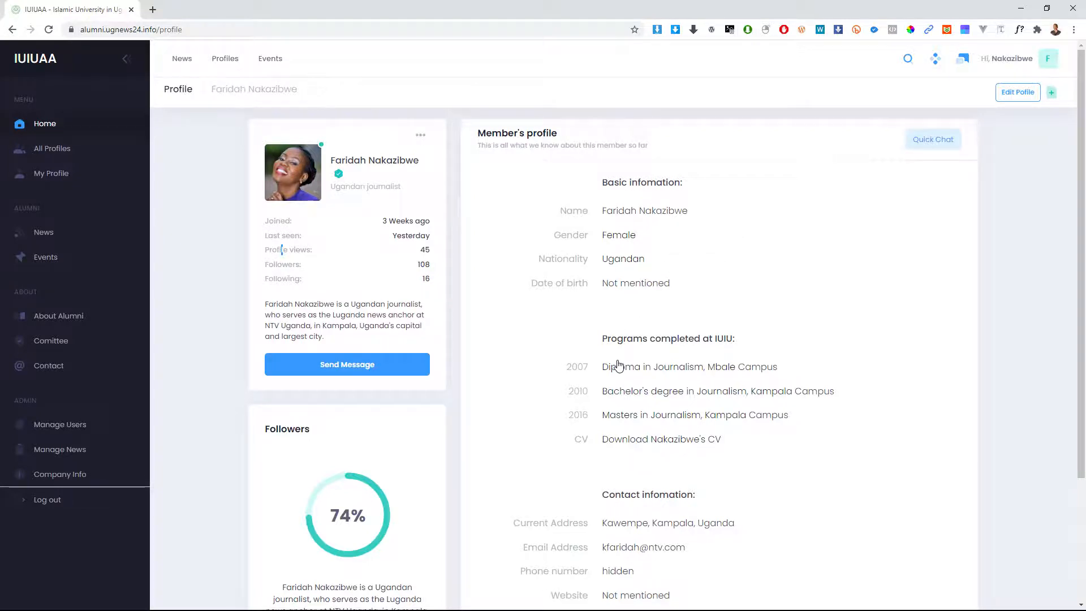
{"action": "scroll", "coordinate": [618, 362], "scroll_direction": "down", "scroll_amount": 2}
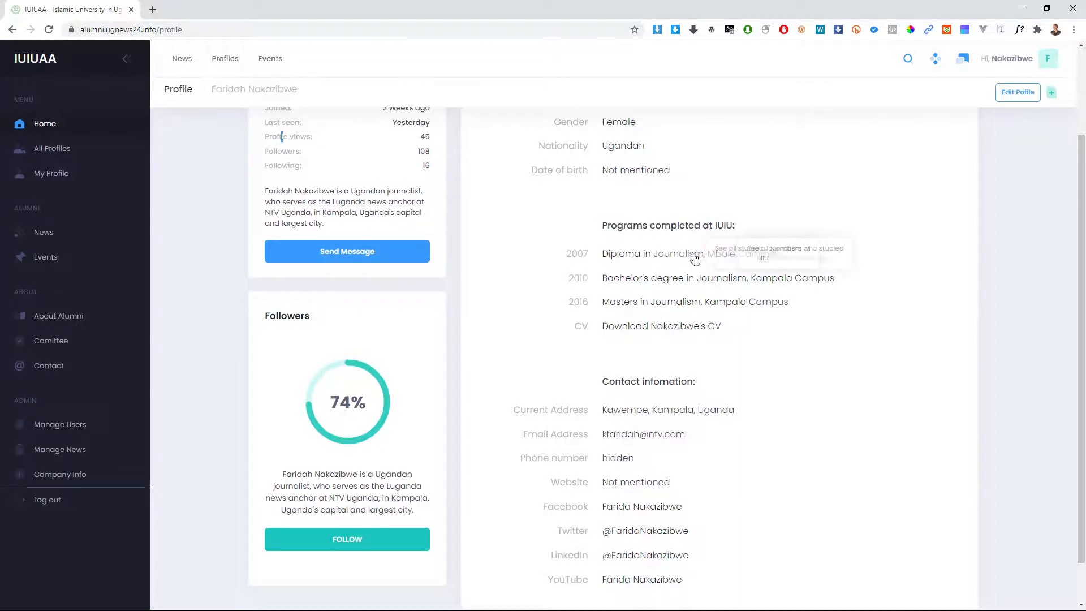
{"action": "scroll", "coordinate": [617, 225], "scroll_direction": "up", "scroll_amount": 2}
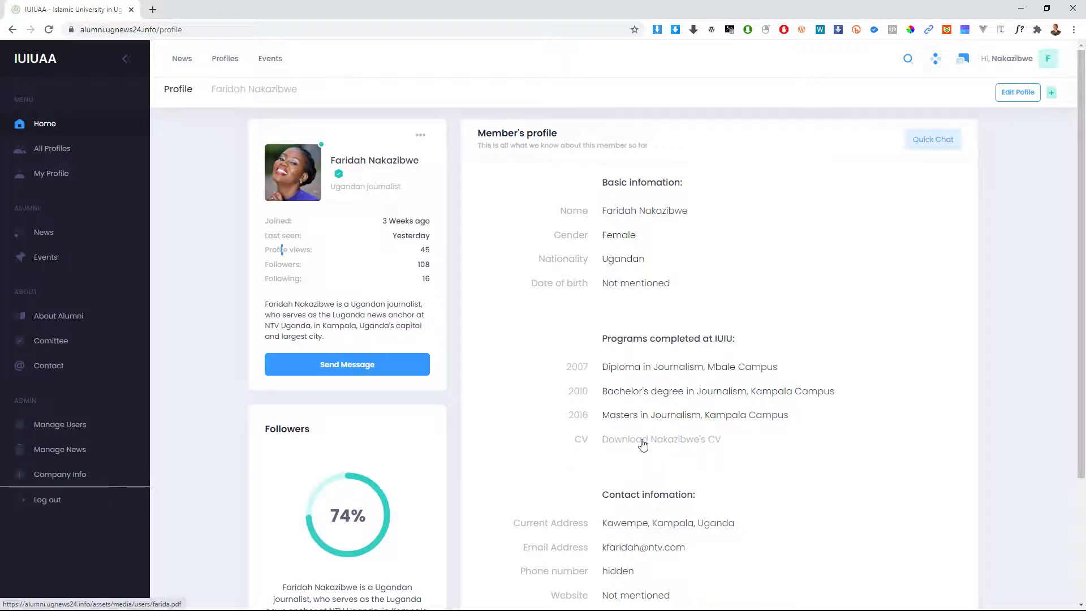
Step: Download the journalist's CV, open the resume PDF, then return to the IUIUAA tab
{"action": "left_click", "coordinate": [637, 443]}
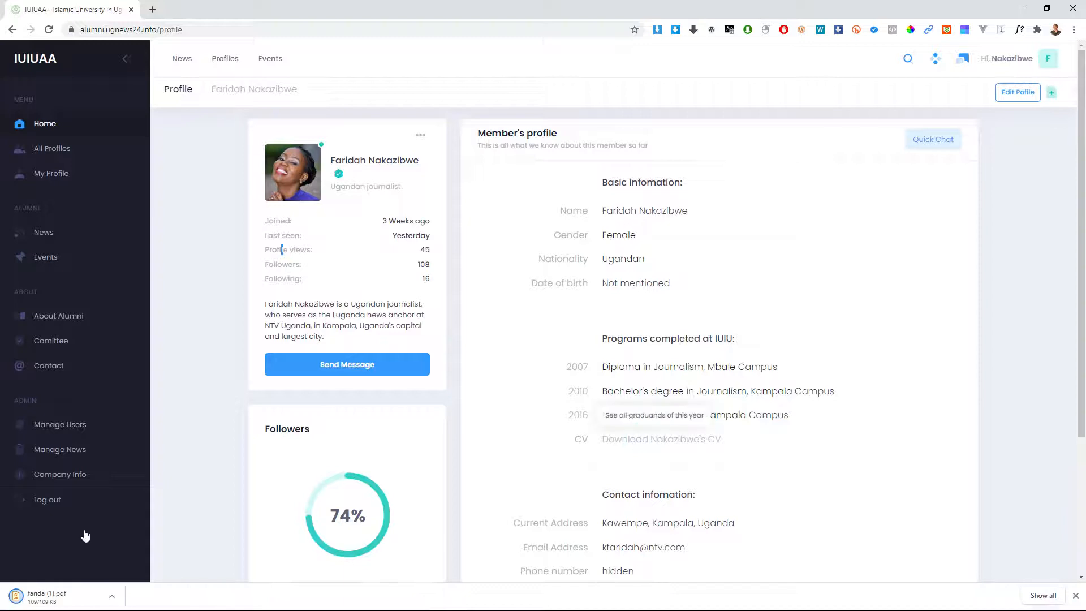
{"action": "left_click", "coordinate": [35, 598]}
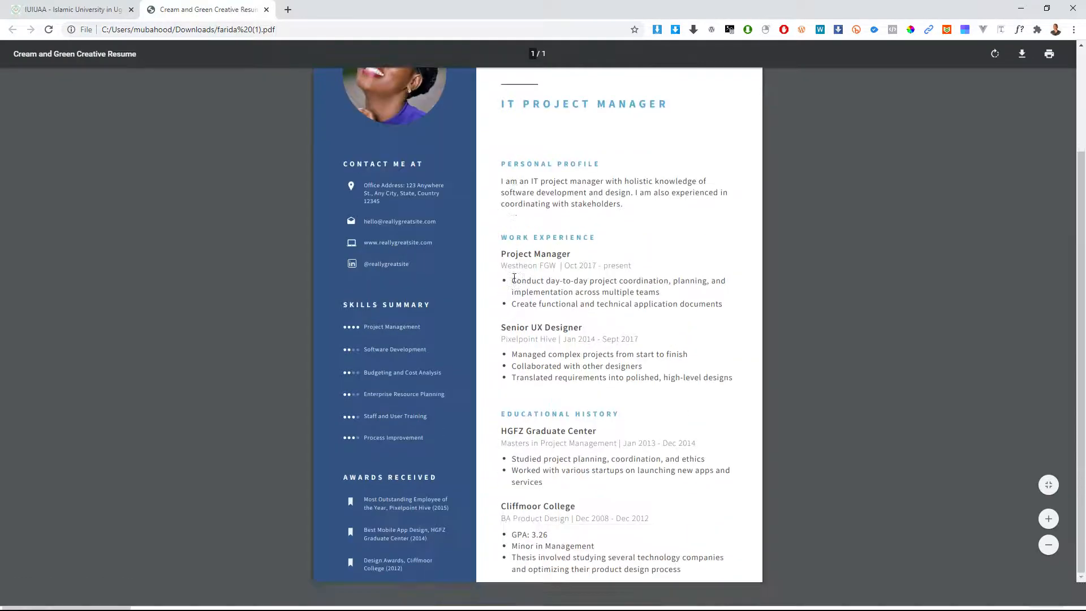
{"action": "left_click", "coordinate": [94, 8]}
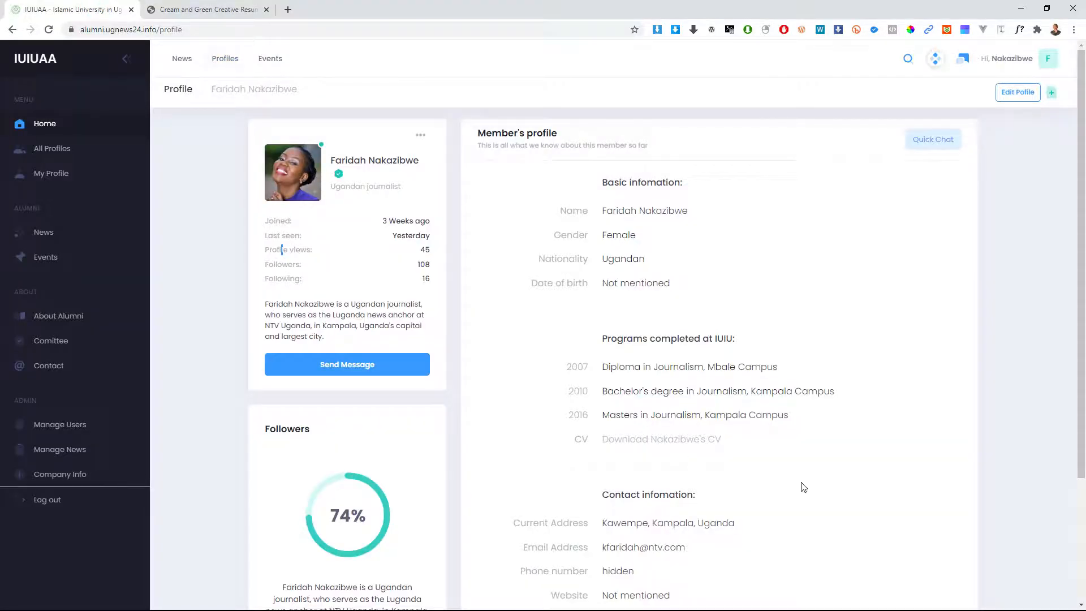
Step: Scroll through the journalist's profile and back up to the top of the page
{"action": "scroll", "coordinate": [766, 452], "scroll_direction": "down", "scroll_amount": 1}
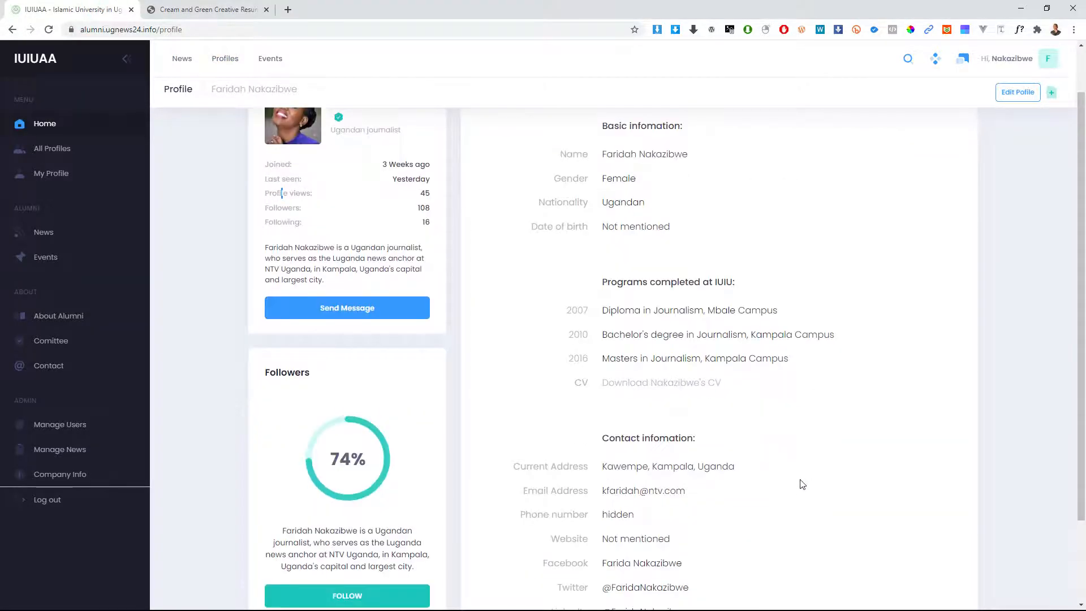
{"action": "scroll", "coordinate": [802, 483], "scroll_direction": "down", "scroll_amount": 2}
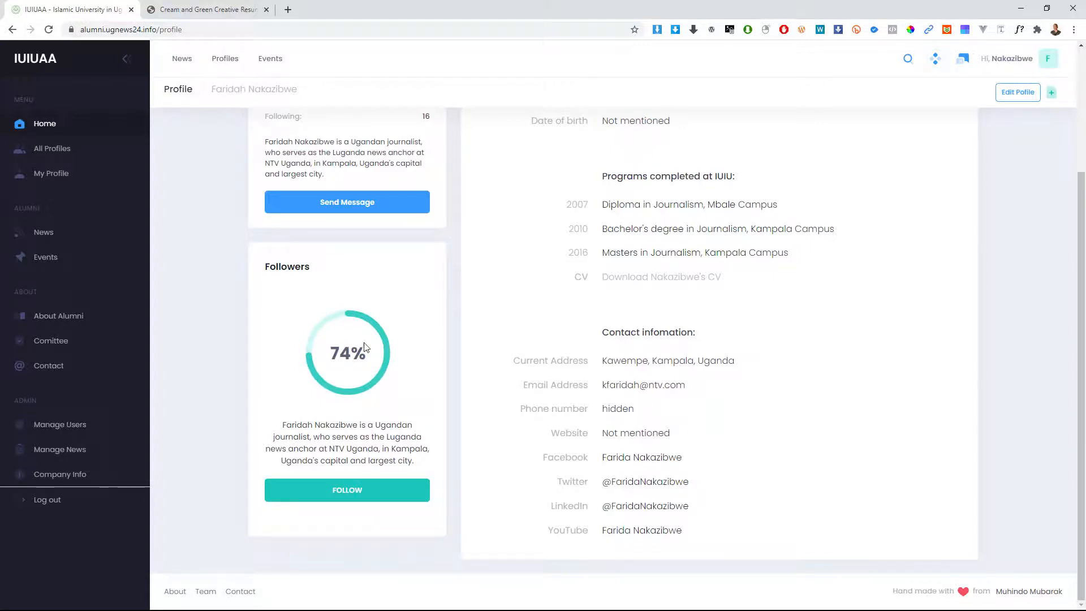
{"action": "scroll", "coordinate": [371, 340], "scroll_direction": "up", "scroll_amount": 1}
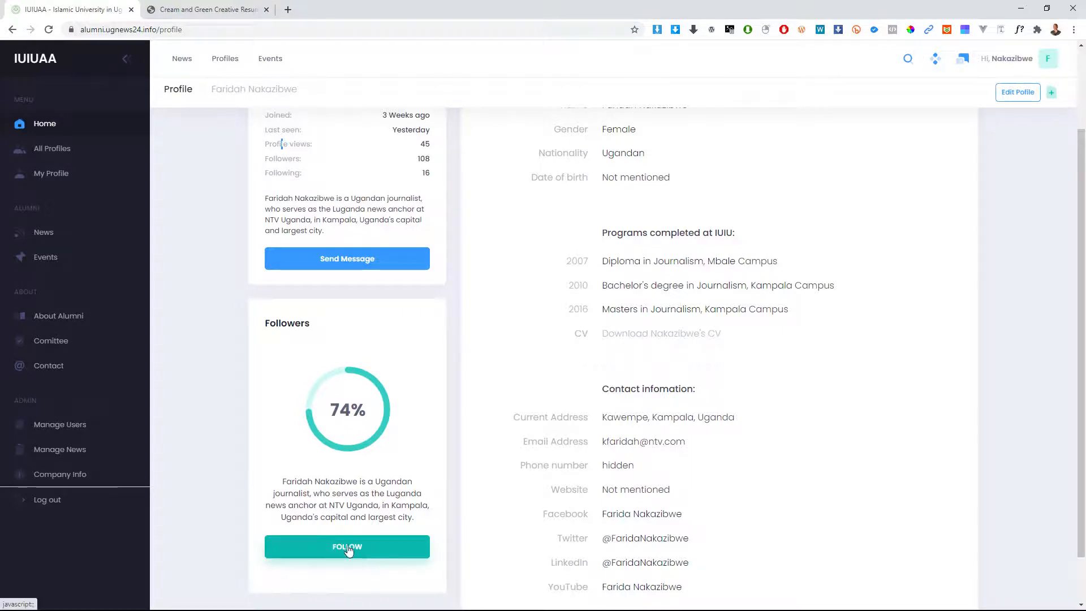
{"action": "scroll", "coordinate": [382, 553], "scroll_direction": "down", "scroll_amount": 1}
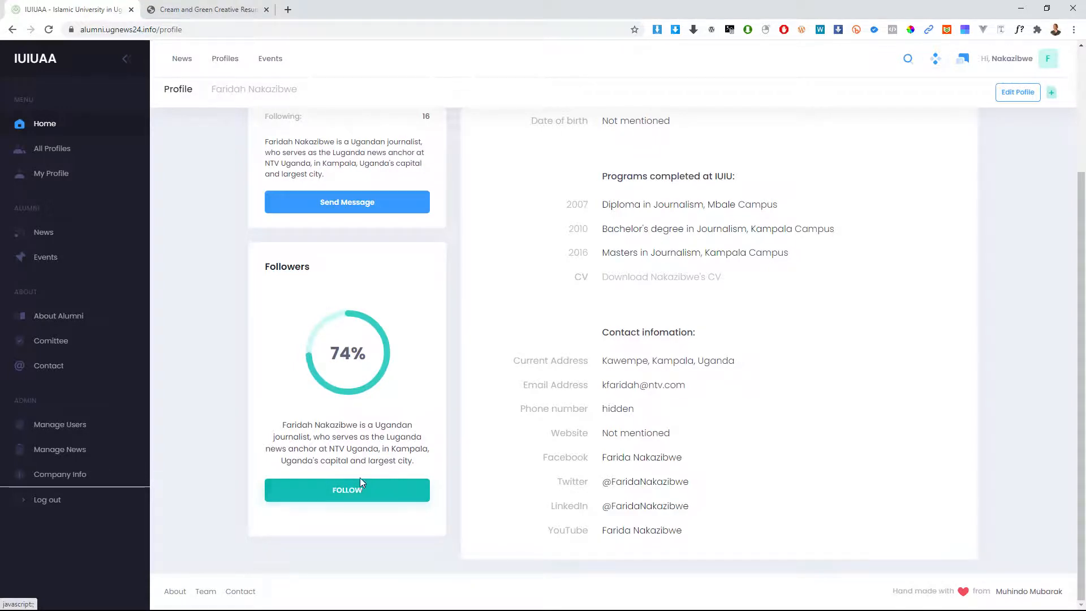
{"action": "scroll", "coordinate": [367, 449], "scroll_direction": "up", "scroll_amount": 3}
{"action": "scroll", "coordinate": [358, 414], "scroll_direction": "down", "scroll_amount": 3}
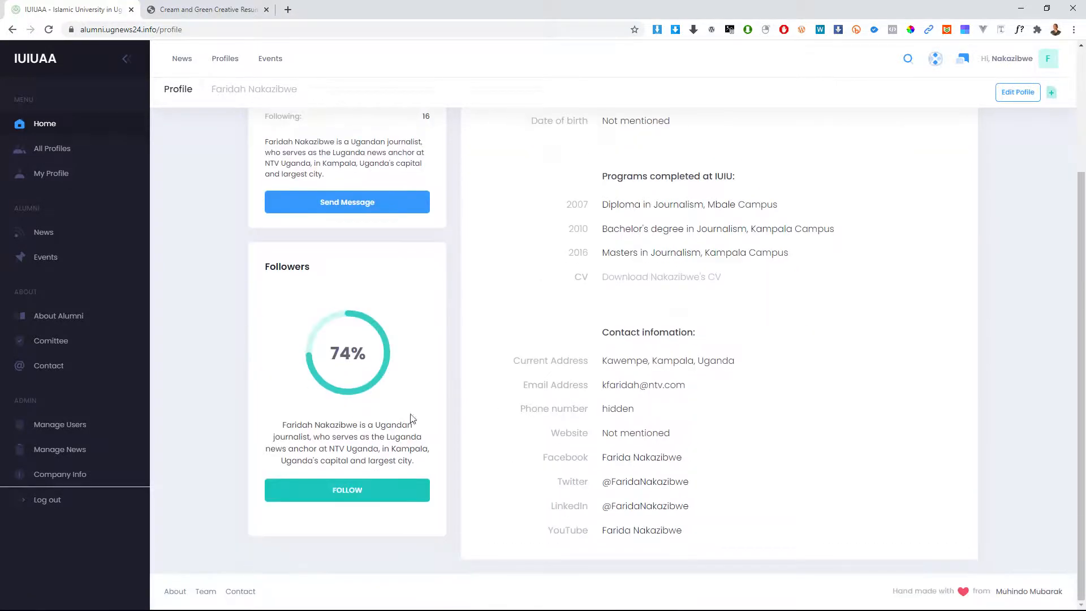
{"action": "scroll", "coordinate": [503, 393], "scroll_direction": "up", "scroll_amount": 3}
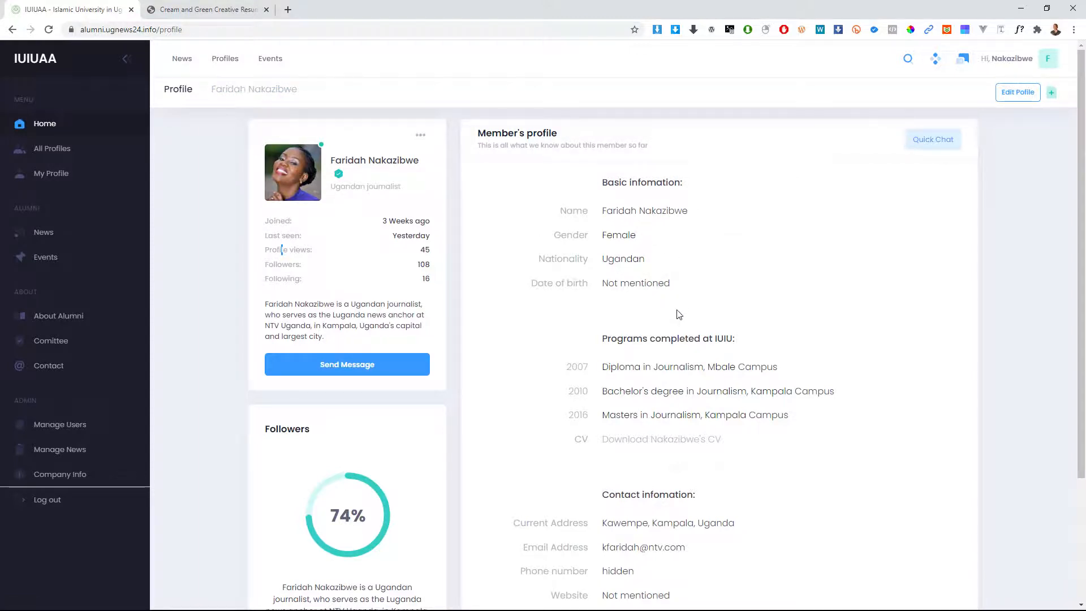
{"action": "scroll", "coordinate": [775, 356], "scroll_direction": "down", "scroll_amount": 3}
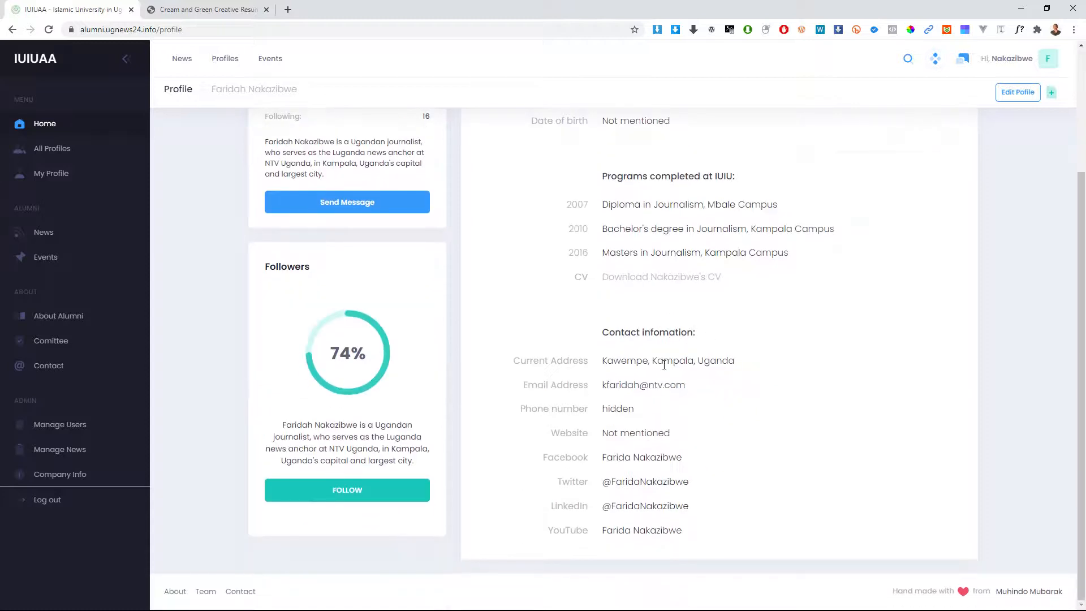
{"action": "scroll", "coordinate": [666, 287], "scroll_direction": "up", "scroll_amount": 2}
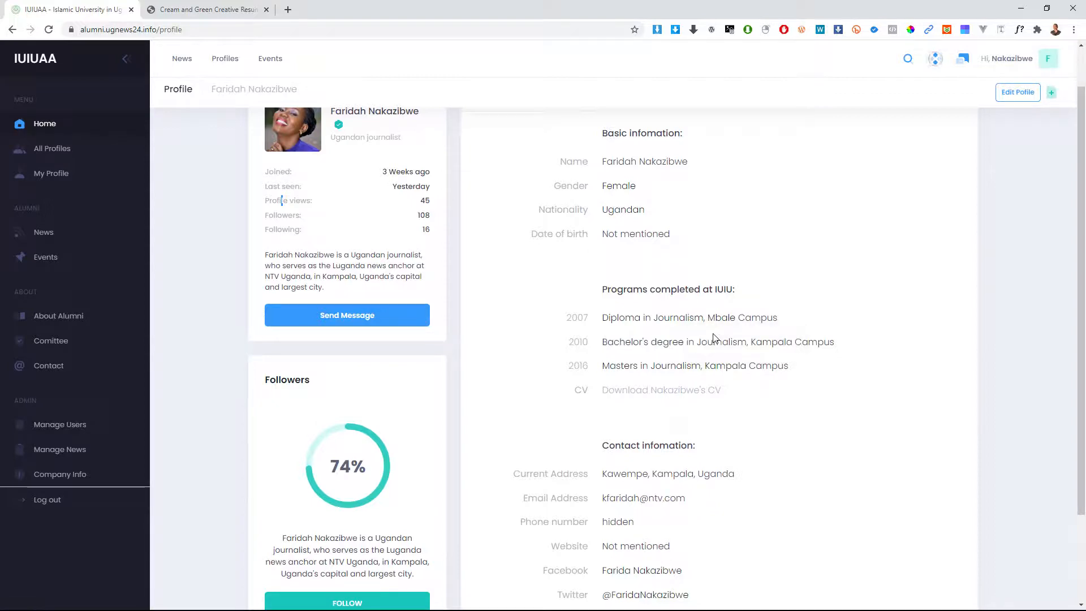
{"action": "scroll", "coordinate": [714, 338], "scroll_direction": "up", "scroll_amount": 1}
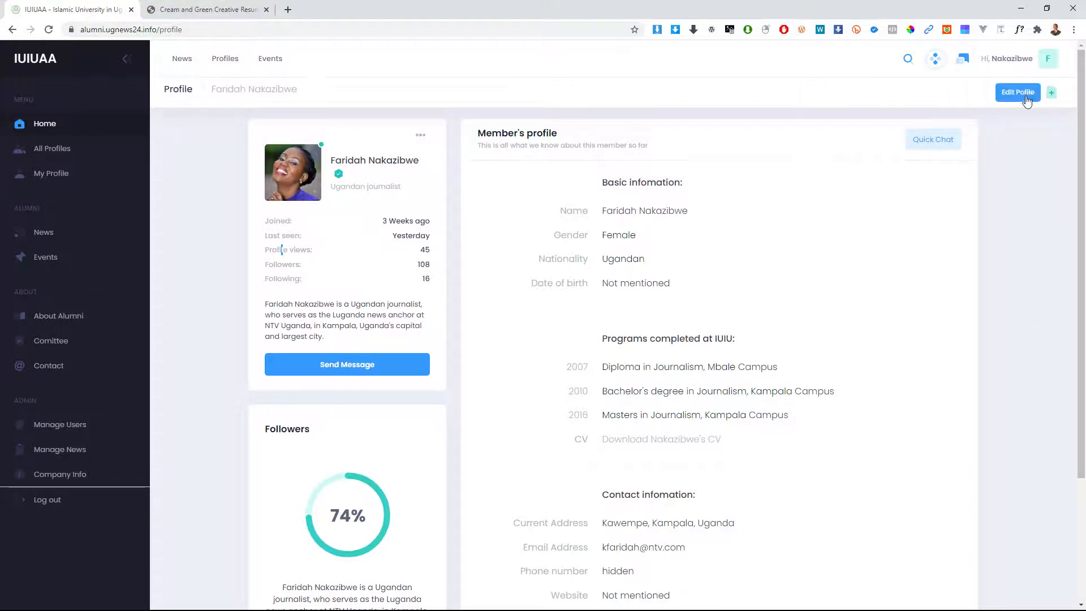
Step: Open the Quick Chat panel with the journalist, then close it again
{"action": "left_click", "coordinate": [925, 141]}
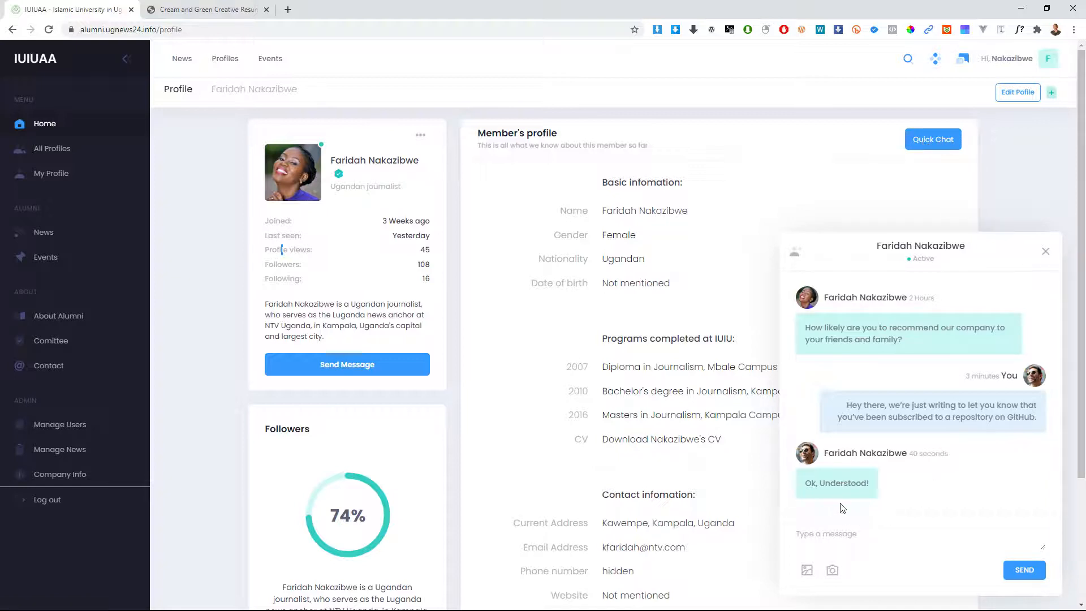
{"action": "scroll", "coordinate": [876, 462], "scroll_direction": "down", "scroll_amount": 2}
{"action": "scroll", "coordinate": [918, 446], "scroll_direction": "down", "scroll_amount": 3}
{"action": "scroll", "coordinate": [919, 441], "scroll_direction": "down", "scroll_amount": 3}
{"action": "scroll", "coordinate": [568, 485], "scroll_direction": "up", "scroll_amount": 3}
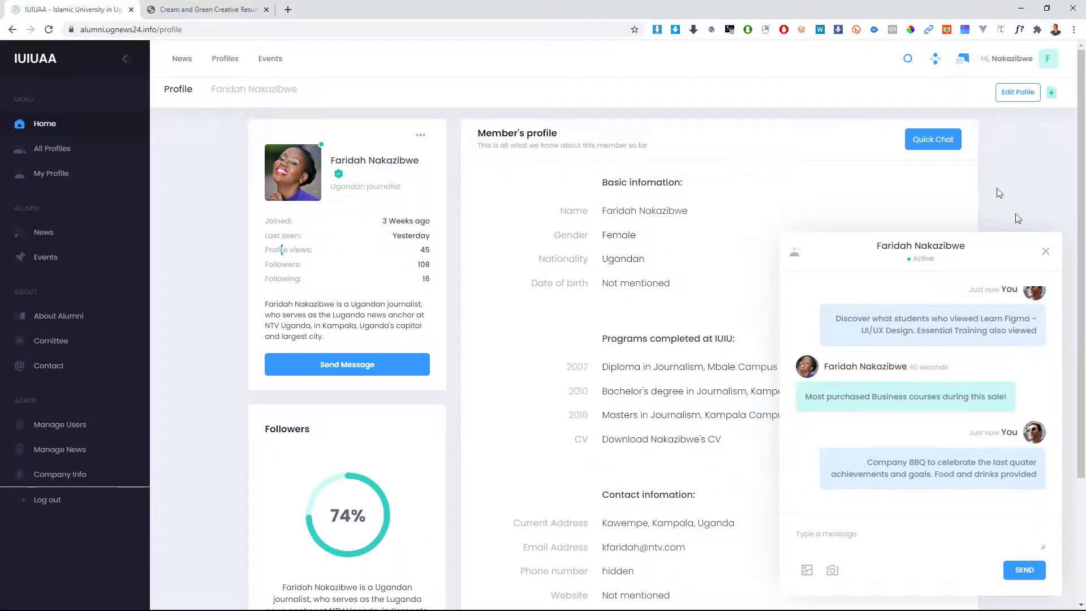
{"action": "left_click", "coordinate": [931, 152]}
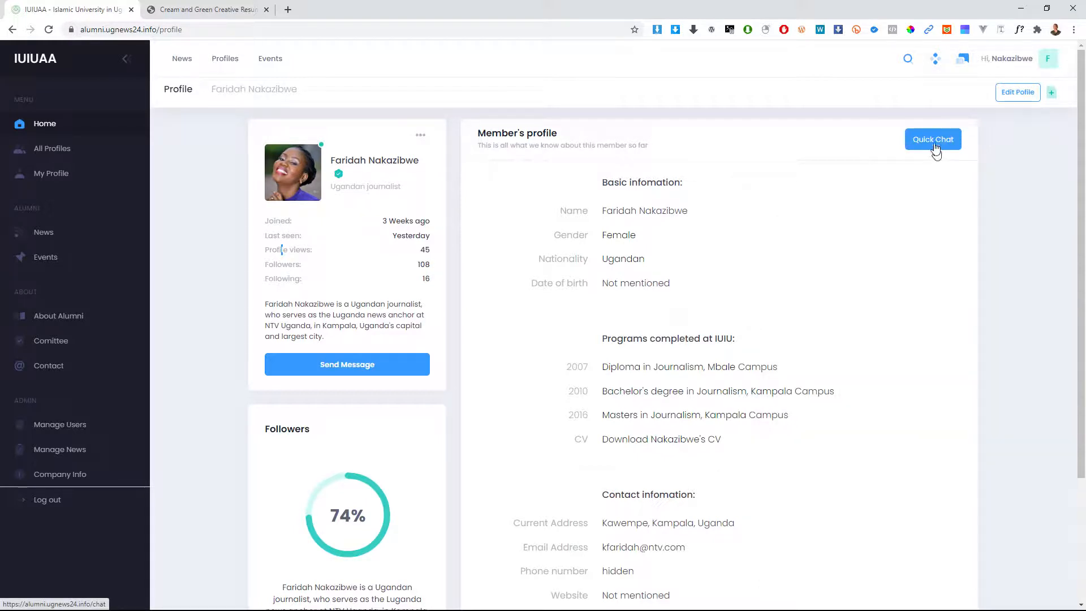
Step: Reopen Quick Chat, send 'this is a simple ,essage', and close the panel
{"action": "left_click", "coordinate": [931, 148]}
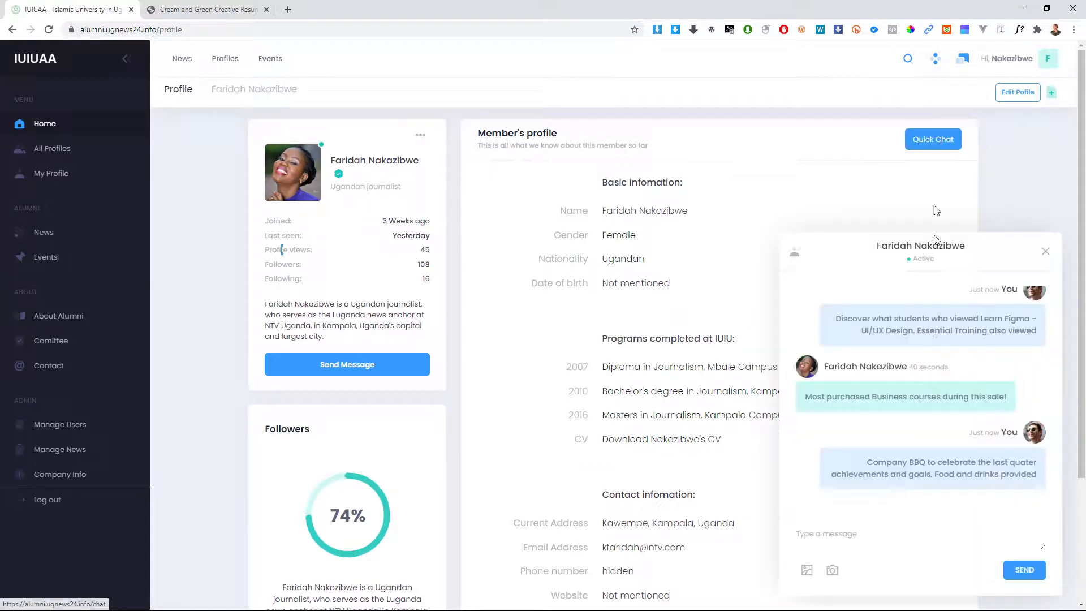
{"action": "left_click", "coordinate": [825, 540]}
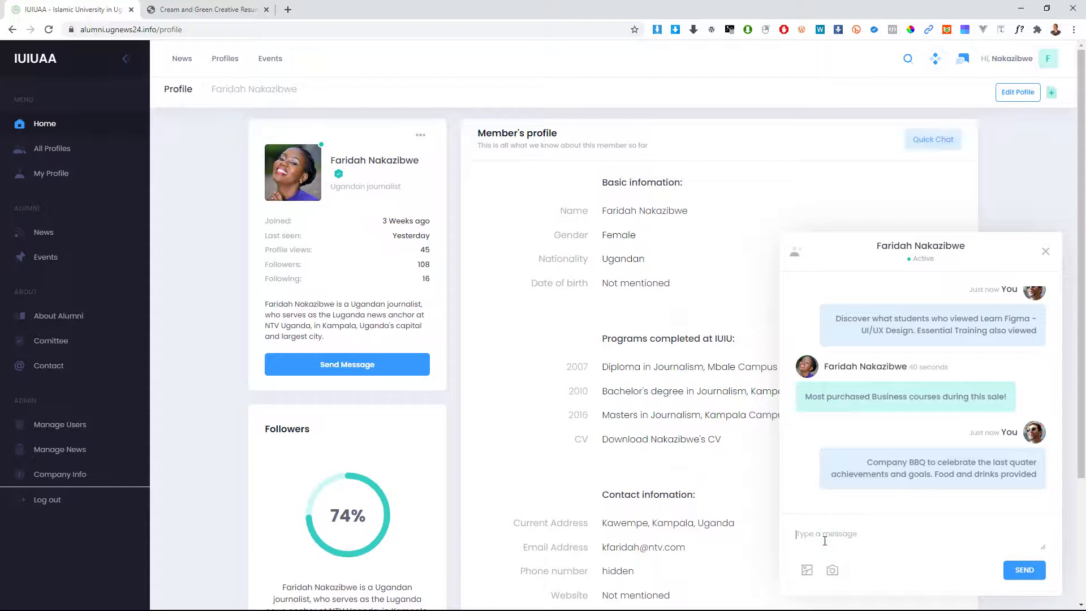
{"action": "type", "text": "this is a simple ,essage..."}
{"action": "key", "text": "Return"}
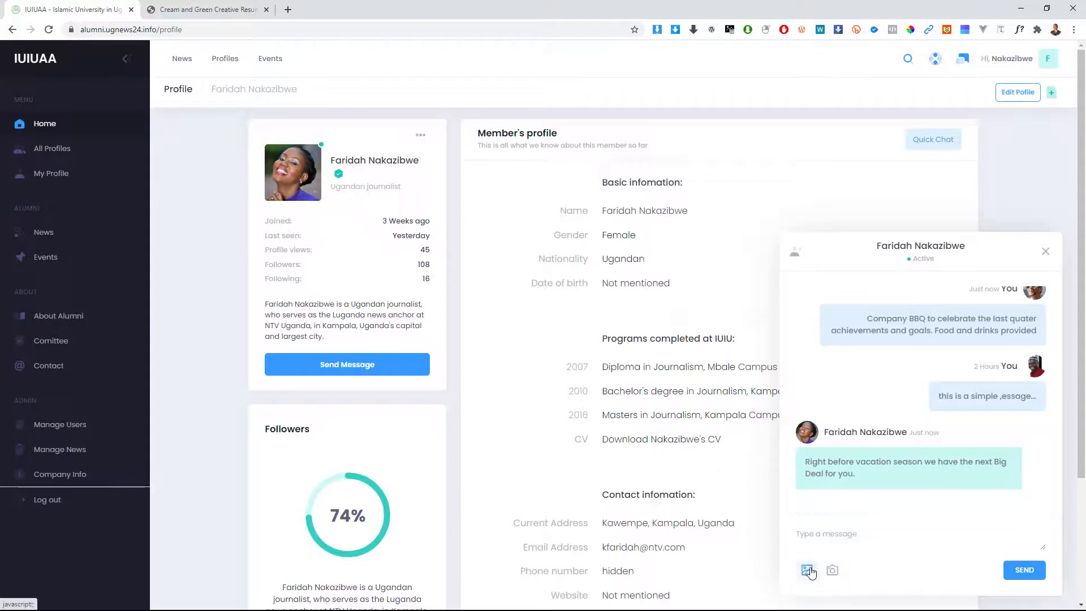
{"action": "left_click", "coordinate": [1045, 253]}
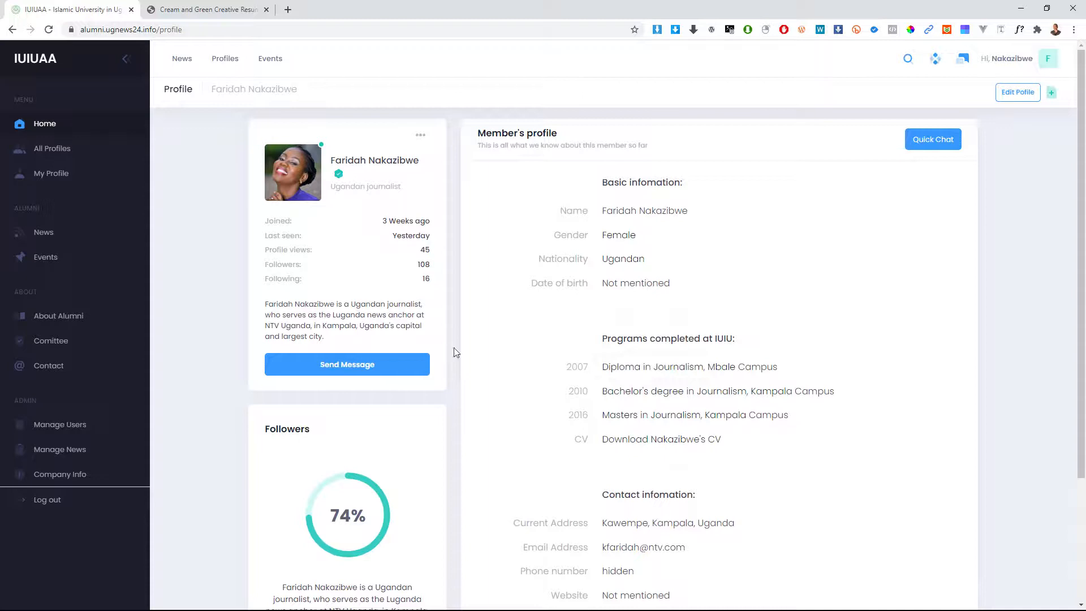
Step: Open the full chat page with the journalist and send 'Hello, I would like'
{"action": "left_click", "coordinate": [347, 366]}
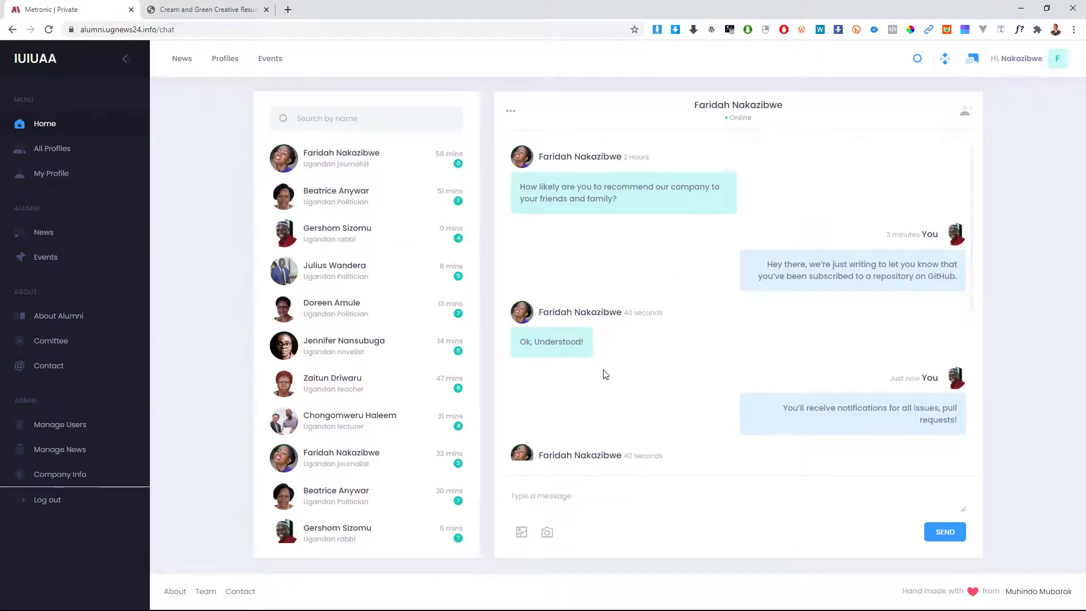
{"action": "scroll", "coordinate": [637, 237], "scroll_direction": "down", "scroll_amount": 5}
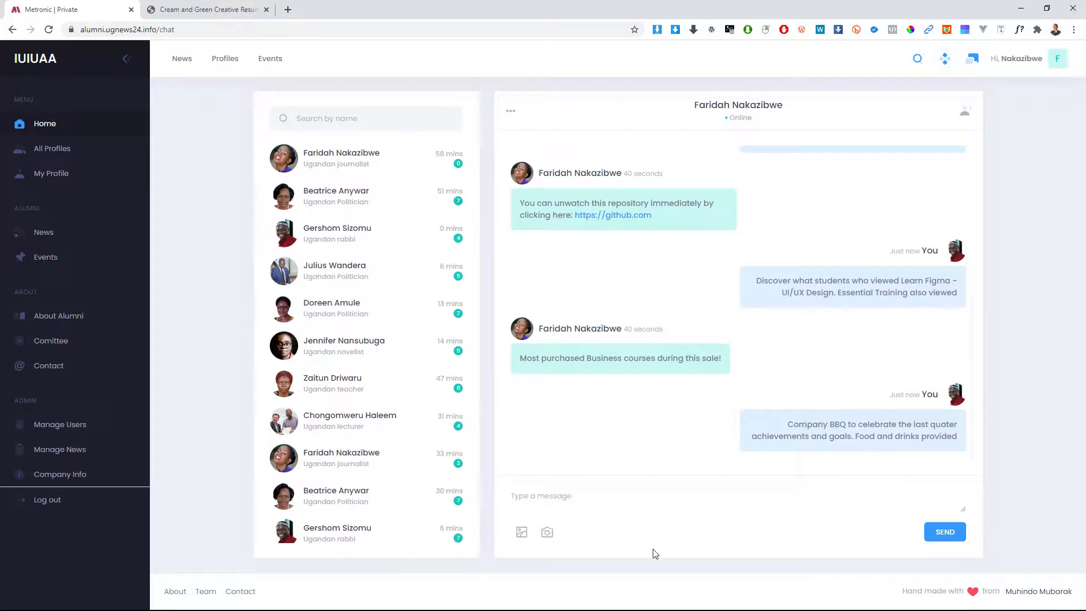
{"action": "left_click", "coordinate": [589, 491]}
{"action": "type", "text": "Hello, I would like...."}
{"action": "key", "text": "Return"}
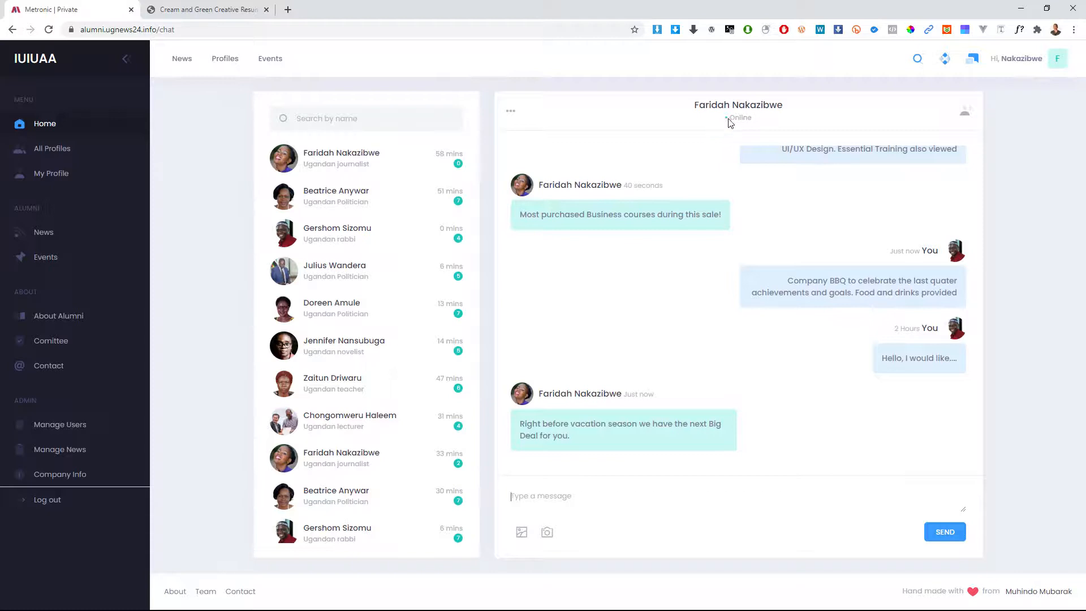
Step: Select the journalist's Online status text and scroll through the conversation
{"action": "double_click", "coordinate": [733, 119]}
{"action": "left_click", "coordinate": [767, 125]}
{"action": "scroll", "coordinate": [809, 293], "scroll_direction": "up", "scroll_amount": 1}
{"action": "scroll", "coordinate": [729, 342], "scroll_direction": "down", "scroll_amount": 2}
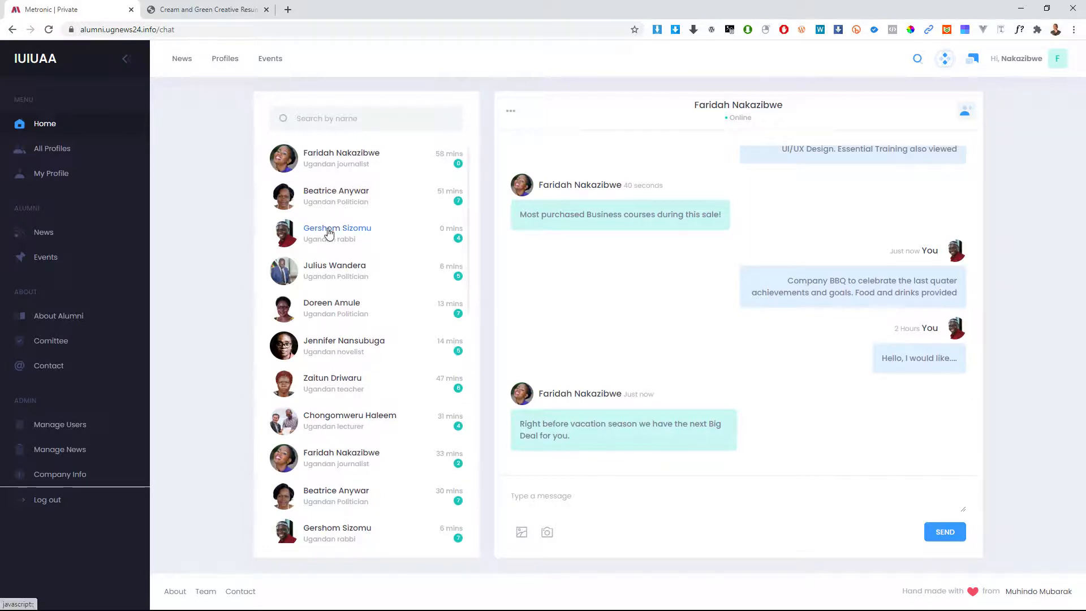
{"action": "scroll", "coordinate": [317, 385], "scroll_direction": "down", "scroll_amount": 3}
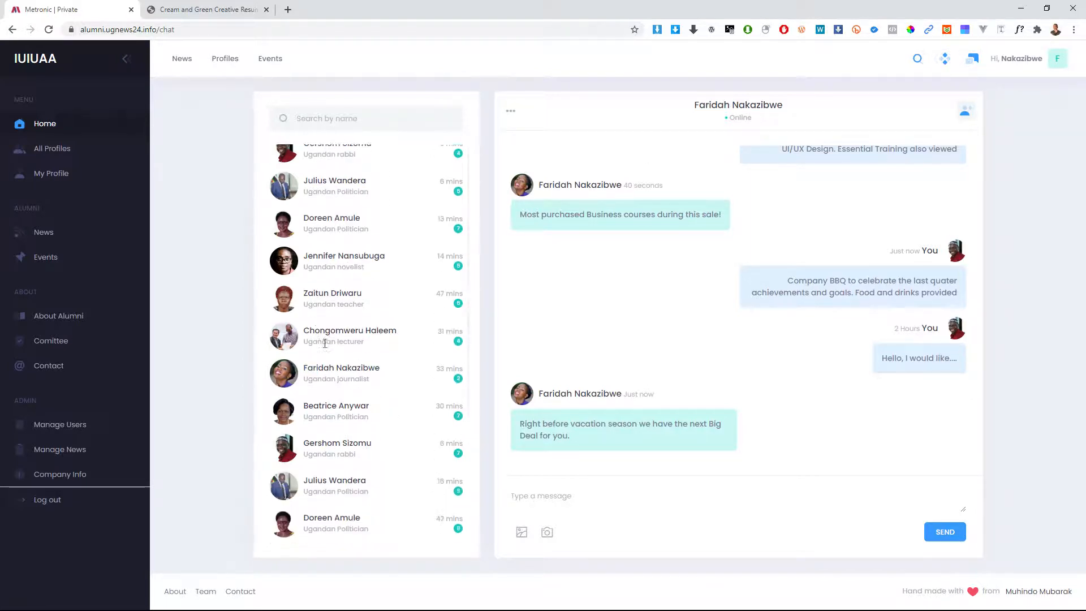
{"action": "scroll", "coordinate": [333, 317], "scroll_direction": "up", "scroll_amount": 3}
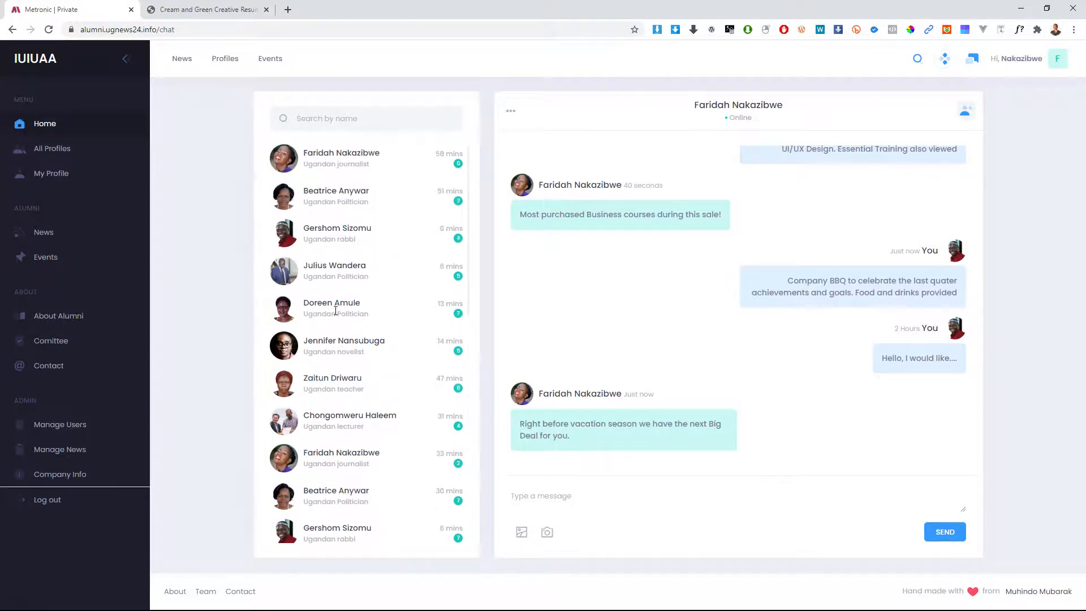
{"action": "scroll", "coordinate": [335, 311], "scroll_direction": "down", "scroll_amount": 4}
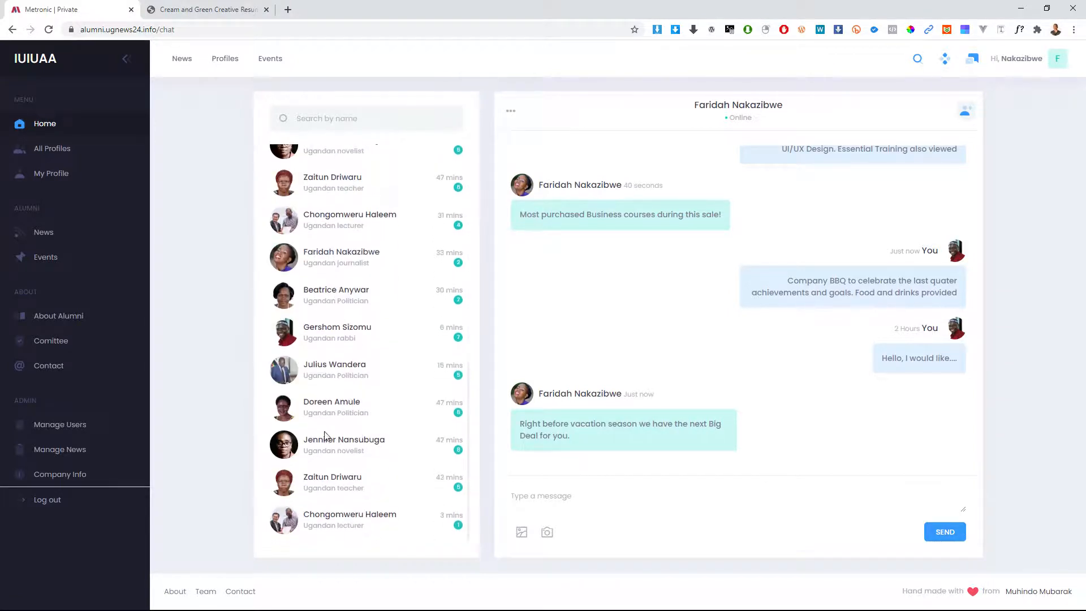
{"action": "scroll", "coordinate": [334, 257], "scroll_direction": "up", "scroll_amount": 4}
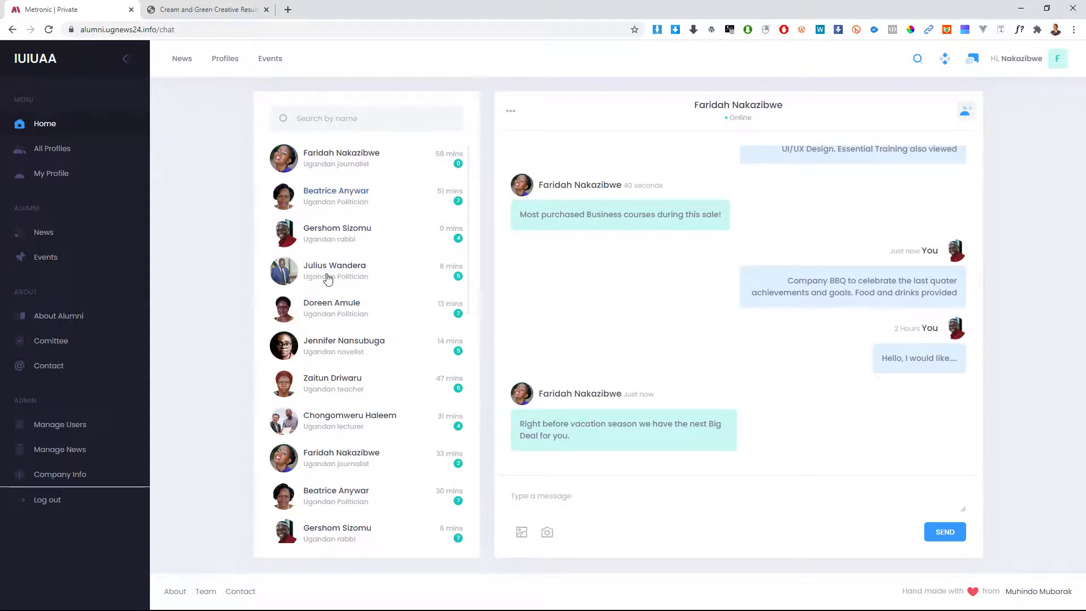
Step: Search contacts by name for 'thi', then clear the search box
{"action": "left_click", "coordinate": [321, 118]}
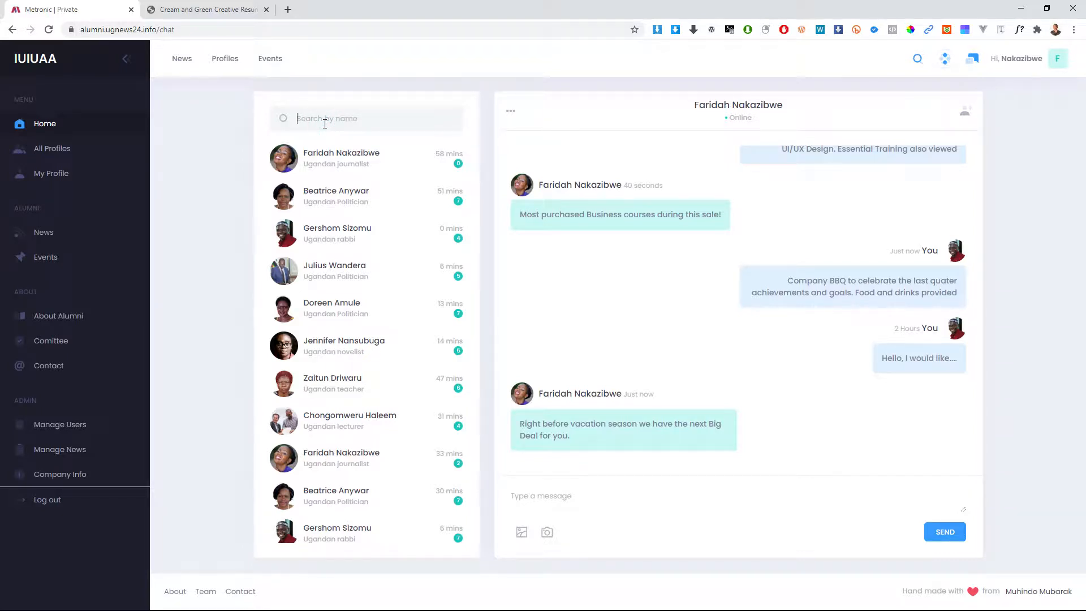
{"action": "type", "text": "this"}
{"action": "double_click", "coordinate": [354, 119]}
{"action": "key", "text": "BackSpace"}
{"action": "scroll", "coordinate": [791, 398], "scroll_direction": "up", "scroll_amount": 2}
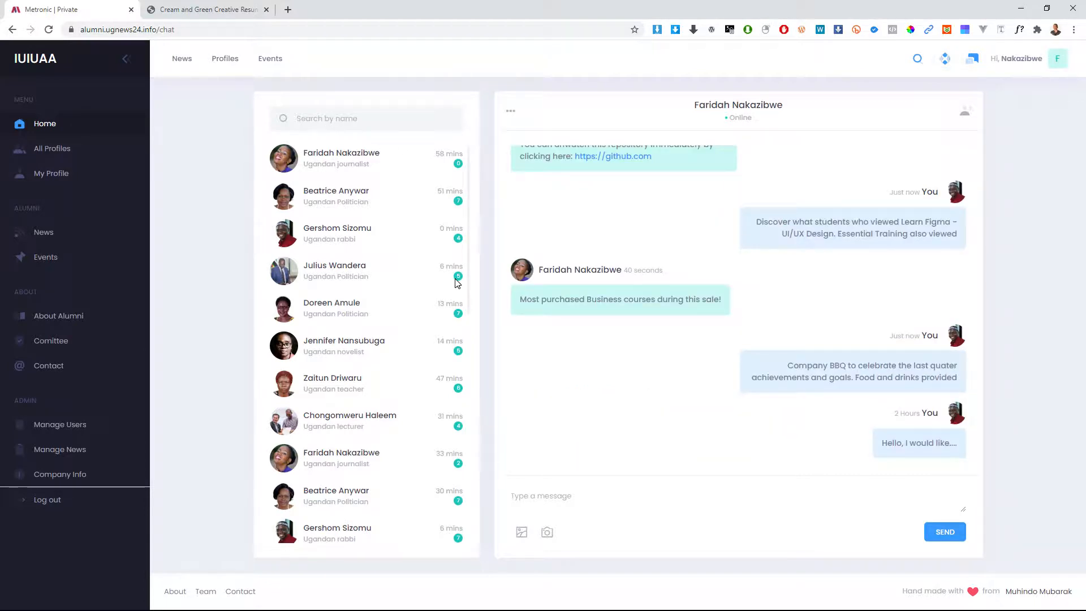
{"action": "scroll", "coordinate": [774, 284], "scroll_direction": "up", "scroll_amount": 5}
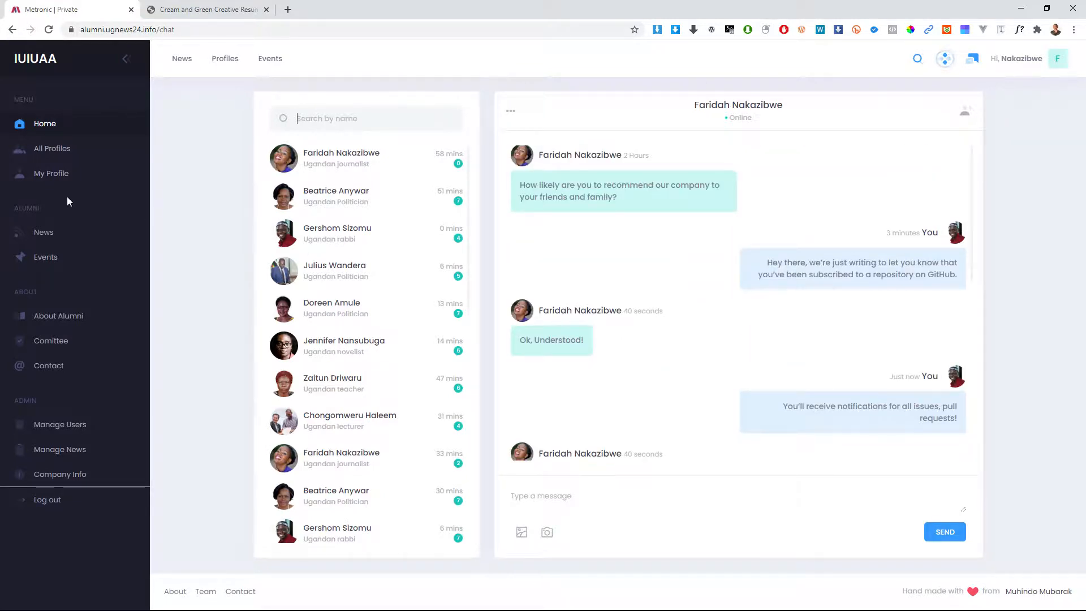
Step: Open the journalist's profile from the alumni list, briefly quick-chat, then switch to Edit Profile
{"action": "left_click", "coordinate": [51, 150]}
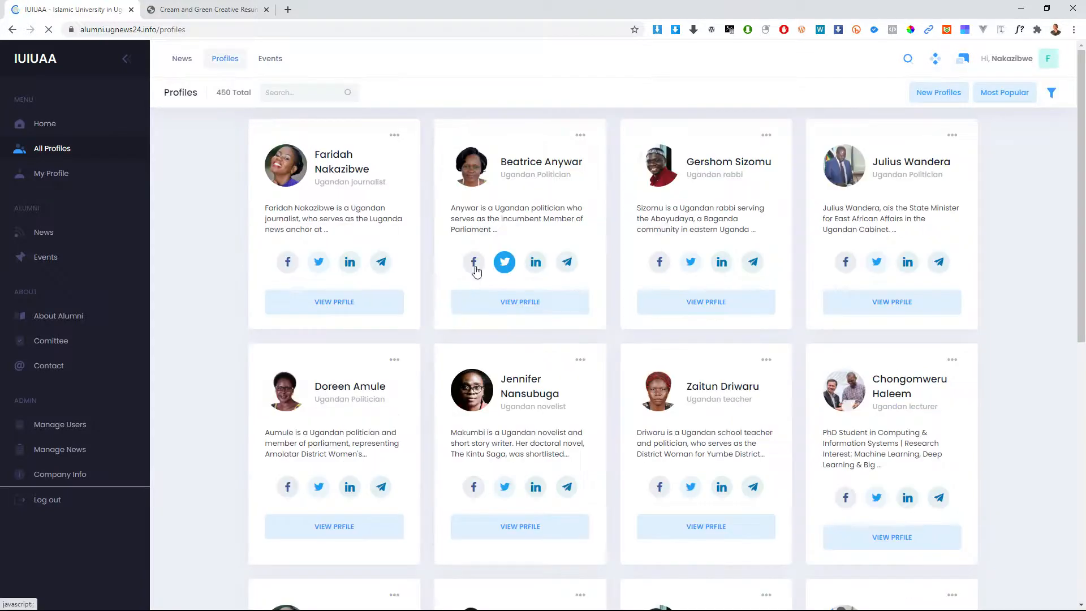
{"action": "left_click", "coordinate": [358, 302]}
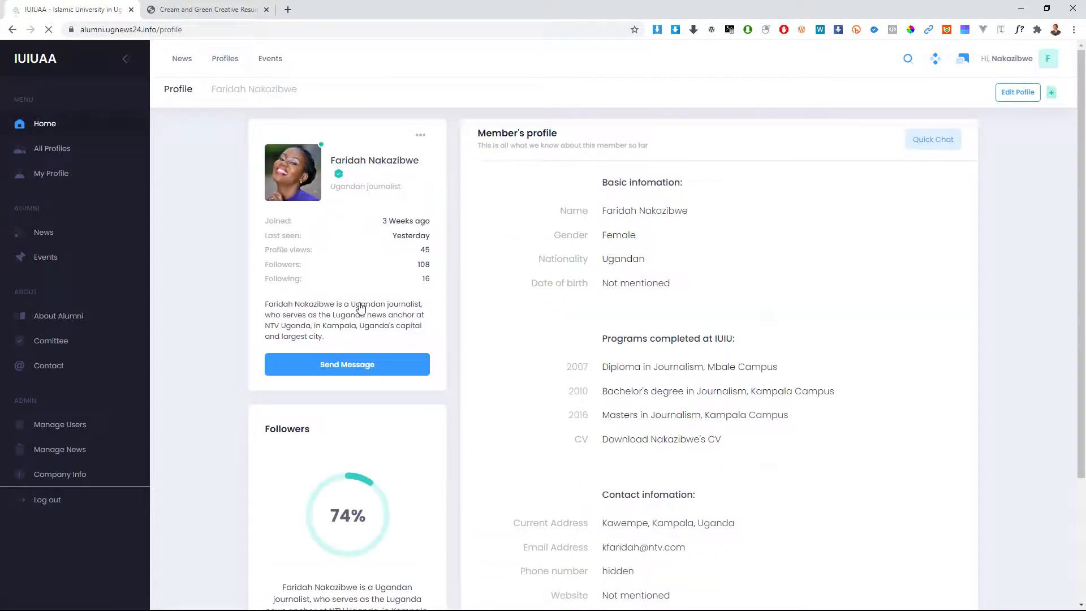
{"action": "left_click", "coordinate": [933, 139]}
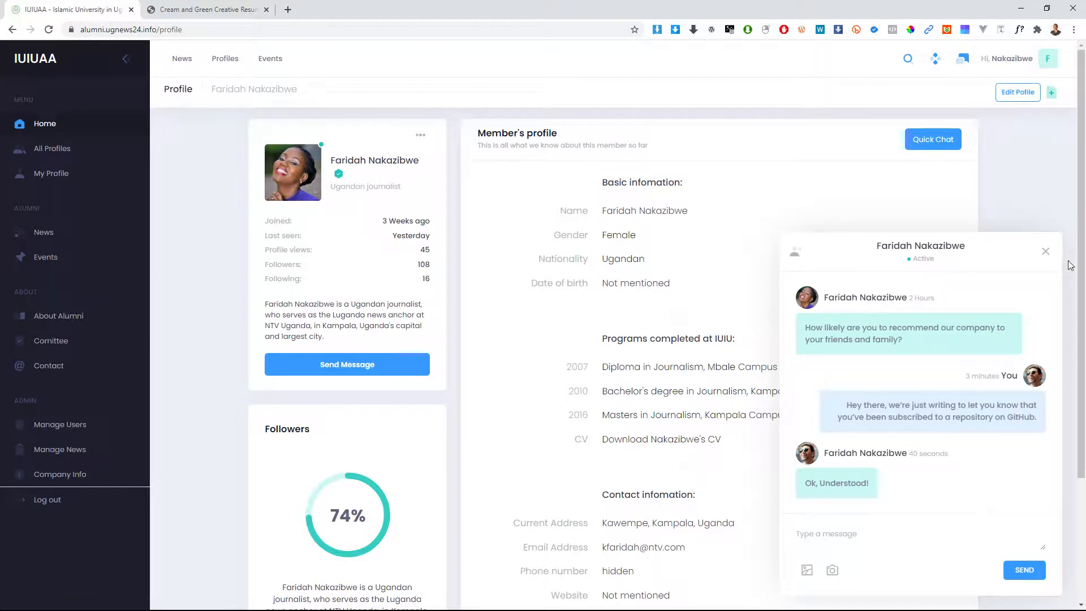
{"action": "left_click", "coordinate": [1046, 251]}
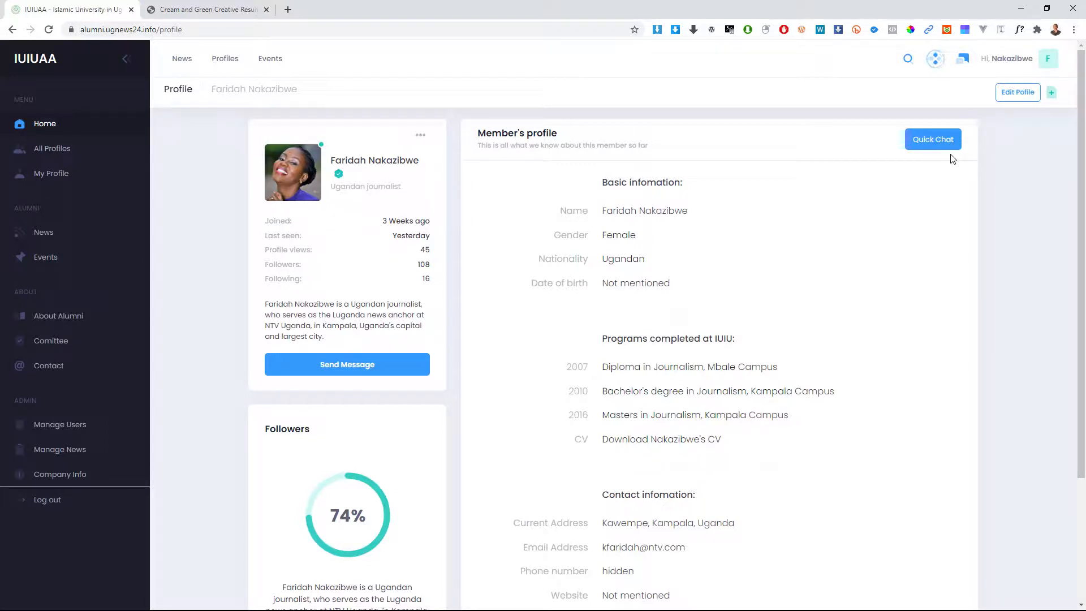
{"action": "left_click", "coordinate": [1018, 93]}
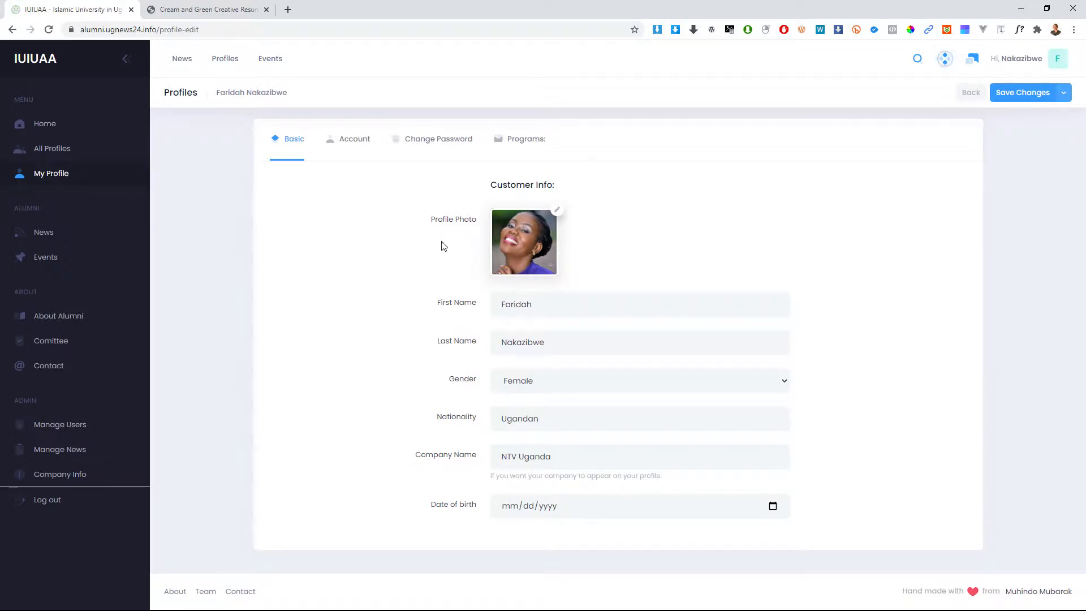
{"action": "left_click", "coordinate": [1035, 61]}
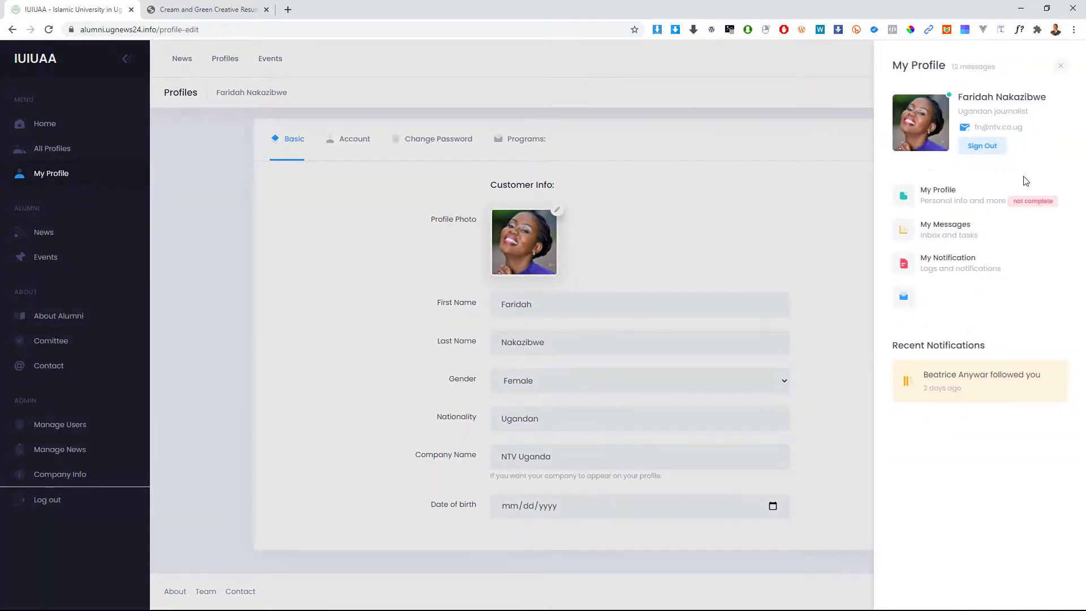
{"action": "left_click", "coordinate": [988, 101]}
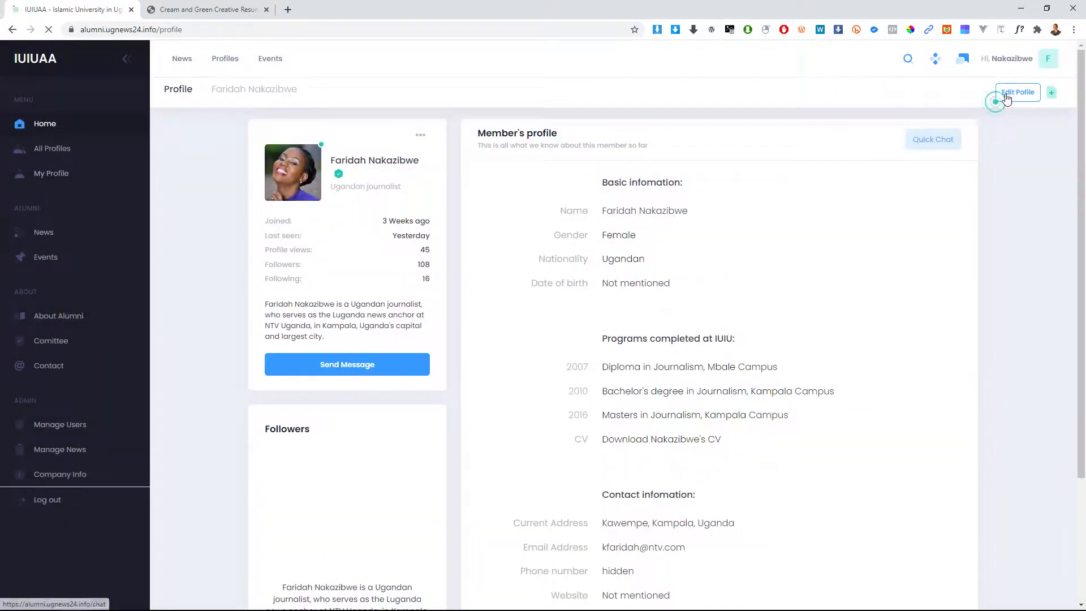
{"action": "left_click", "coordinate": [1017, 93]}
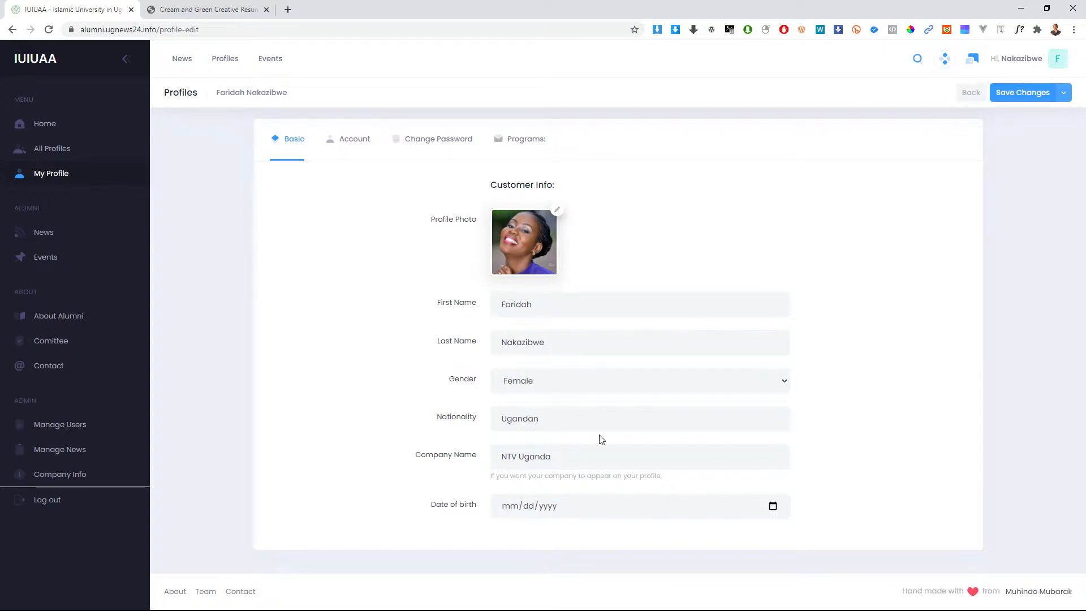
Step: Keep Gender as Female and replace the profile photo with Screenshot_13.png, without saving yet
{"action": "left_click", "coordinate": [593, 385]}
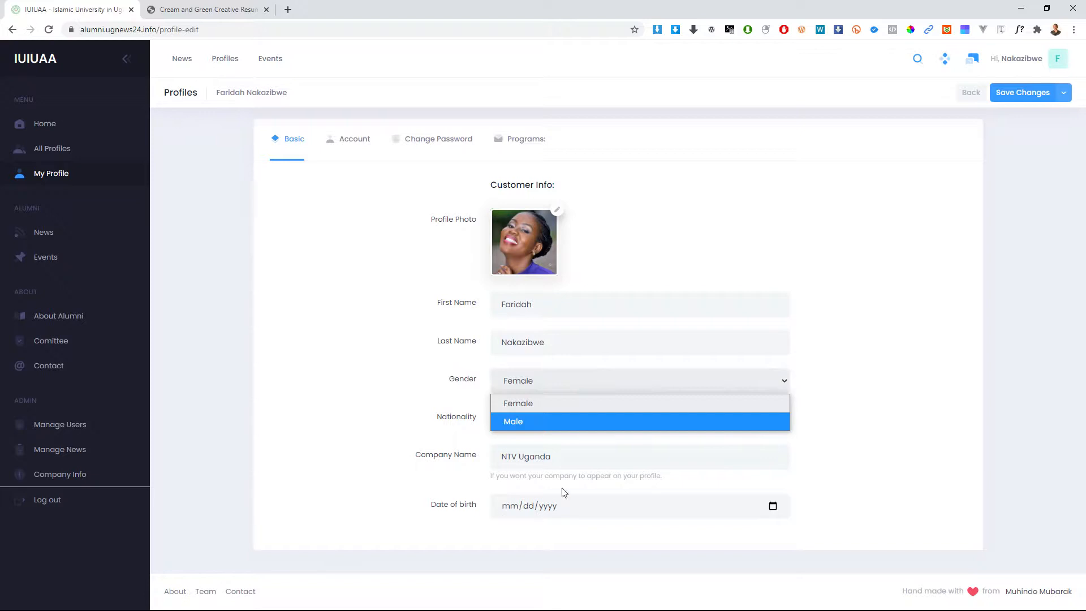
{"action": "left_click", "coordinate": [446, 531]}
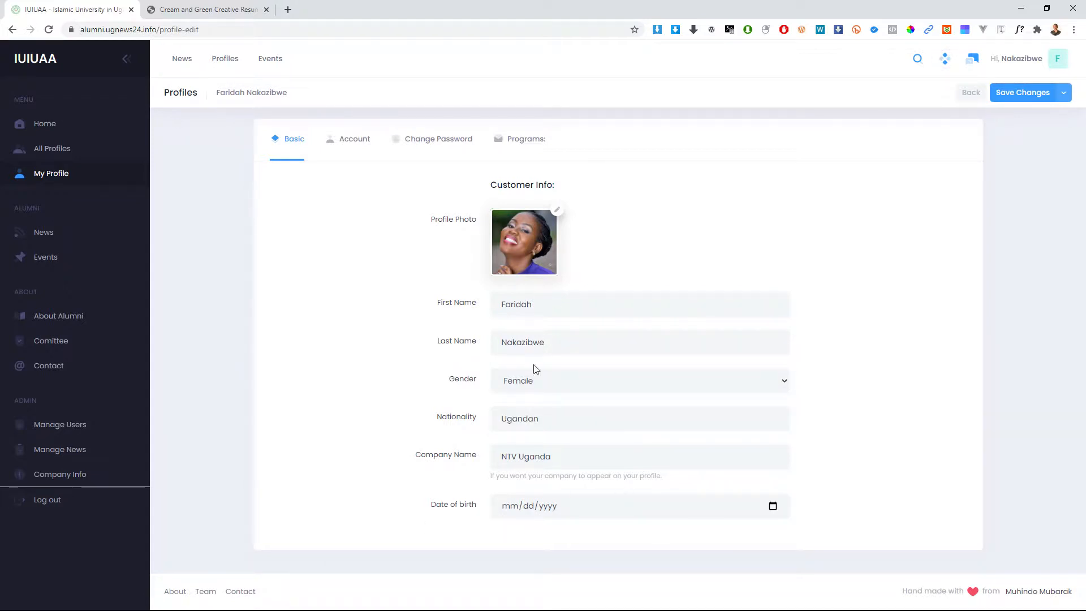
{"action": "left_click", "coordinate": [558, 213]}
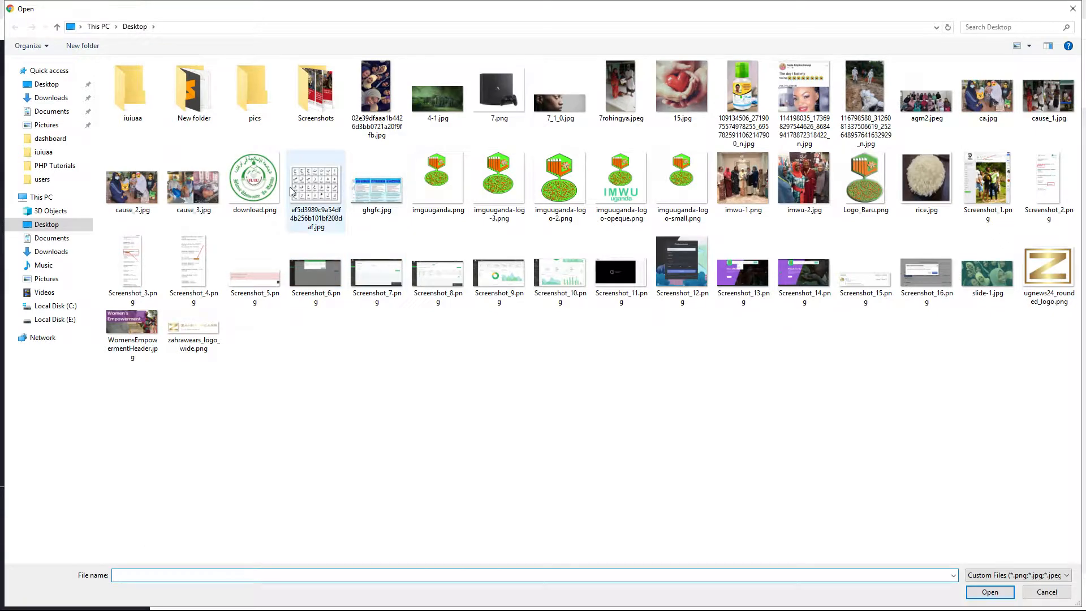
{"action": "double_click", "coordinate": [742, 283]}
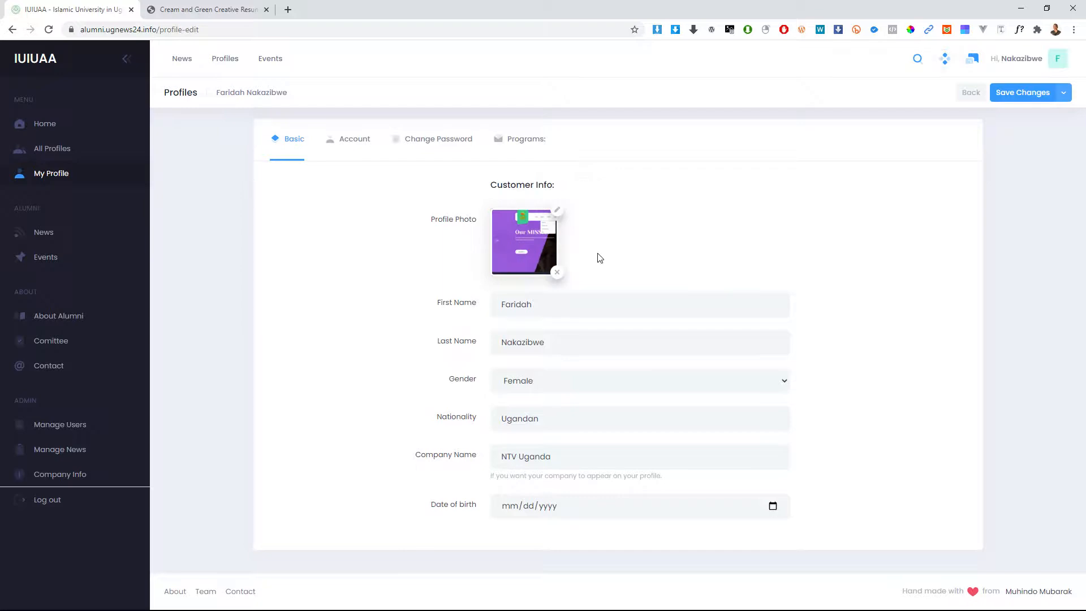
{"action": "left_click", "coordinate": [1064, 92]}
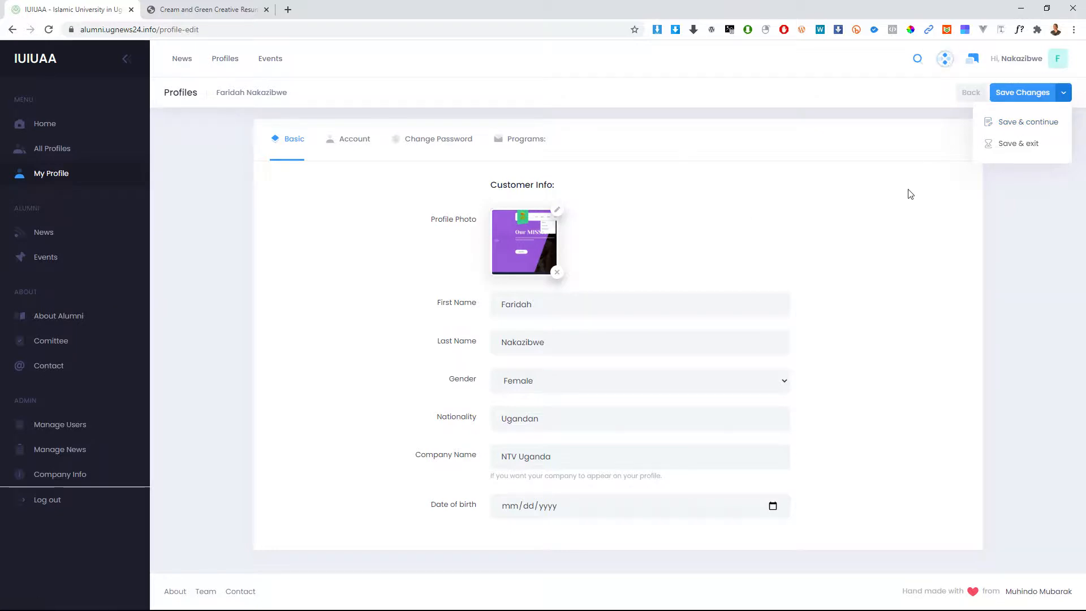
{"action": "left_click", "coordinate": [778, 200]}
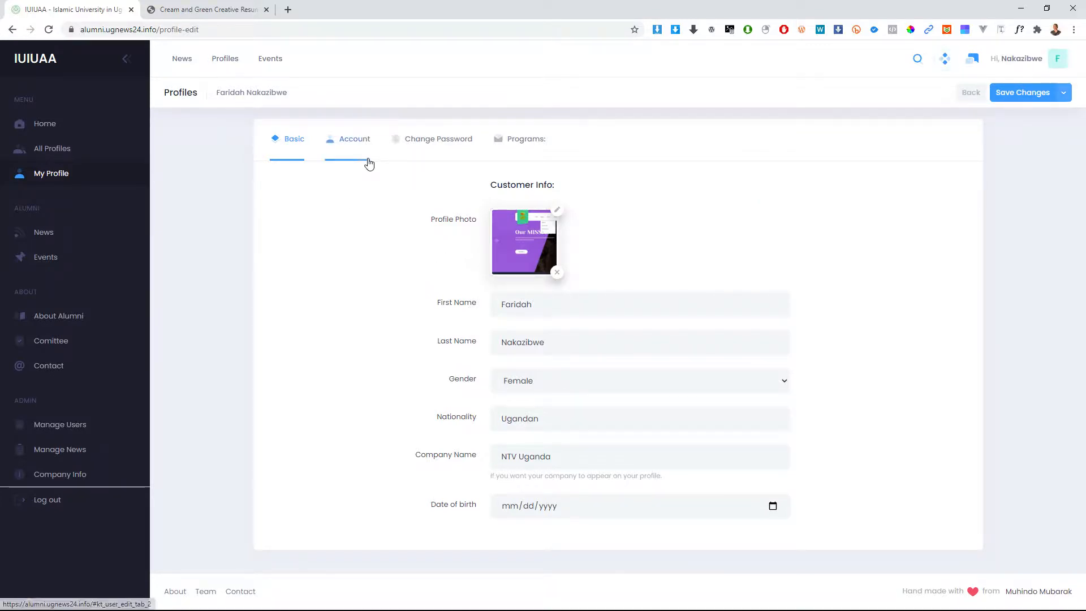
Step: Review the Account tab's Contact Phone field, then the Change Password and Programs tabs
{"action": "left_click", "coordinate": [352, 147]}
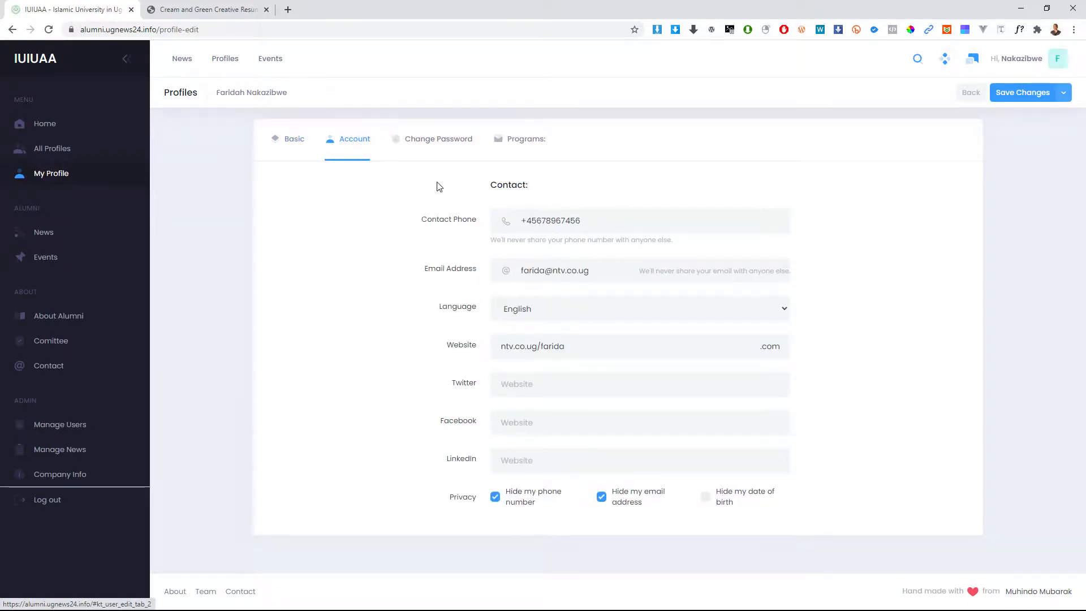
{"action": "left_click", "coordinate": [300, 140]}
{"action": "left_click", "coordinate": [343, 144]}
{"action": "left_click", "coordinate": [555, 221]}
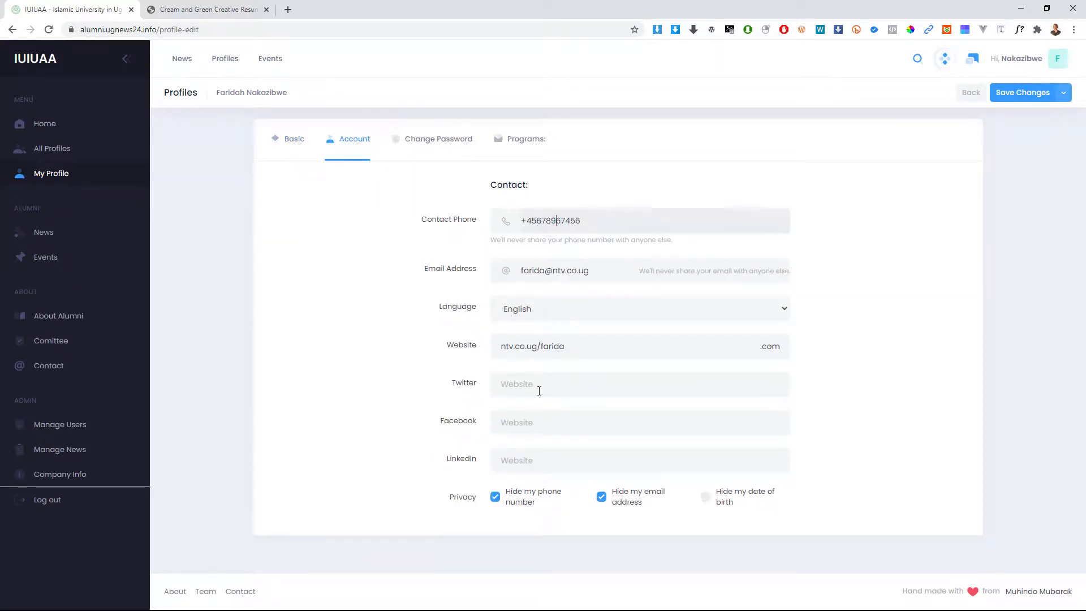
{"action": "left_click", "coordinate": [418, 144]}
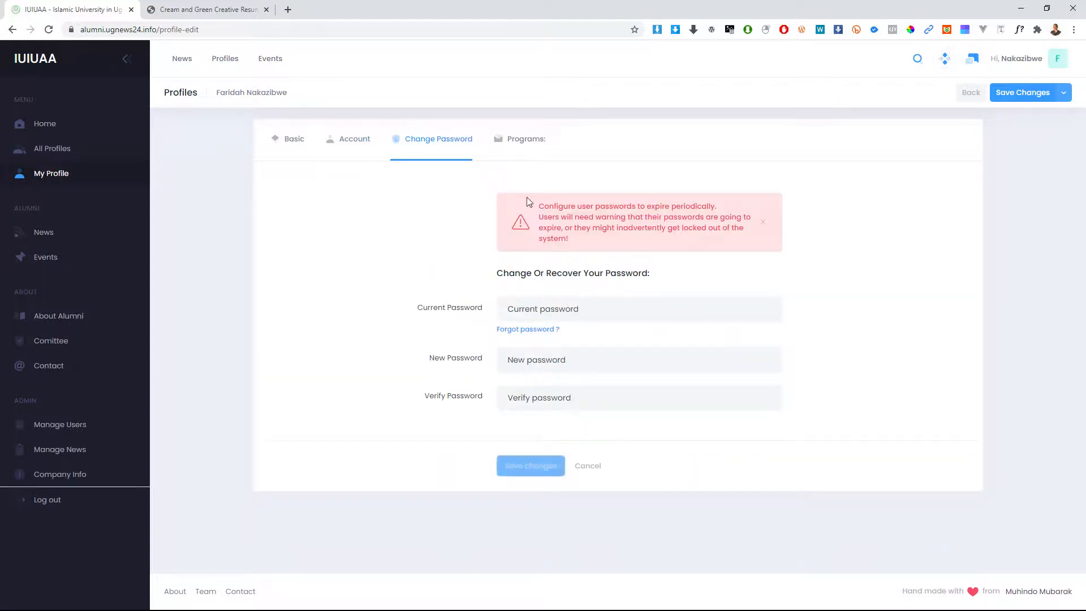
{"action": "left_click", "coordinate": [525, 139]}
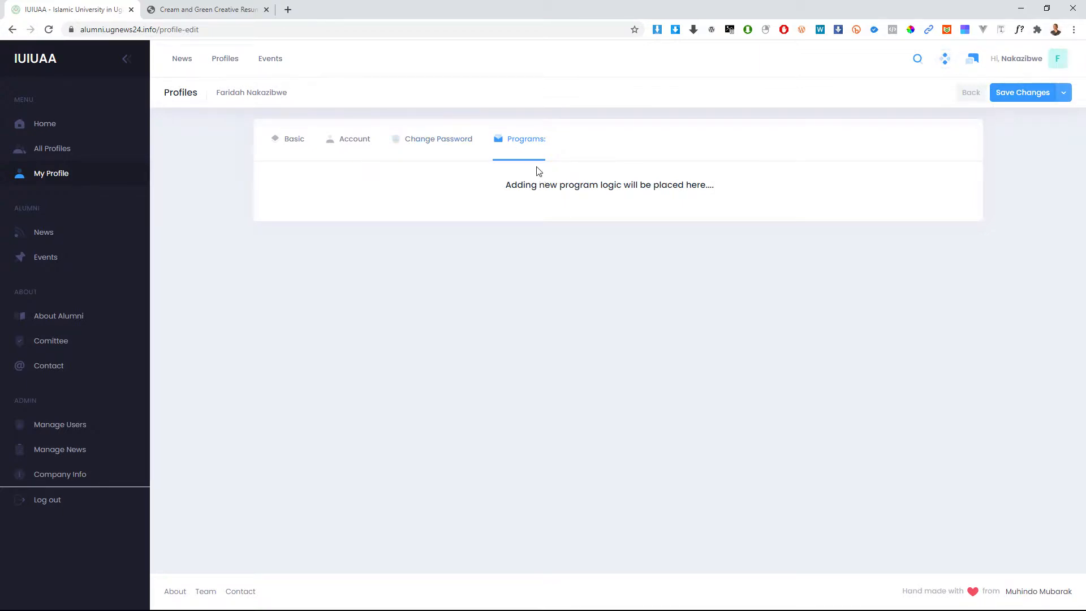
Step: Cycle through the Basic, Account, Change Password and Programs tabs, then return to the dashboard via the IUIUAA logo
{"action": "left_click", "coordinate": [439, 142]}
{"action": "left_click", "coordinate": [347, 144]}
{"action": "left_click", "coordinate": [301, 150]}
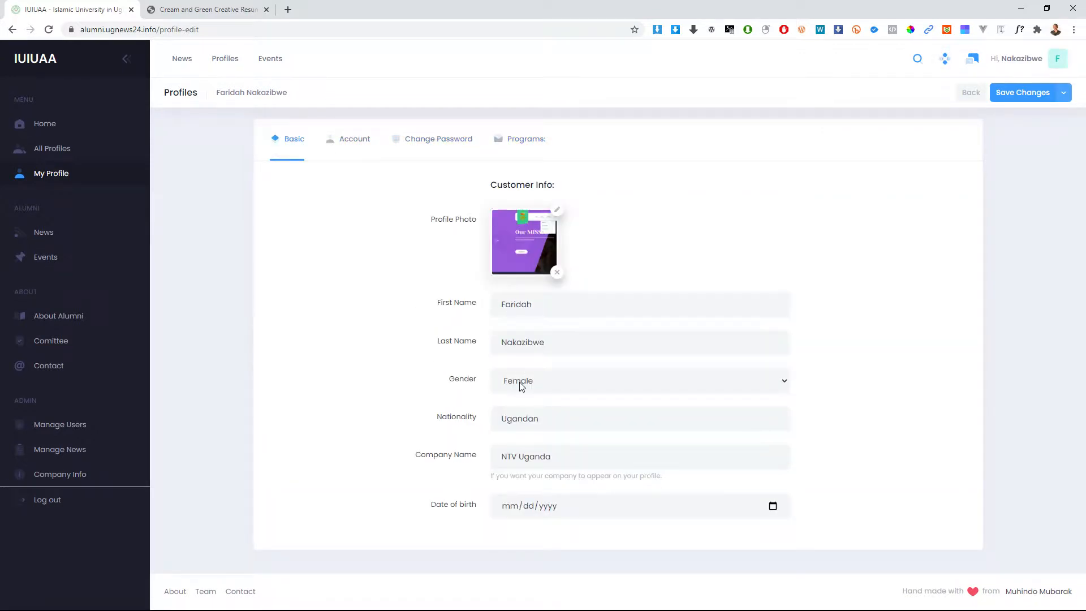
{"action": "left_click", "coordinate": [349, 144]}
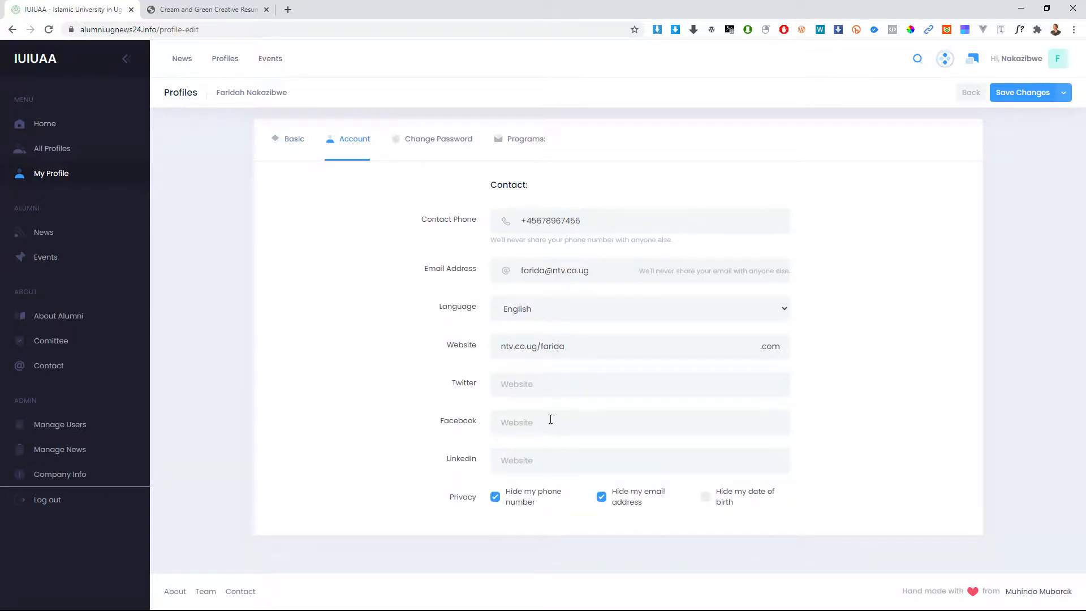
{"action": "left_click", "coordinate": [441, 139]}
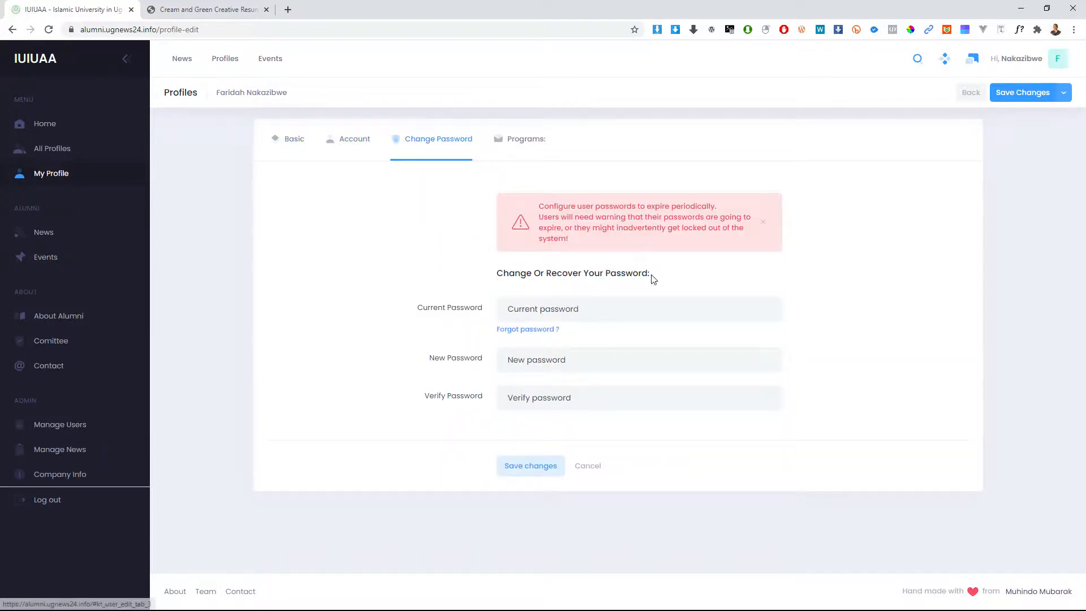
{"action": "left_click", "coordinate": [521, 143]}
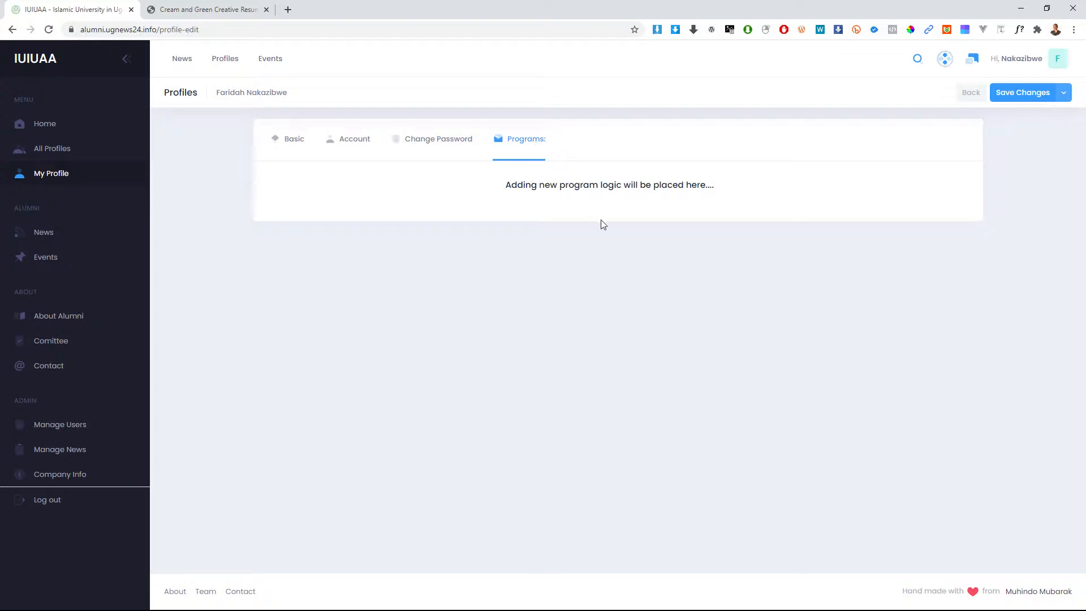
{"action": "left_click", "coordinate": [287, 144]}
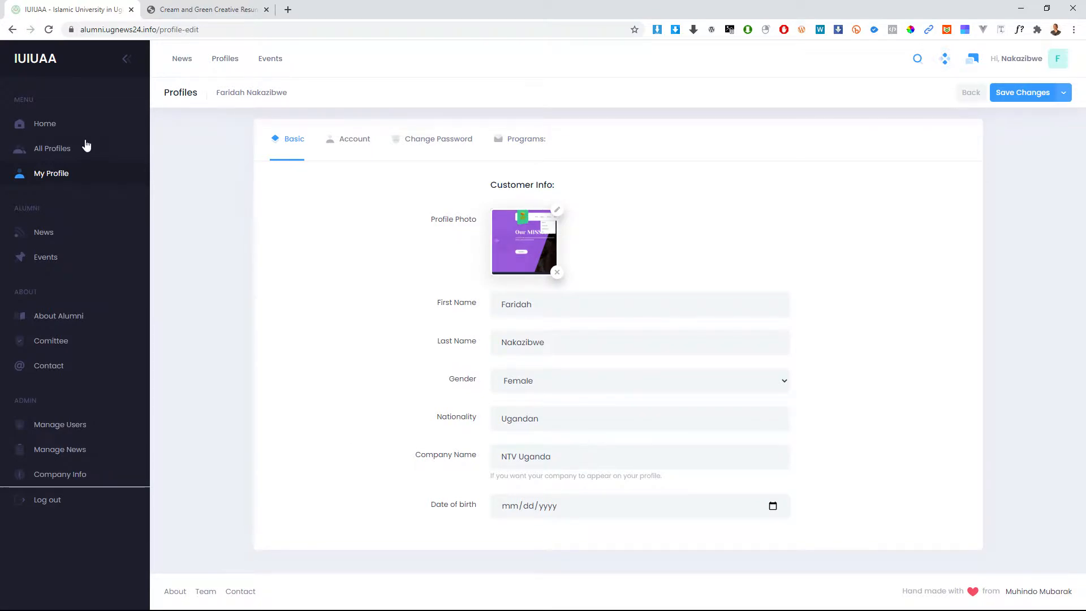
{"action": "left_click", "coordinate": [38, 72]}
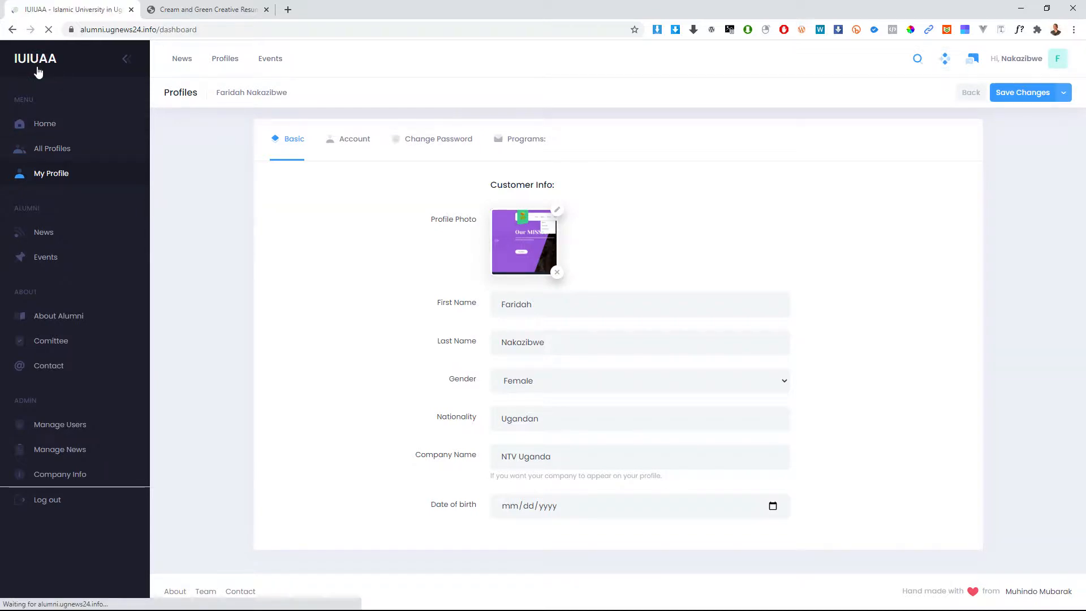
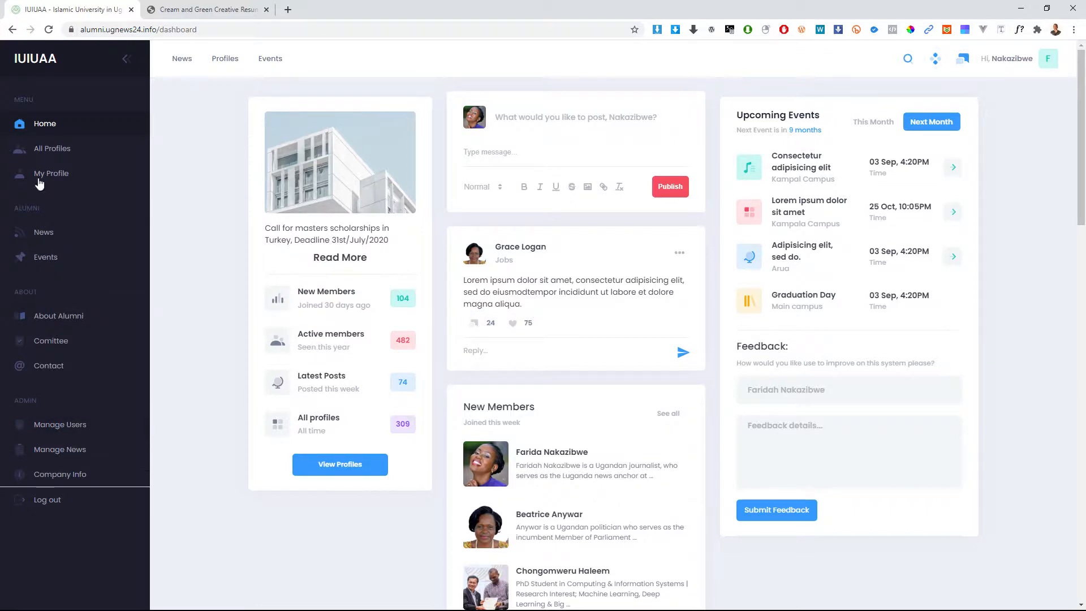
Step: Open the All Profiles listing of 450 alumni profile cards from the sidebar
{"action": "left_click", "coordinate": [50, 149]}
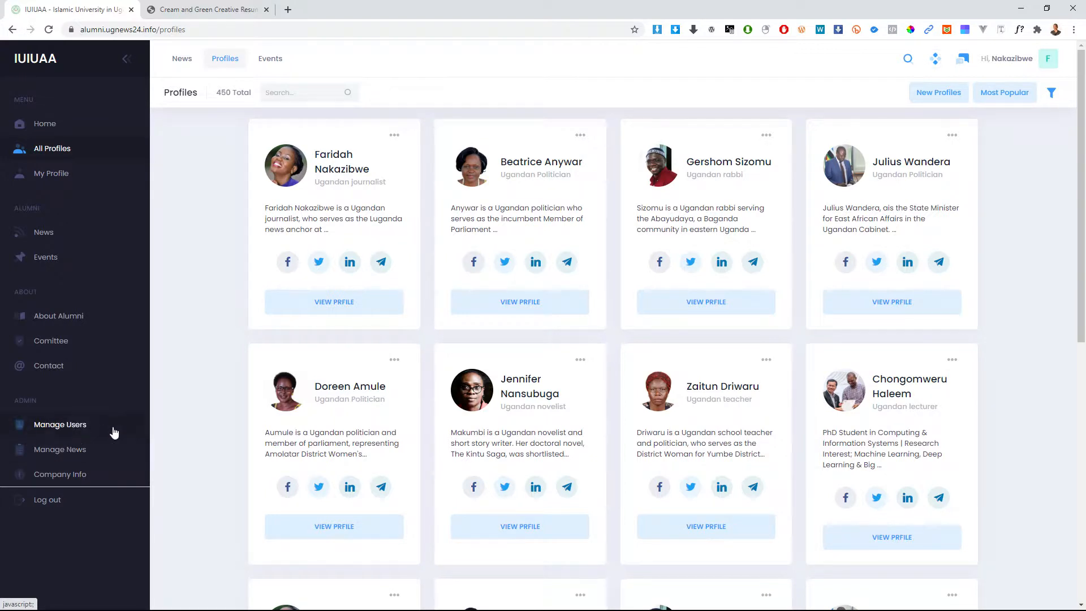
{"action": "left_click", "coordinate": [58, 425]}
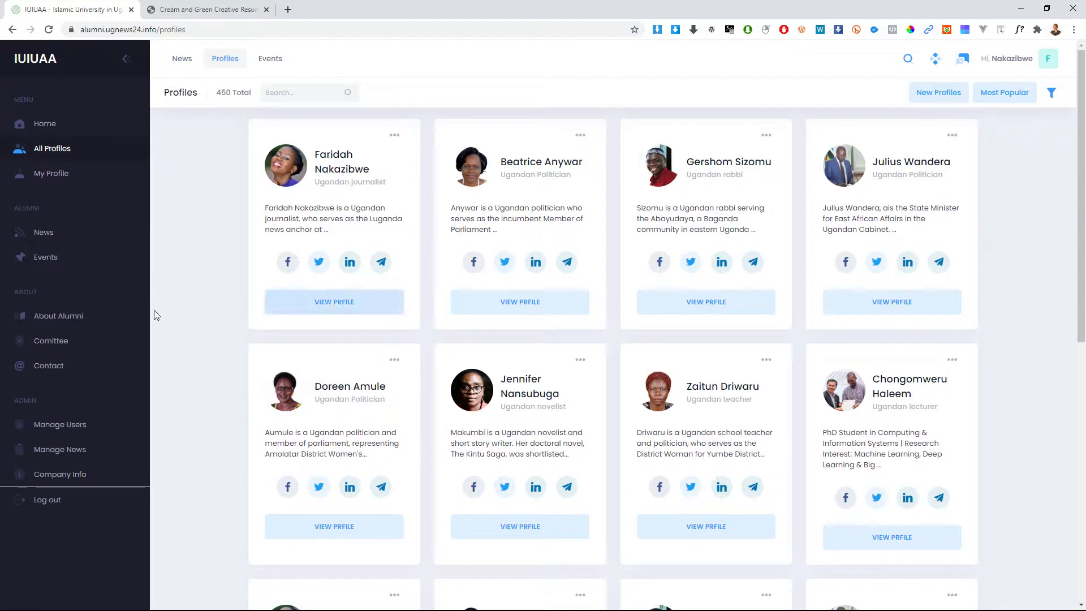
Step: Open About Alumni and scroll through its Introduction, Membership, Constitution and Demographics sections, then back up
{"action": "left_click", "coordinate": [55, 319]}
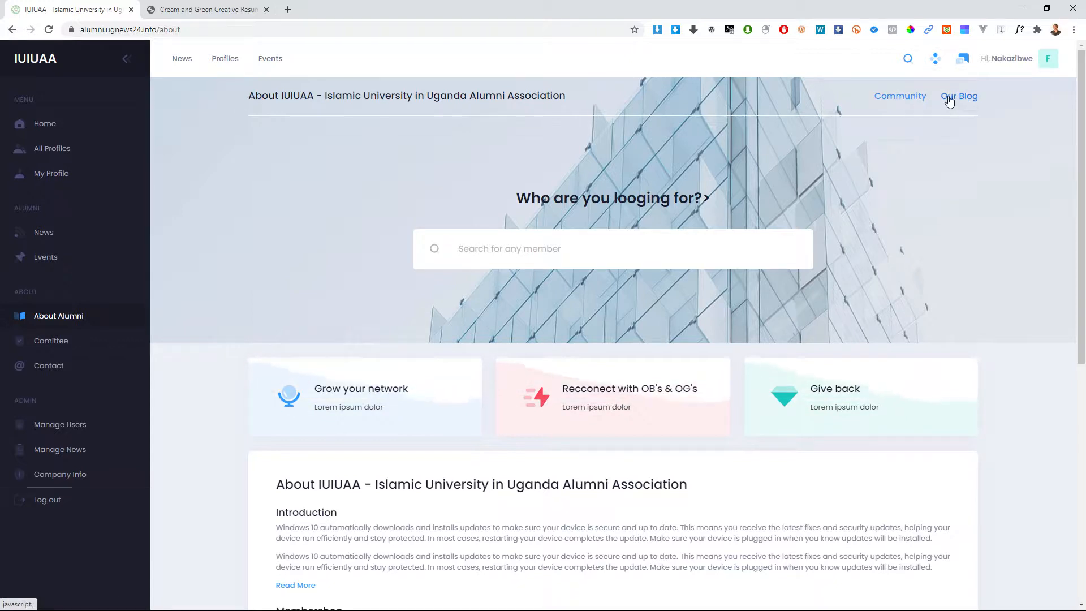
{"action": "left_click", "coordinate": [480, 251]}
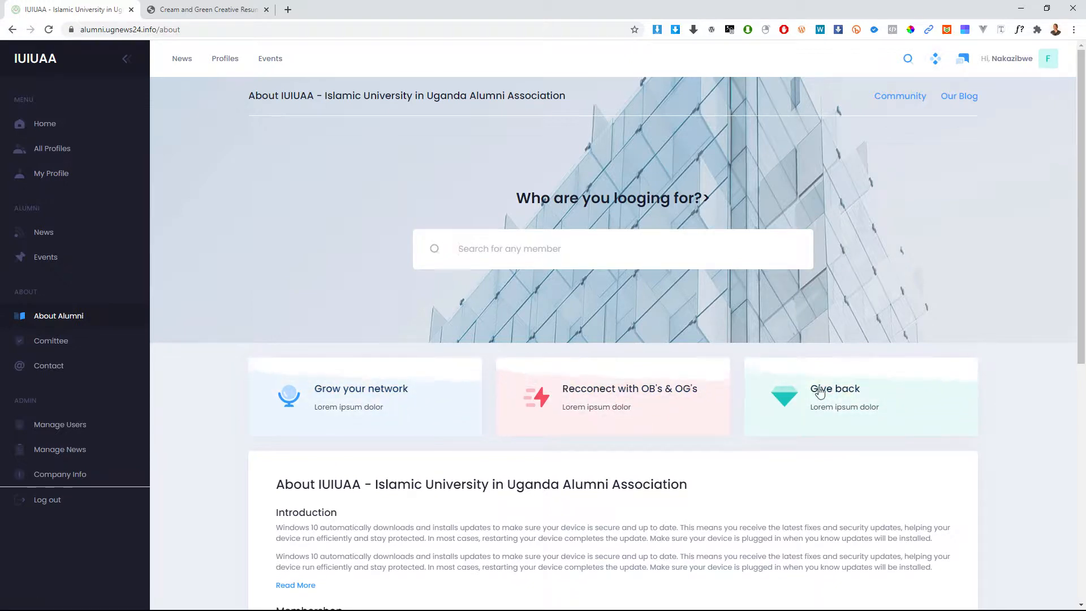
{"action": "scroll", "coordinate": [684, 425], "scroll_direction": "down", "scroll_amount": 5}
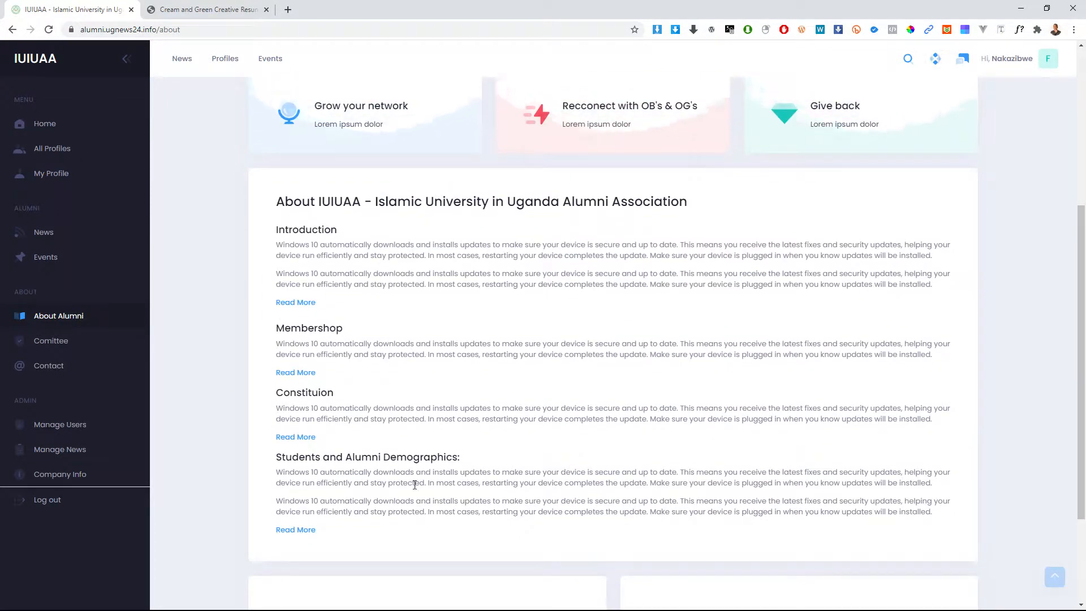
{"action": "scroll", "coordinate": [460, 390], "scroll_direction": "down", "scroll_amount": 1}
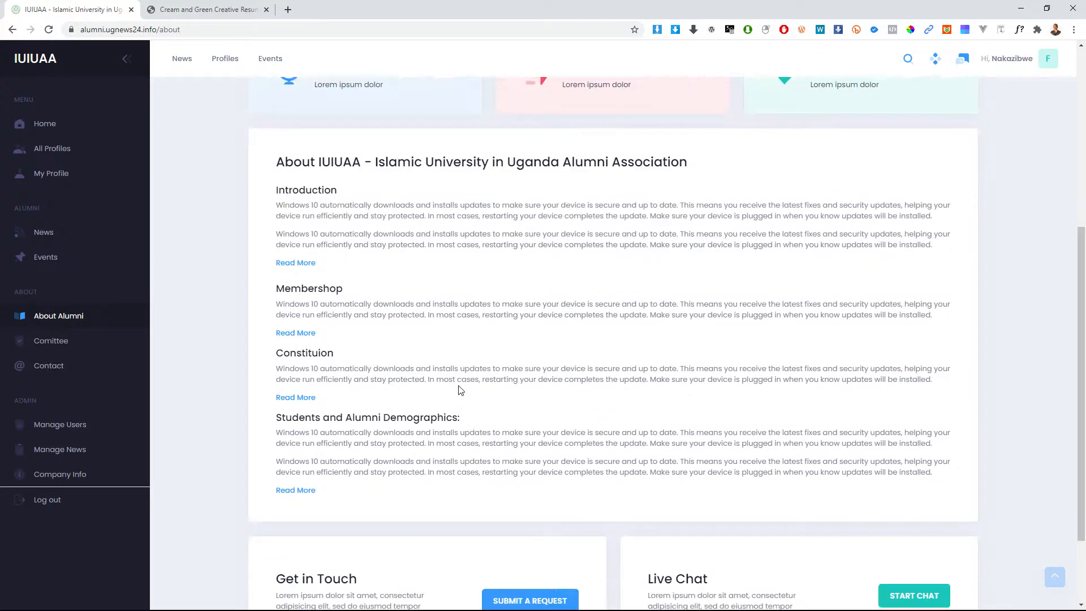
{"action": "scroll", "coordinate": [460, 390], "scroll_direction": "down", "scroll_amount": 2}
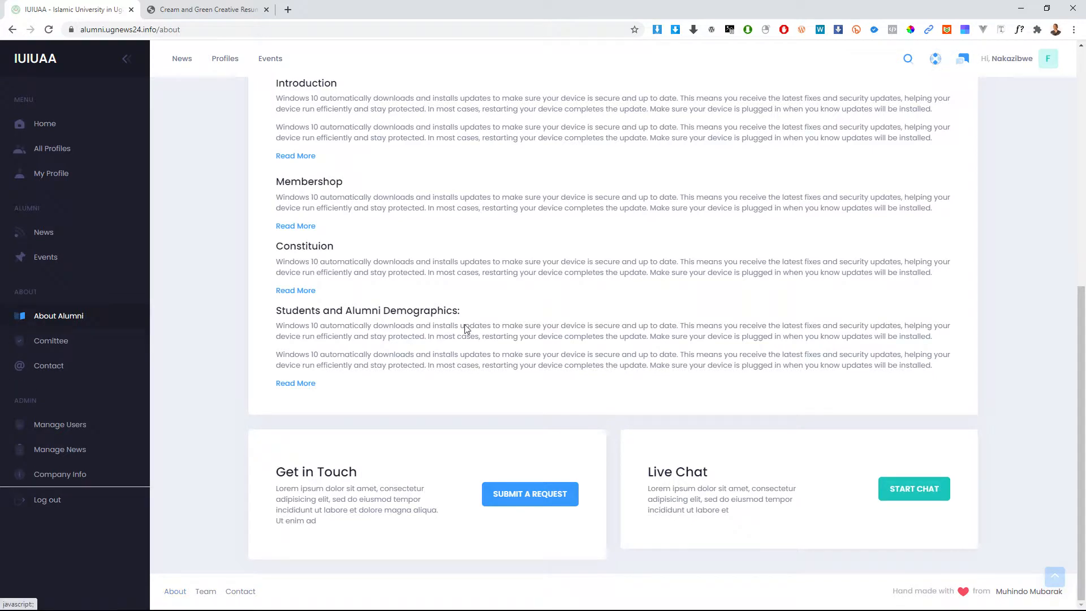
{"action": "scroll", "coordinate": [464, 324], "scroll_direction": "up", "scroll_amount": 4}
{"action": "scroll", "coordinate": [444, 317], "scroll_direction": "up", "scroll_amount": 4}
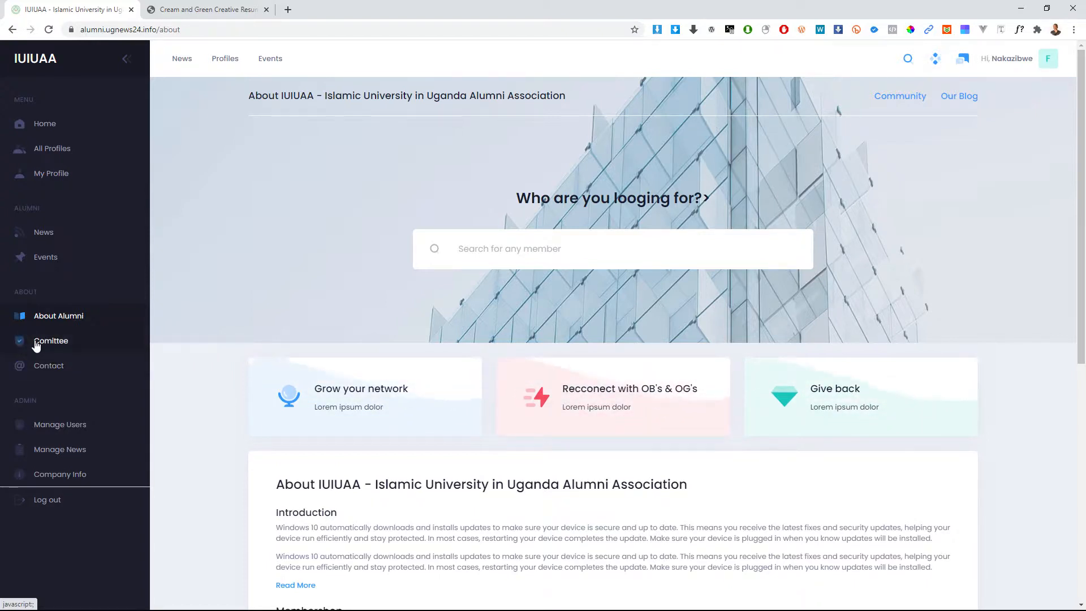
Step: Return to the home dashboard with its statistics, post feed and events via the IUIUAA logo
{"action": "left_click", "coordinate": [42, 65]}
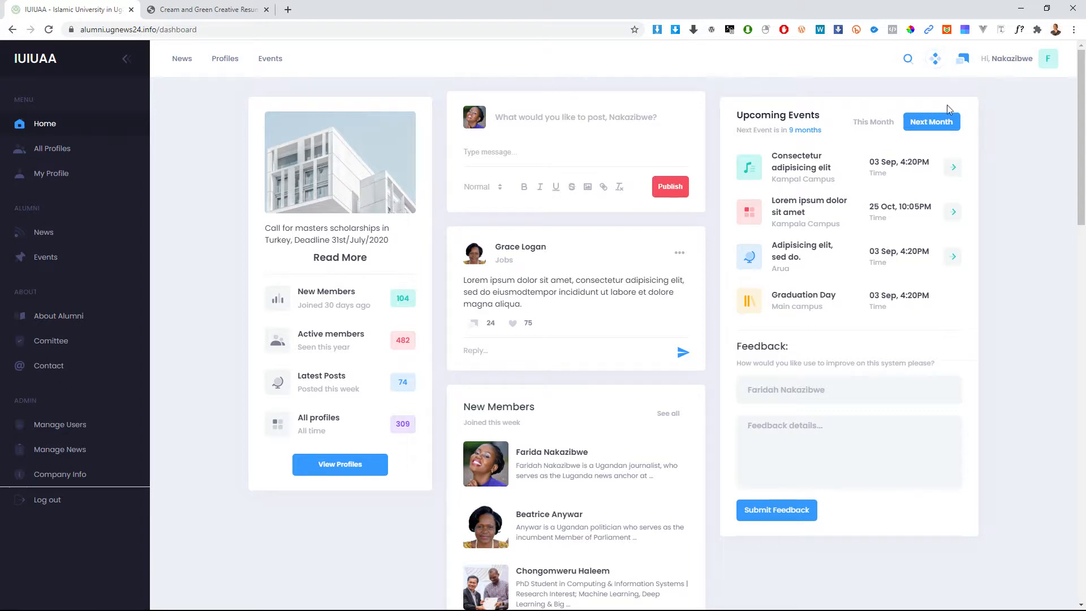
Step: Open and close the My Profile panel, then show the 450-card Profiles listing
{"action": "left_click", "coordinate": [1018, 60]}
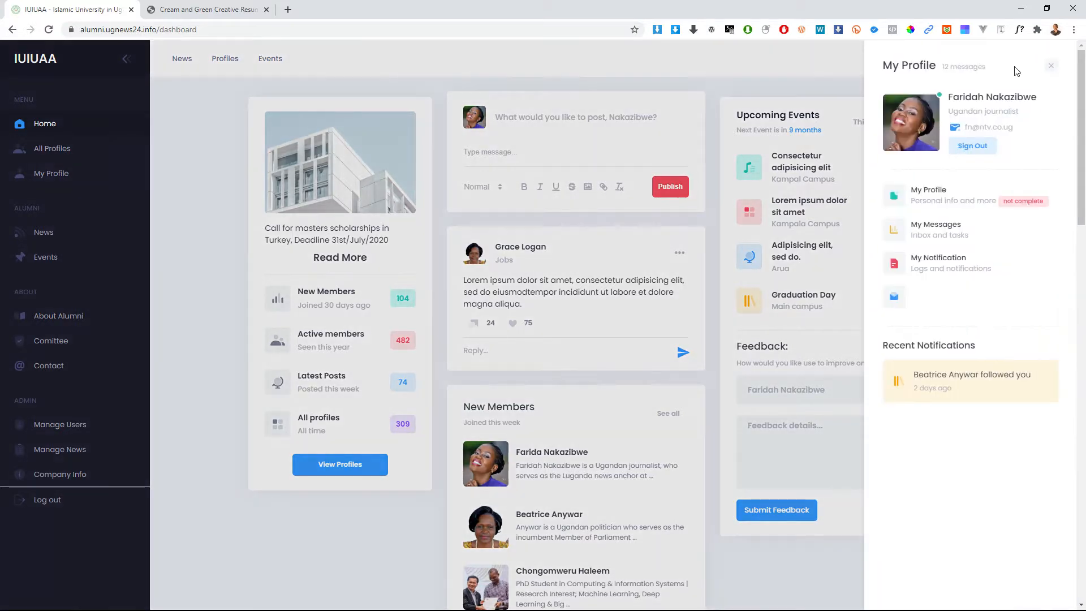
{"action": "left_click", "coordinate": [1051, 67]}
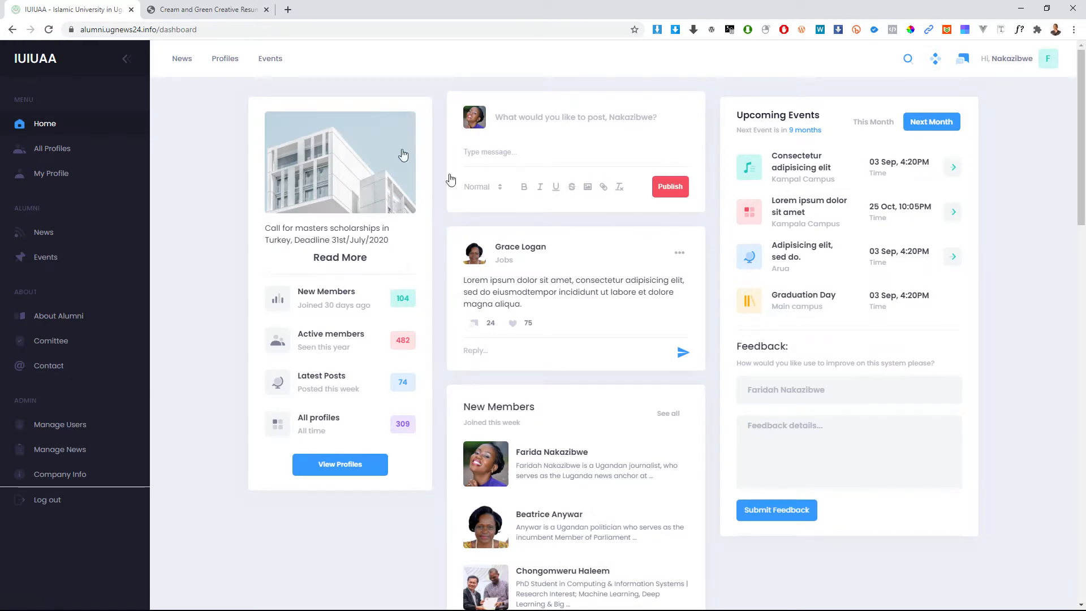
{"action": "left_click", "coordinate": [224, 58]}
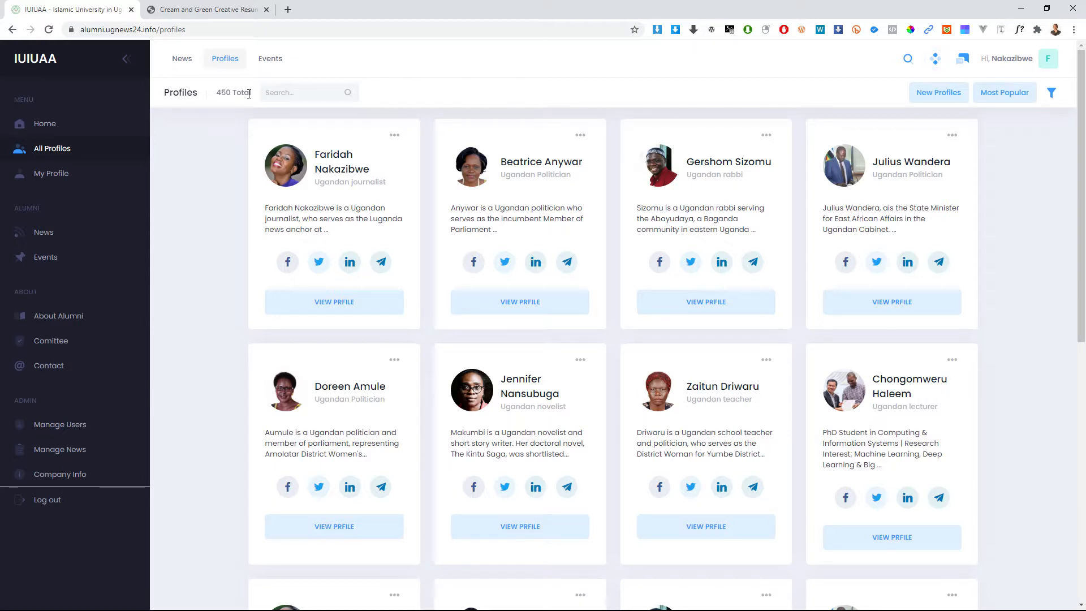
Step: Leave the profiles listing for the dashboard using the IUIUAA logo
{"action": "left_click", "coordinate": [47, 61]}
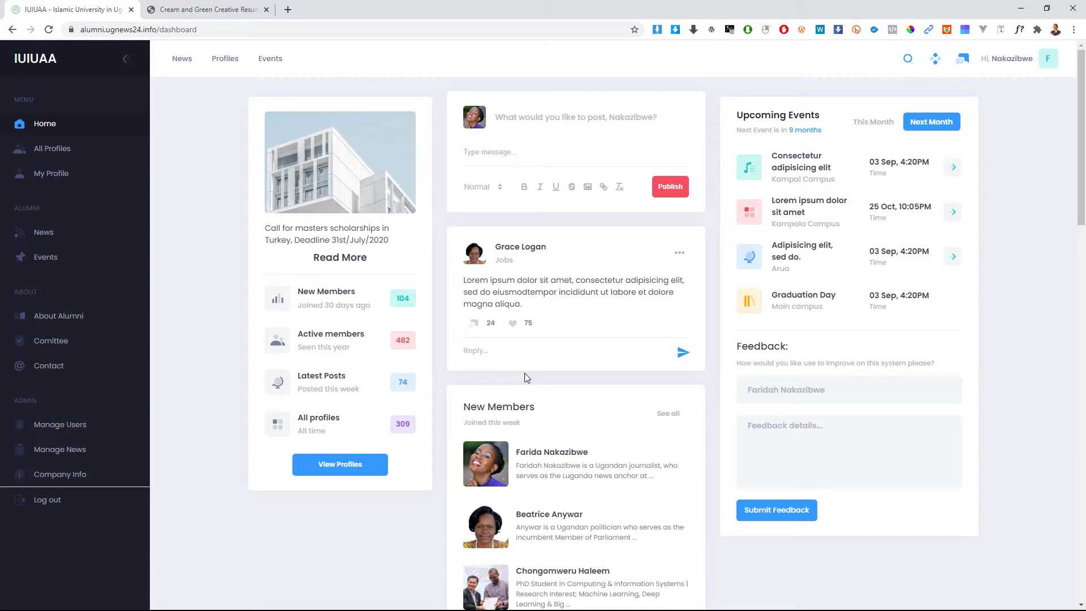
Step: Inspect the page in DevTools, emulating the dashboard on a Galaxy S5 at 360×640
{"action": "right_click", "coordinate": [525, 377]}
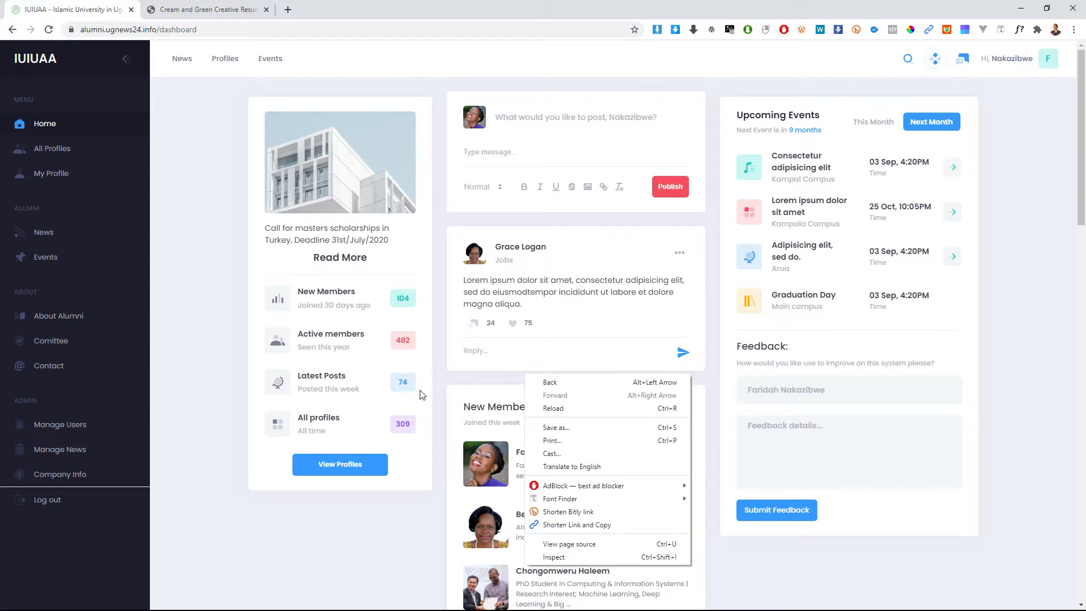
{"action": "left_click", "coordinate": [442, 276]}
{"action": "right_click", "coordinate": [440, 272]}
{"action": "left_click", "coordinate": [470, 455]}
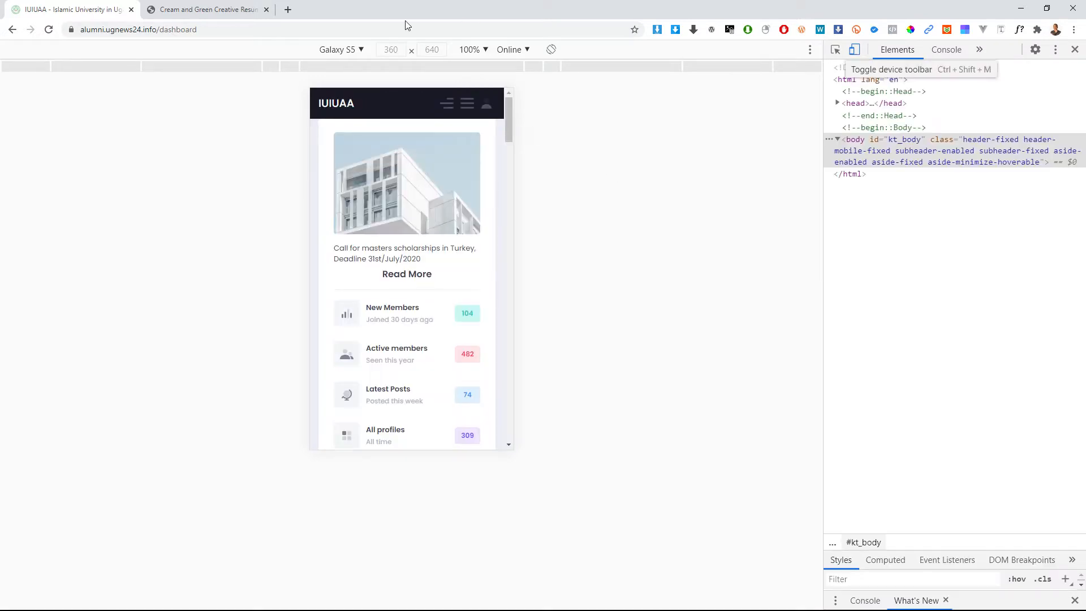
Step: Set the Galaxy S5 emulation zoom to 125%, leaving the device unchanged
{"action": "left_click", "coordinate": [345, 51]}
{"action": "left_click", "coordinate": [649, 158]}
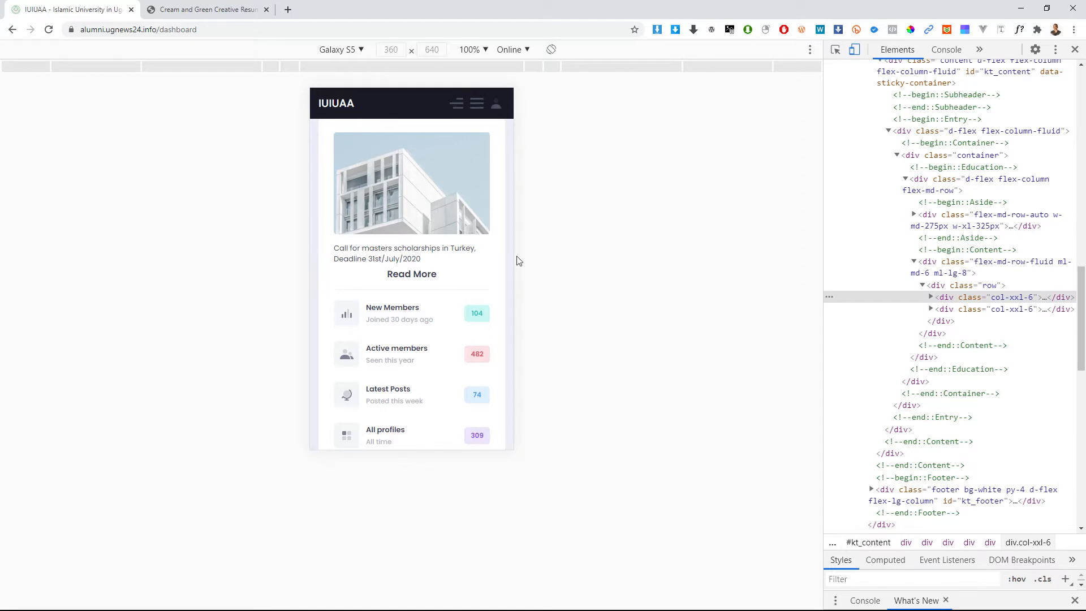
{"action": "left_click", "coordinate": [476, 55]}
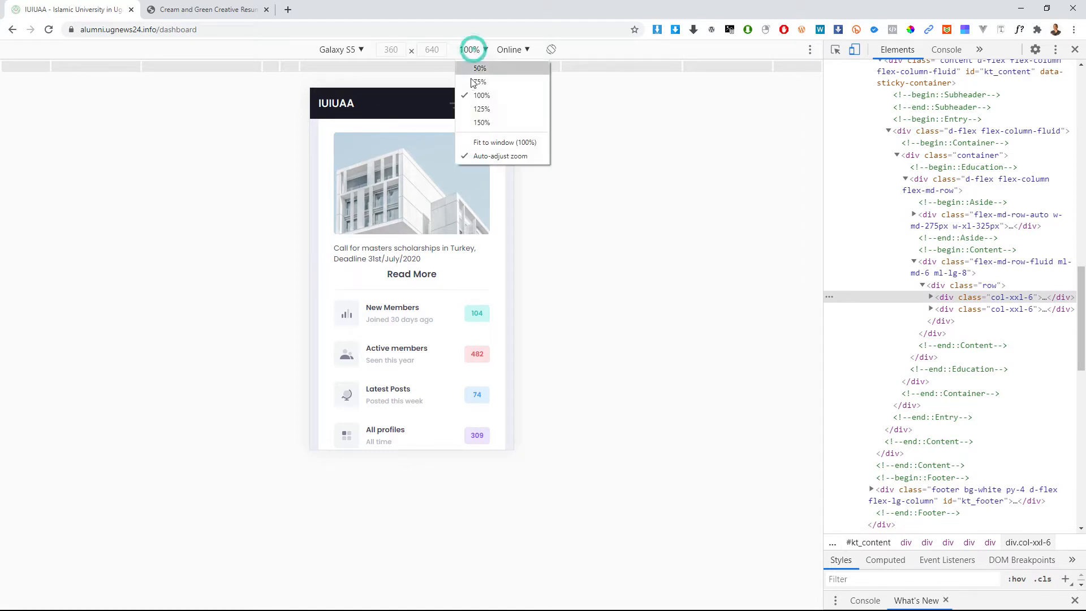
{"action": "left_click", "coordinate": [474, 108]}
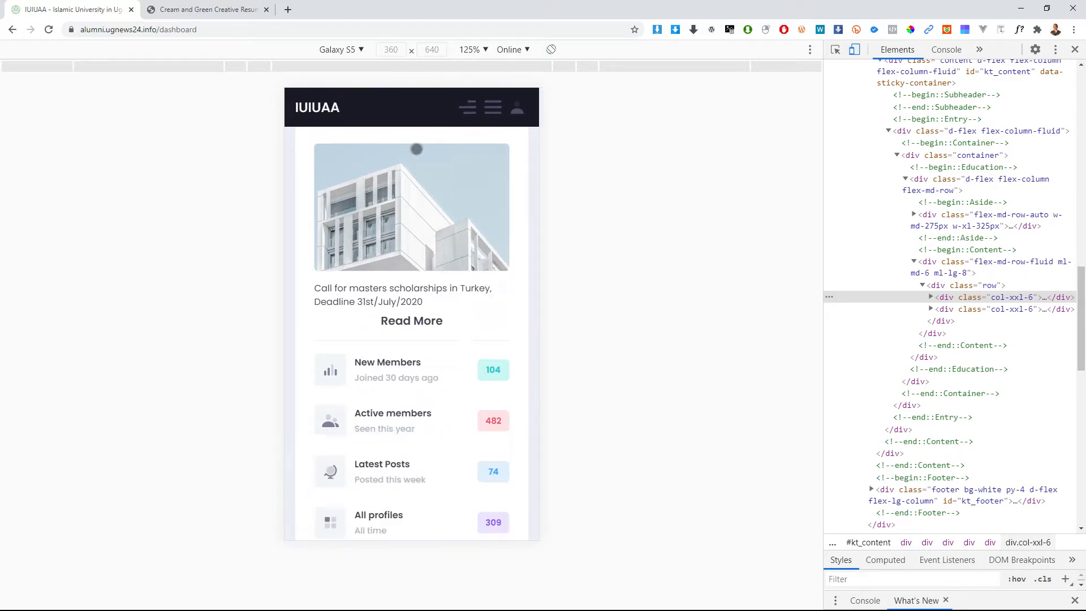
Step: Scroll through the one-column mobile dashboard: statistics, post composer, feed and new members
{"action": "left_click_drag", "start_coordinate": [430, 368], "coordinate": [447, 184]}
{"action": "scroll", "coordinate": [424, 335], "scroll_direction": "down", "scroll_amount": 5}
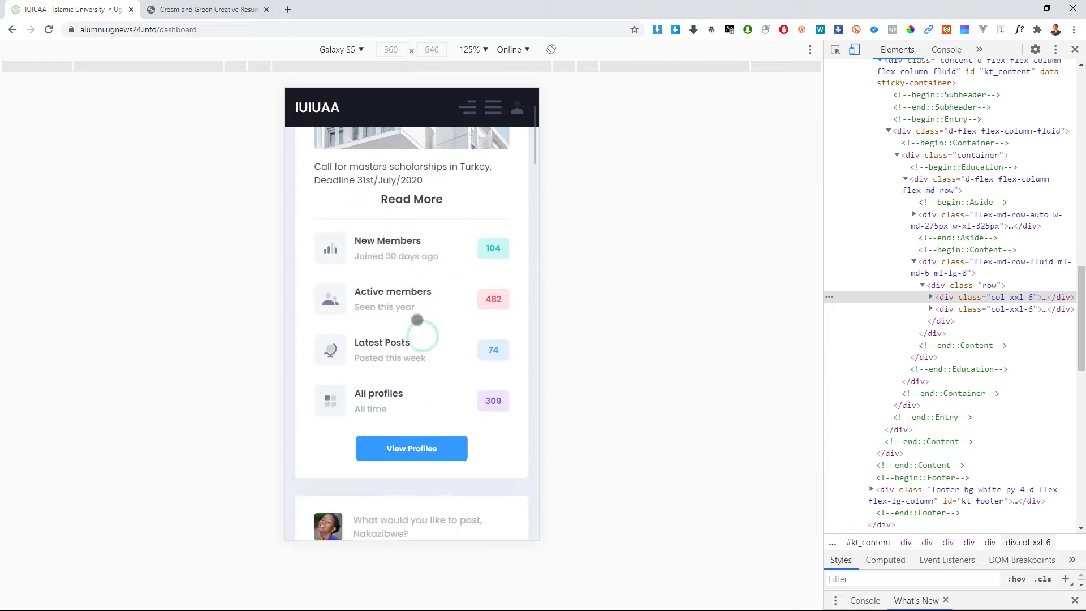
{"action": "scroll", "coordinate": [413, 399], "scroll_direction": "down", "scroll_amount": 10}
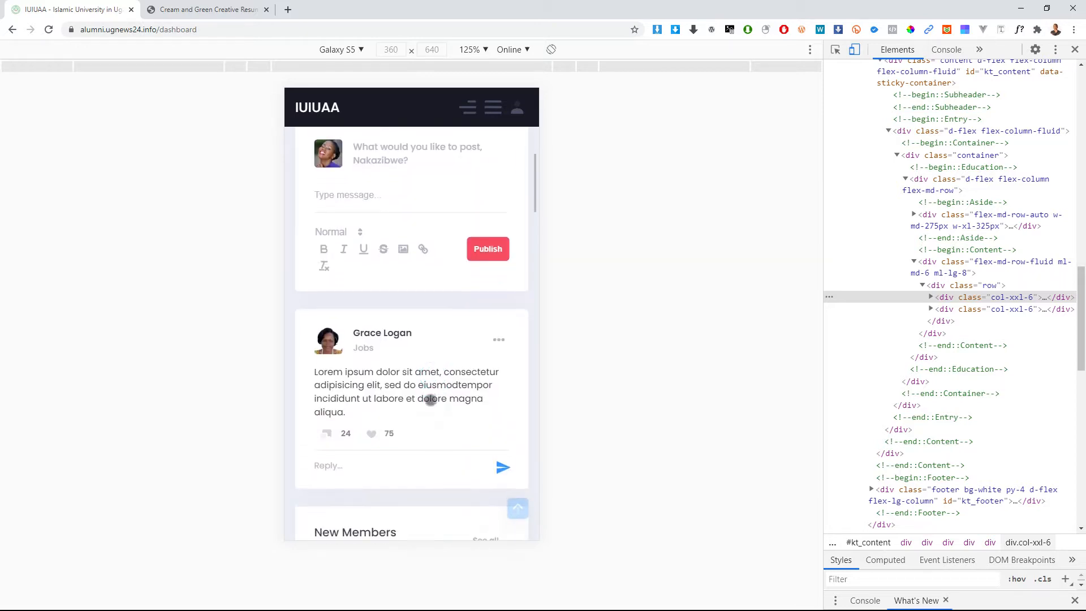
{"action": "scroll", "coordinate": [431, 388], "scroll_direction": "down", "scroll_amount": 6}
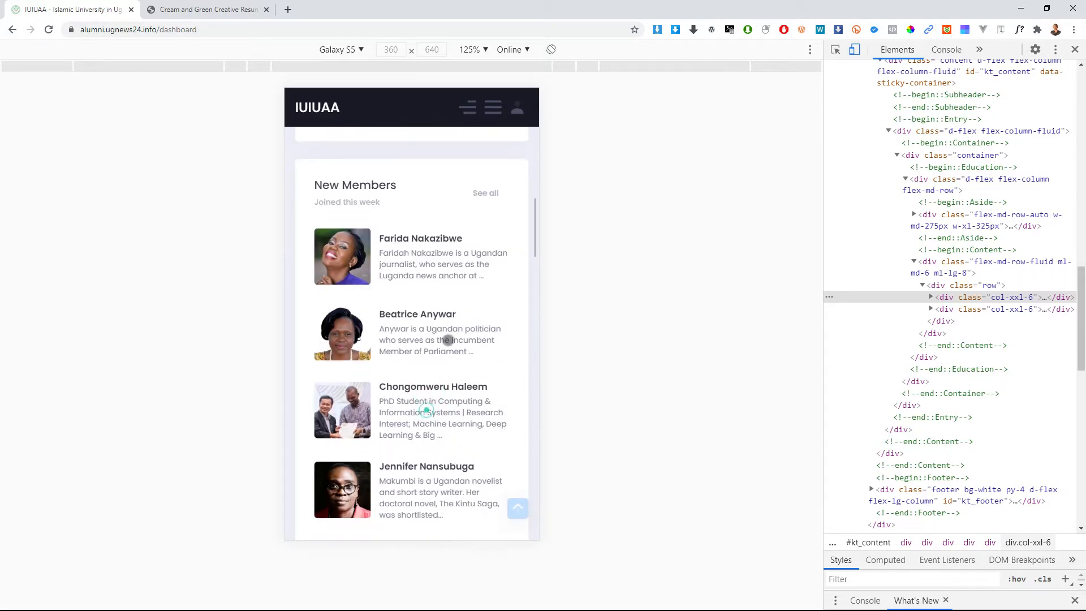
{"action": "left_click_drag", "start_coordinate": [449, 398], "coordinate": [473, 275]}
{"action": "left_click", "coordinate": [518, 508]}
Step: Switch the emulated device to Moto G4 and reload the dashboard
{"action": "left_click", "coordinate": [338, 50]}
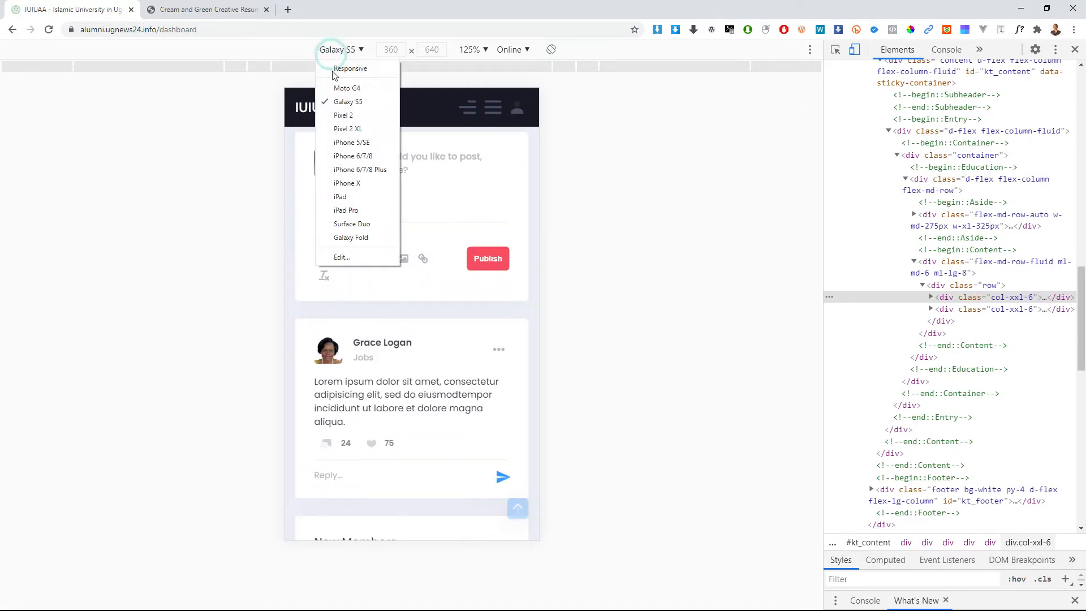
{"action": "left_click", "coordinate": [347, 88]}
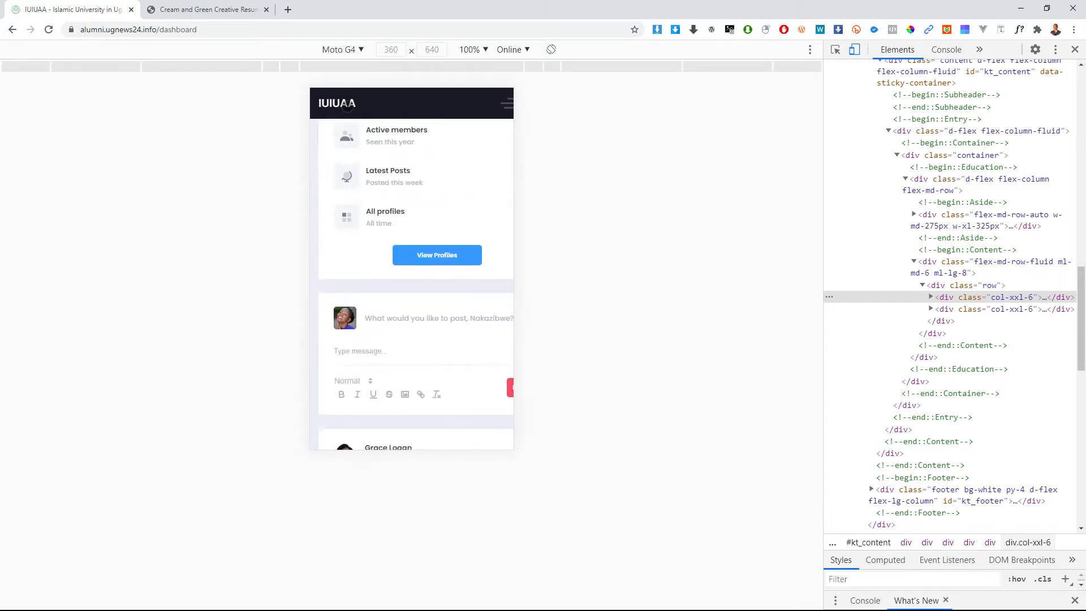
{"action": "left_click", "coordinate": [48, 30]}
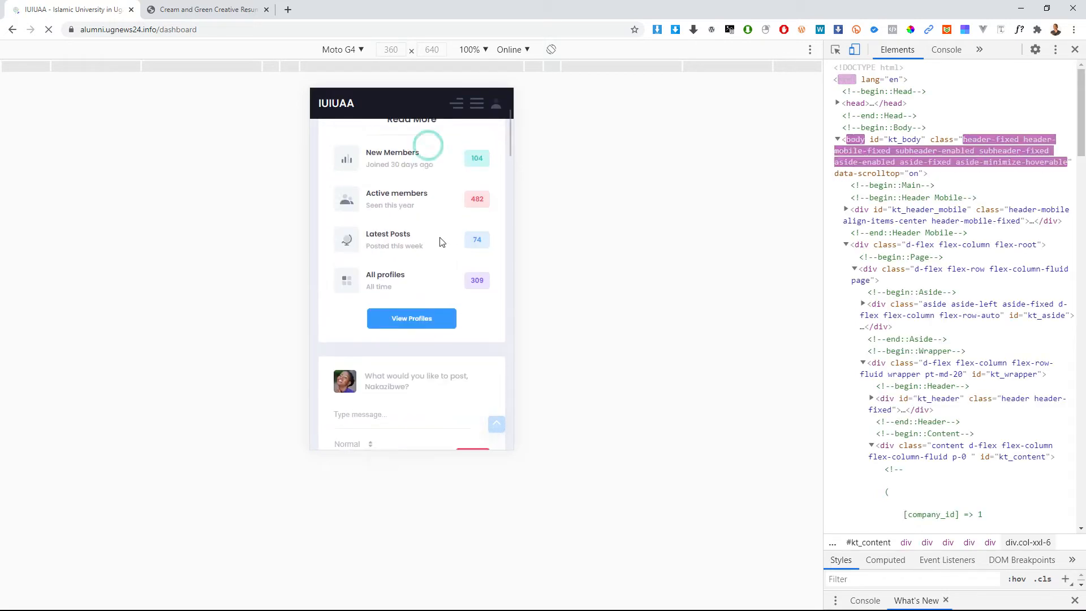
Step: Scroll the Moto G4 dashboard layout, then jump back to the top of the page
{"action": "scroll", "coordinate": [439, 363], "scroll_direction": "up", "scroll_amount": 1}
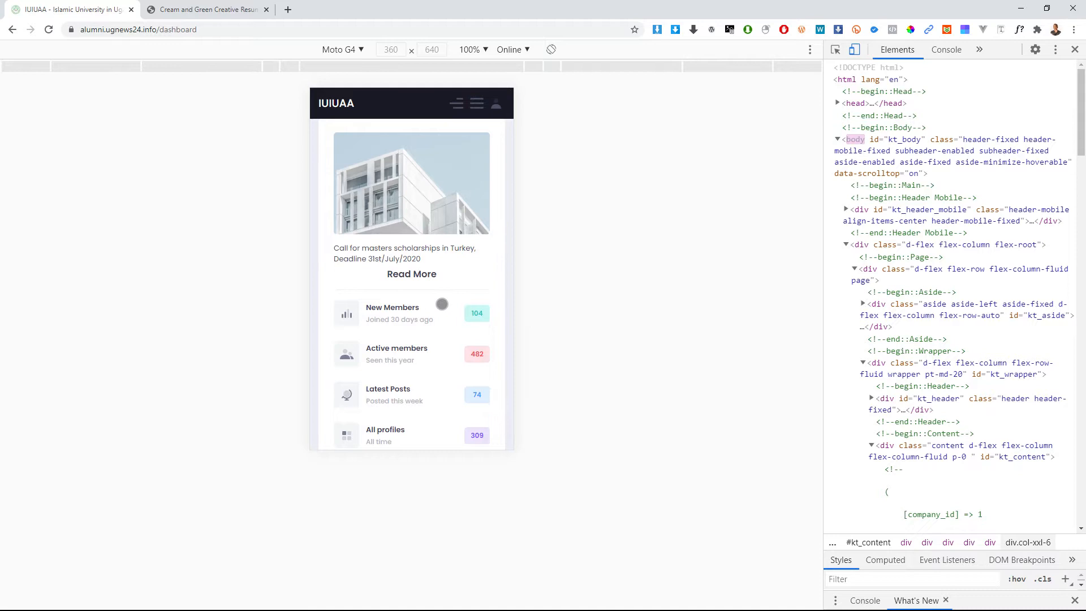
{"action": "scroll", "coordinate": [433, 318], "scroll_direction": "down", "scroll_amount": 4}
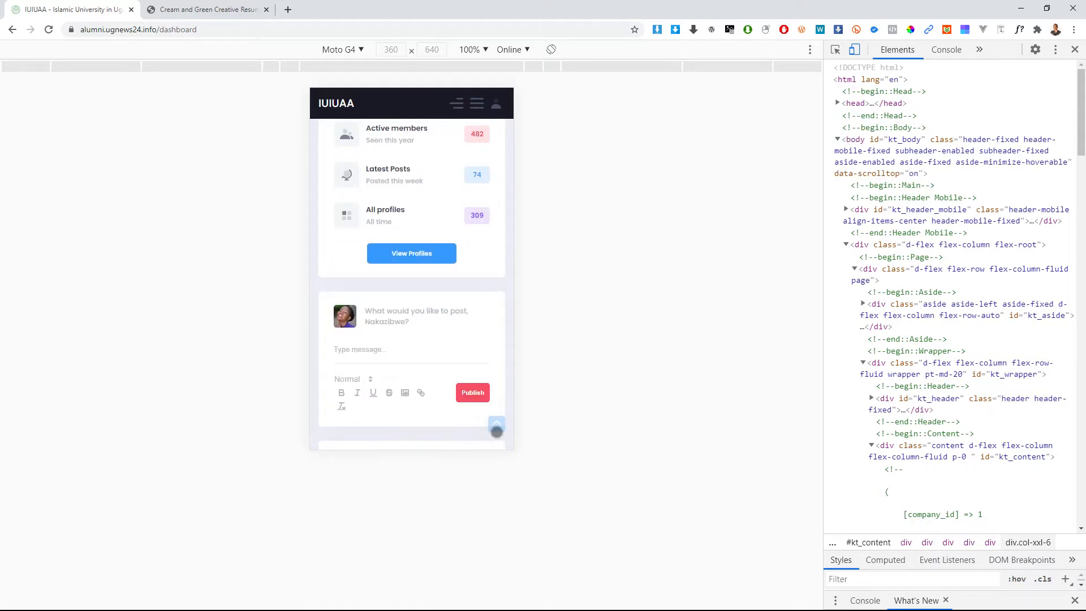
{"action": "scroll", "coordinate": [496, 430], "scroll_direction": "up", "scroll_amount": 2}
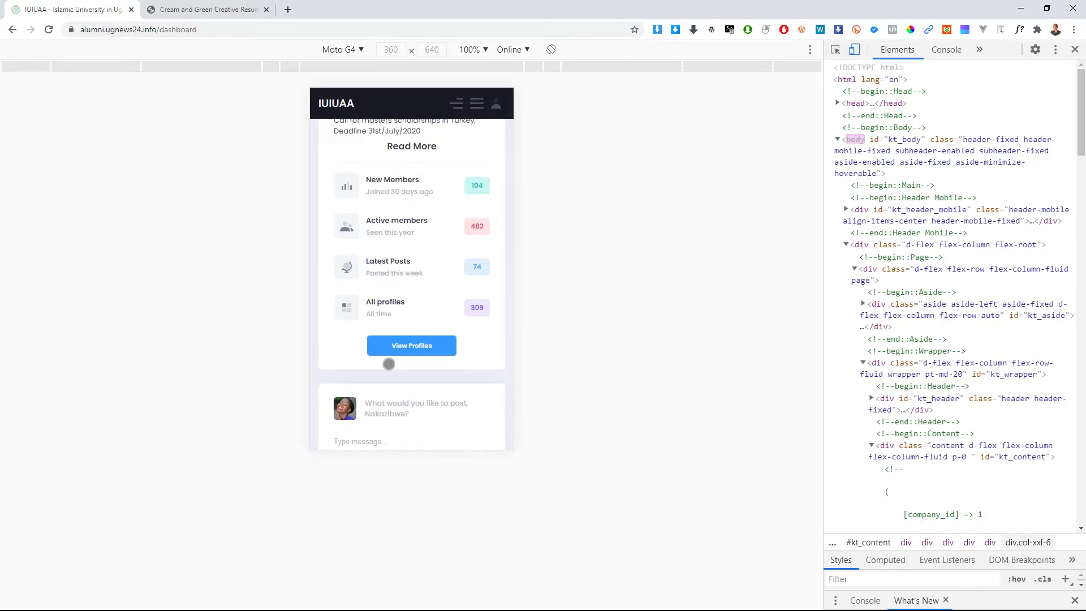
{"action": "scroll", "coordinate": [422, 345], "scroll_direction": "down", "scroll_amount": 5}
{"action": "scroll", "coordinate": [416, 318], "scroll_direction": "down", "scroll_amount": 8}
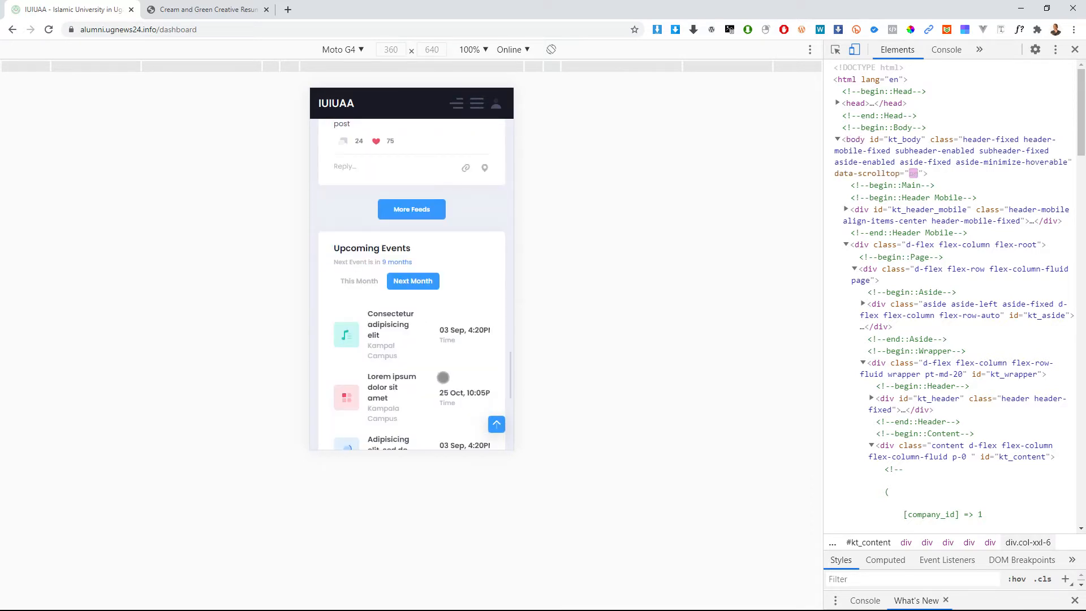
{"action": "left_click", "coordinate": [497, 425]}
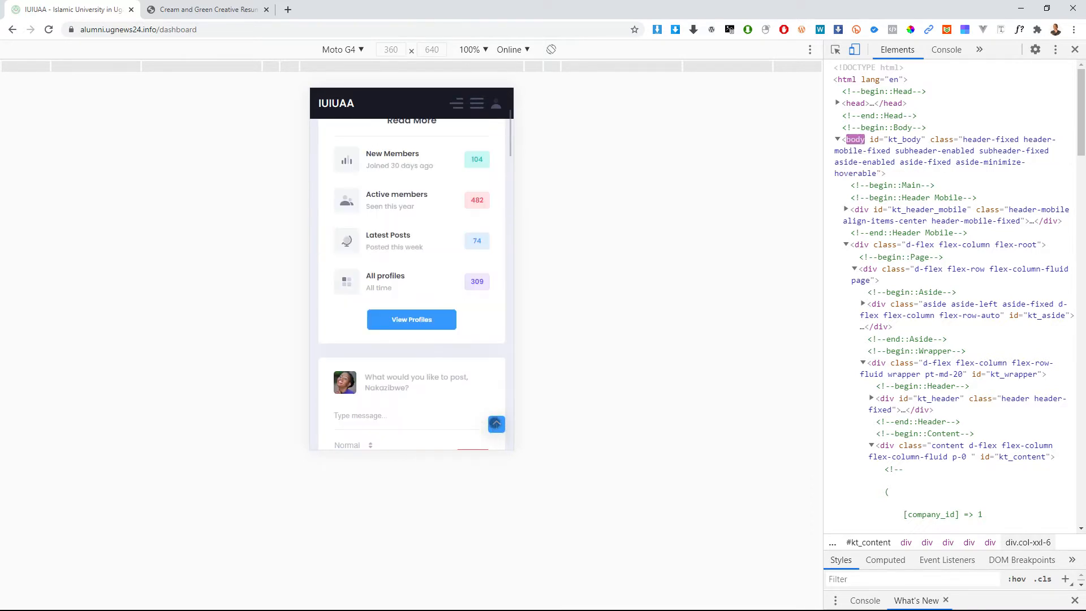
Step: Preview the dashboard as an iPhone 5/SE and scroll through its layout
{"action": "left_click", "coordinate": [339, 50]}
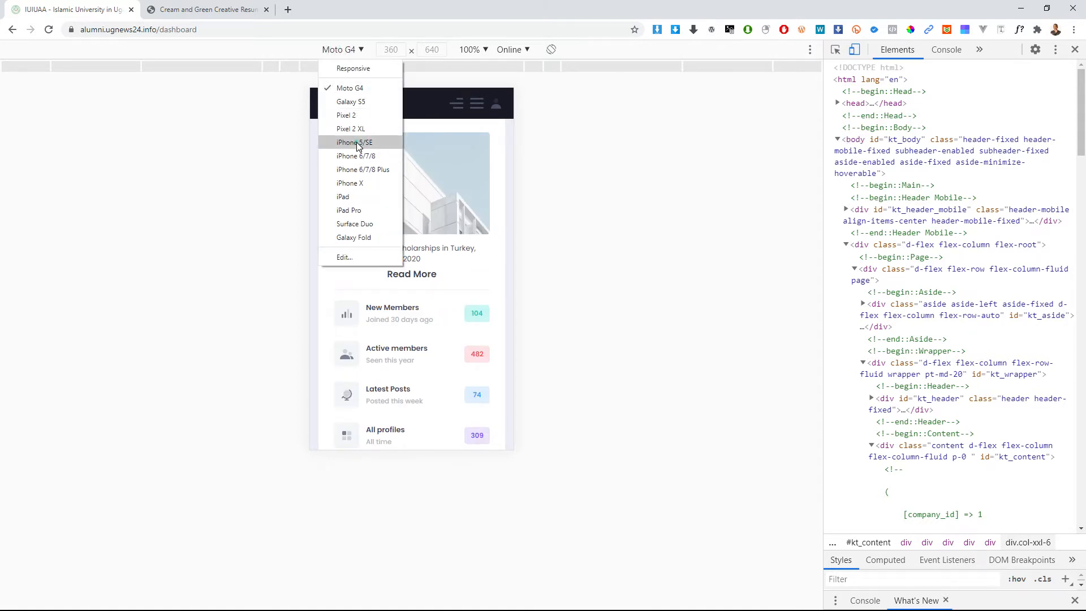
{"action": "left_click", "coordinate": [357, 144]}
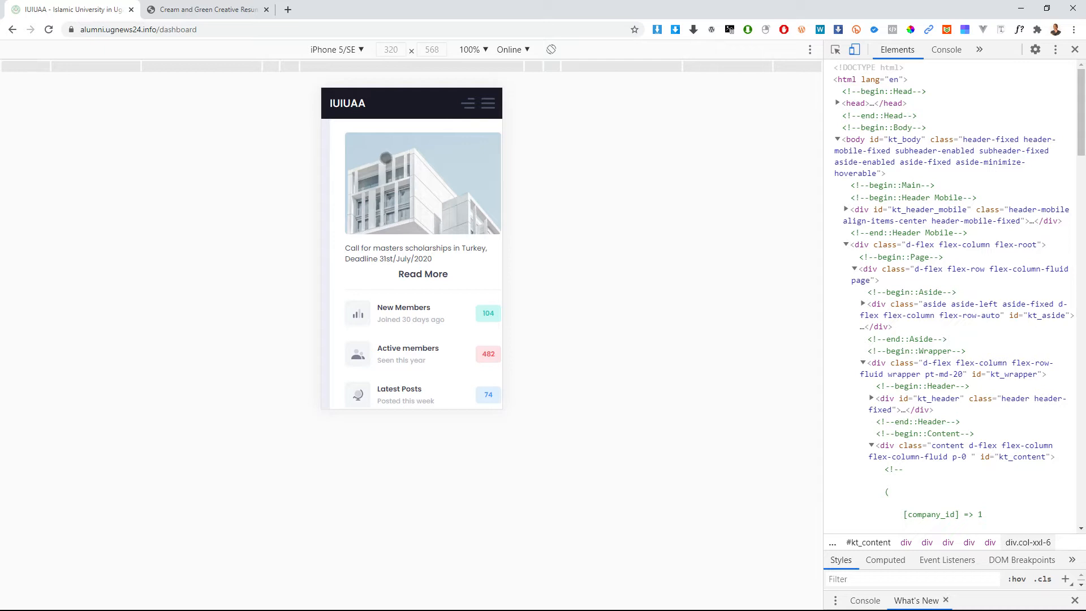
{"action": "scroll", "coordinate": [467, 338], "scroll_direction": "down", "scroll_amount": 4}
{"action": "scroll", "coordinate": [466, 337], "scroll_direction": "up", "scroll_amount": 4}
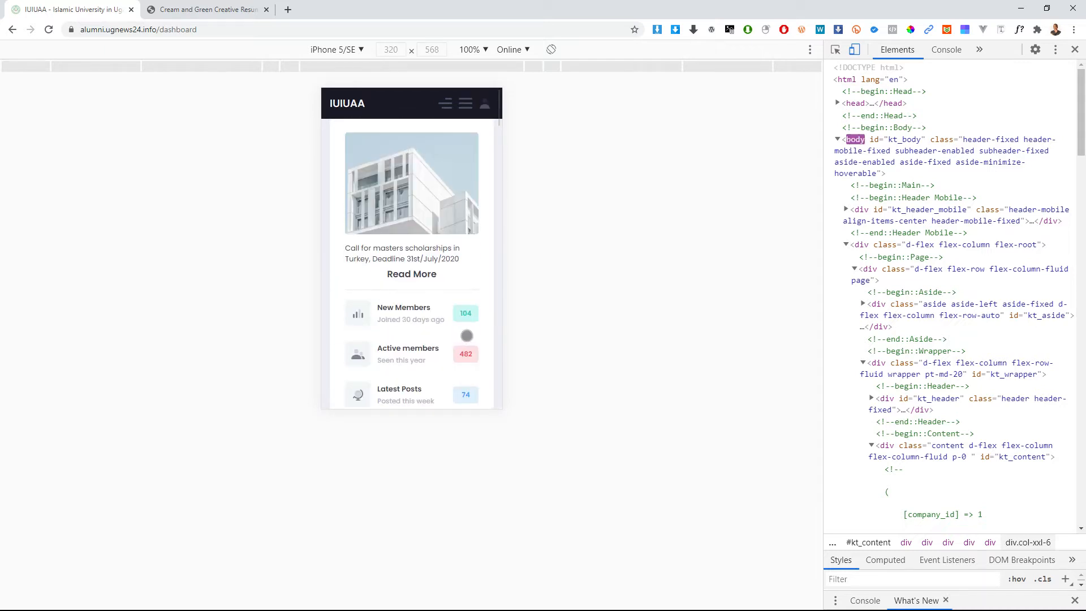
{"action": "scroll", "coordinate": [461, 308], "scroll_direction": "down", "scroll_amount": 2}
{"action": "scroll", "coordinate": [461, 308], "scroll_direction": "down", "scroll_amount": 4}
{"action": "scroll", "coordinate": [457, 308], "scroll_direction": "up", "scroll_amount": 3}
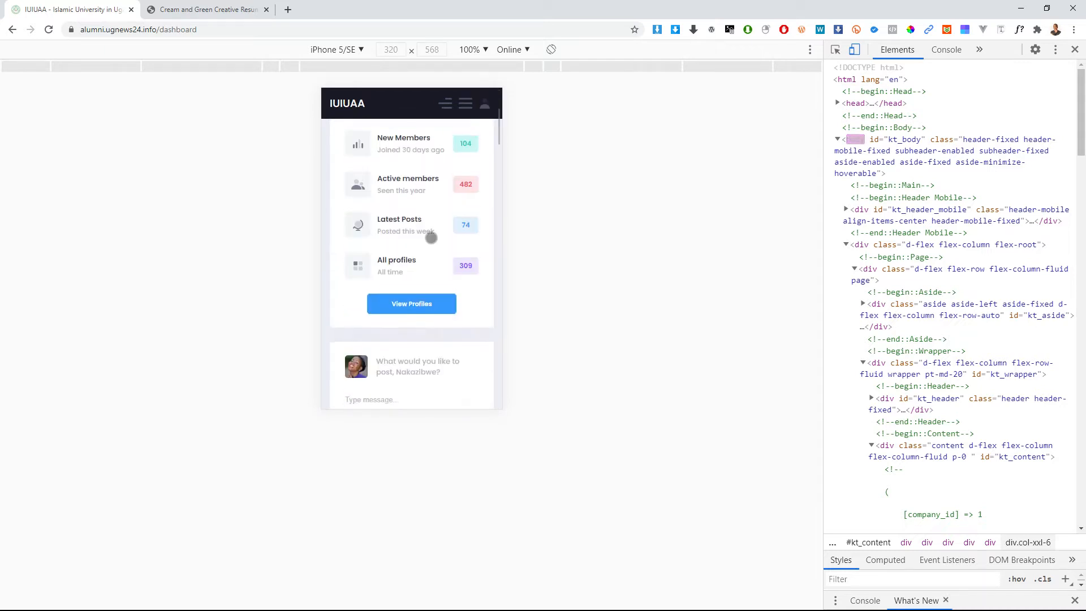
Step: Switch the preview to iPad Pro (1024×1366 at 50%) and scroll down
{"action": "left_click", "coordinate": [334, 49]}
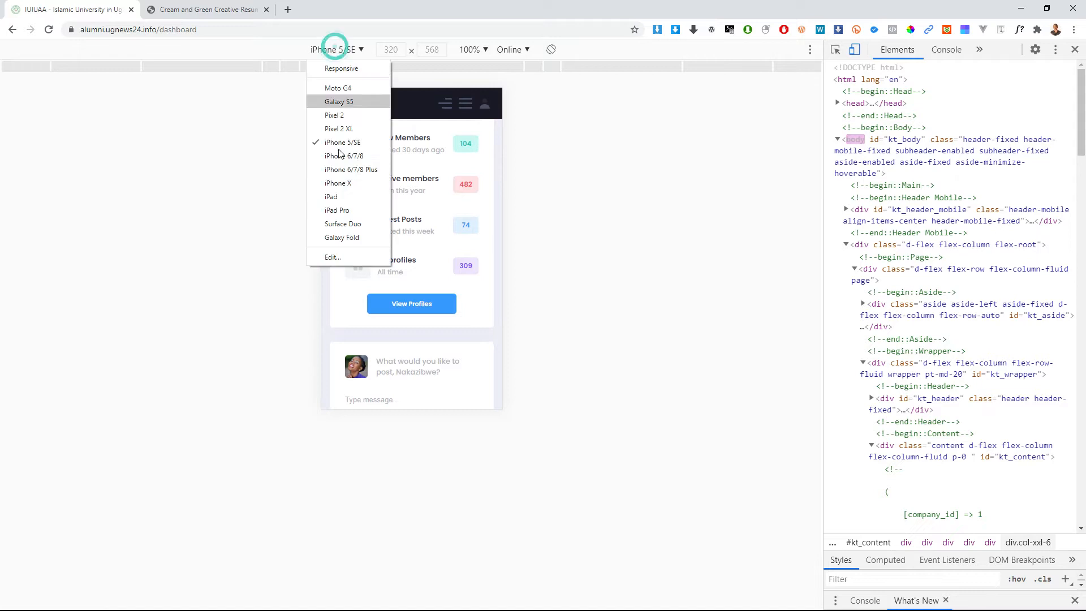
{"action": "left_click", "coordinate": [348, 211]}
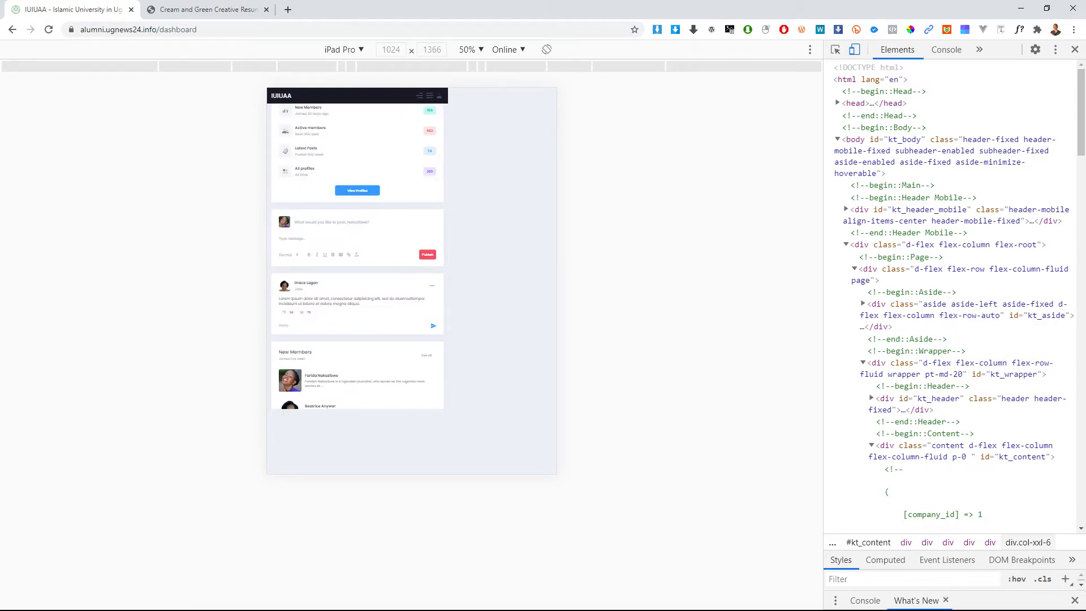
{"action": "scroll", "coordinate": [382, 315], "scroll_direction": "down", "scroll_amount": 10}
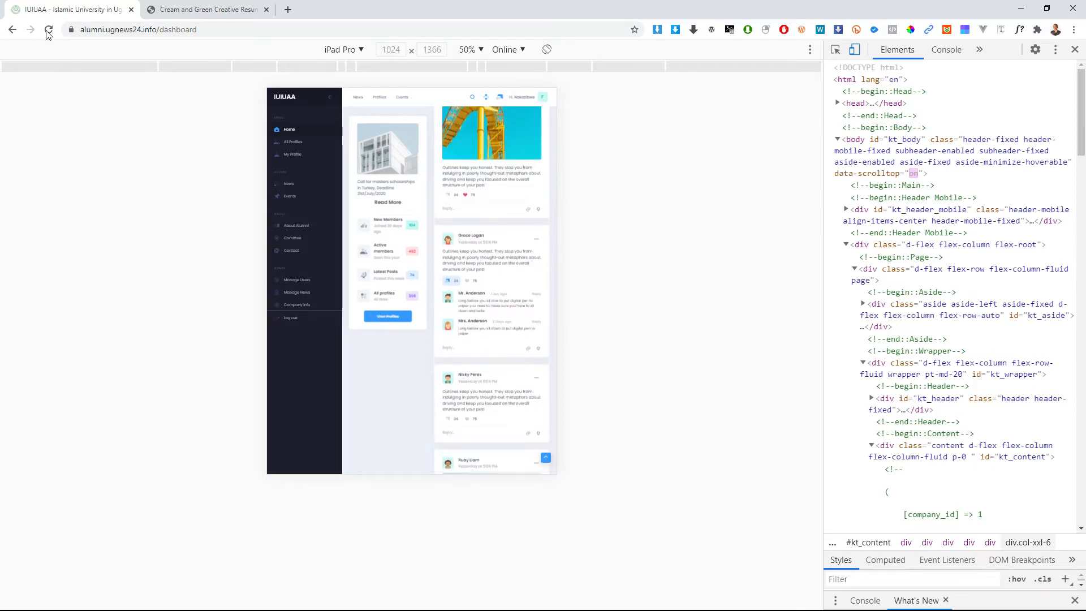
Step: Preview the dashboard on a Galaxy Fold
{"action": "left_click", "coordinate": [349, 50]}
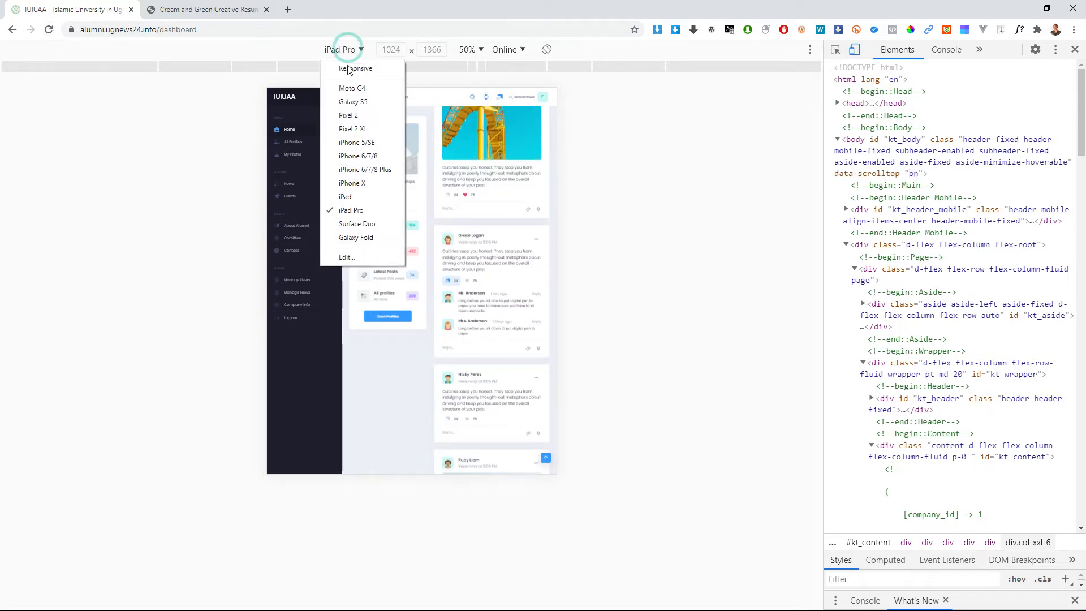
{"action": "left_click", "coordinate": [363, 238]}
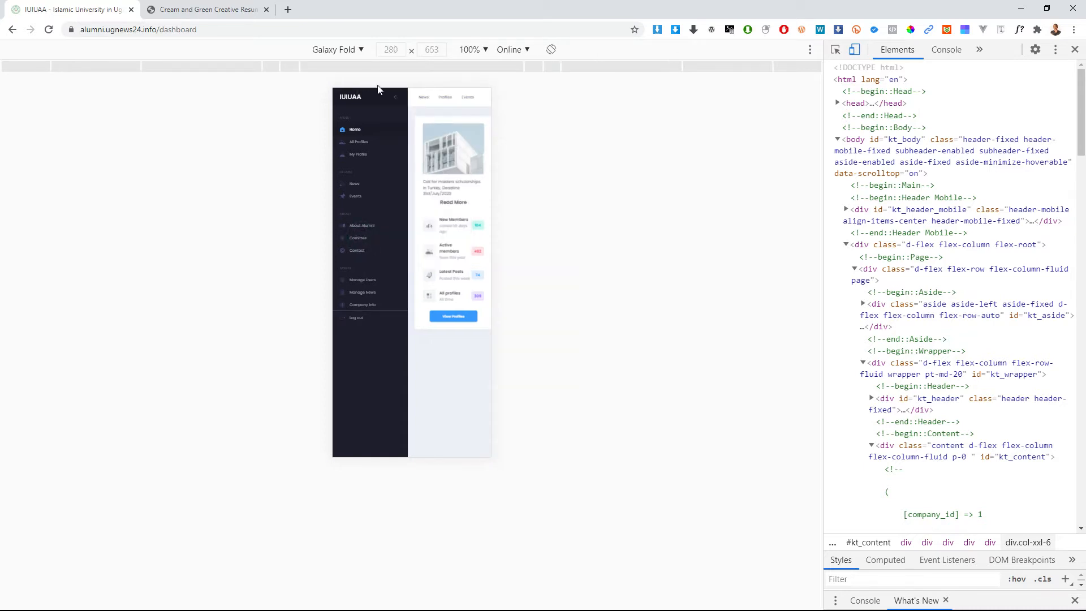
{"action": "left_click", "coordinate": [355, 51]}
{"action": "left_click", "coordinate": [535, 214]}
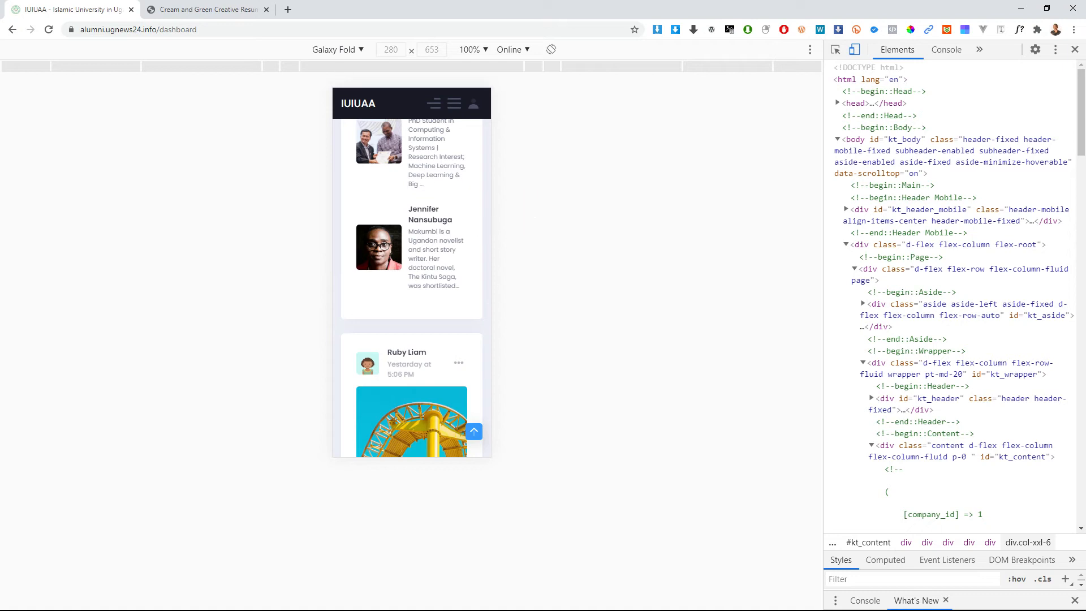
Step: Switch the emulated device back to Galaxy S5 at 360×640 and scroll to the top
{"action": "left_click", "coordinate": [344, 49]}
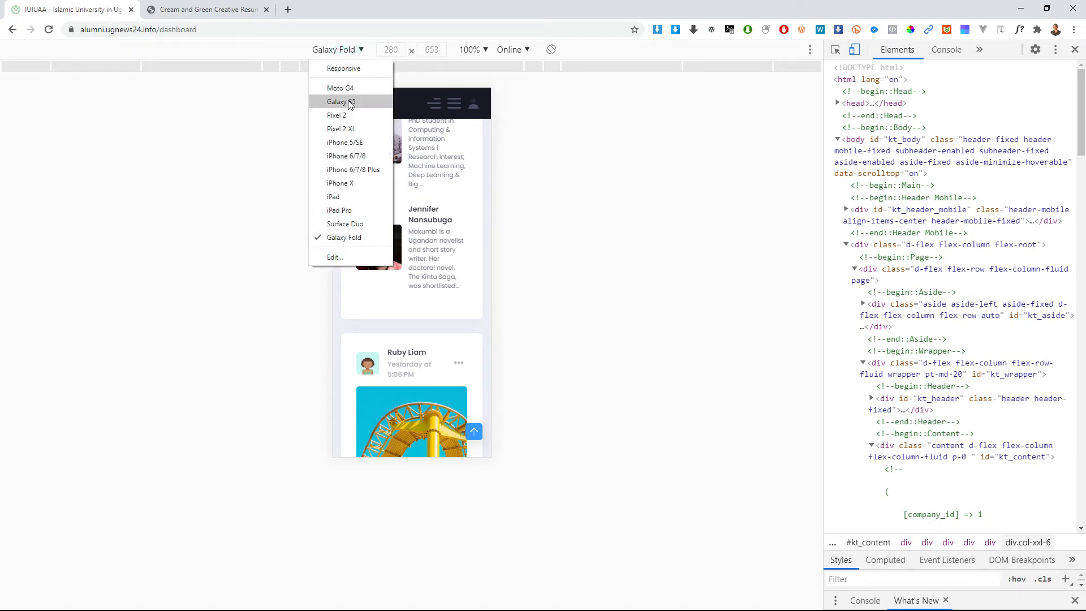
{"action": "left_click", "coordinate": [351, 104]}
{"action": "scroll", "coordinate": [447, 198], "scroll_direction": "down", "scroll_amount": 2}
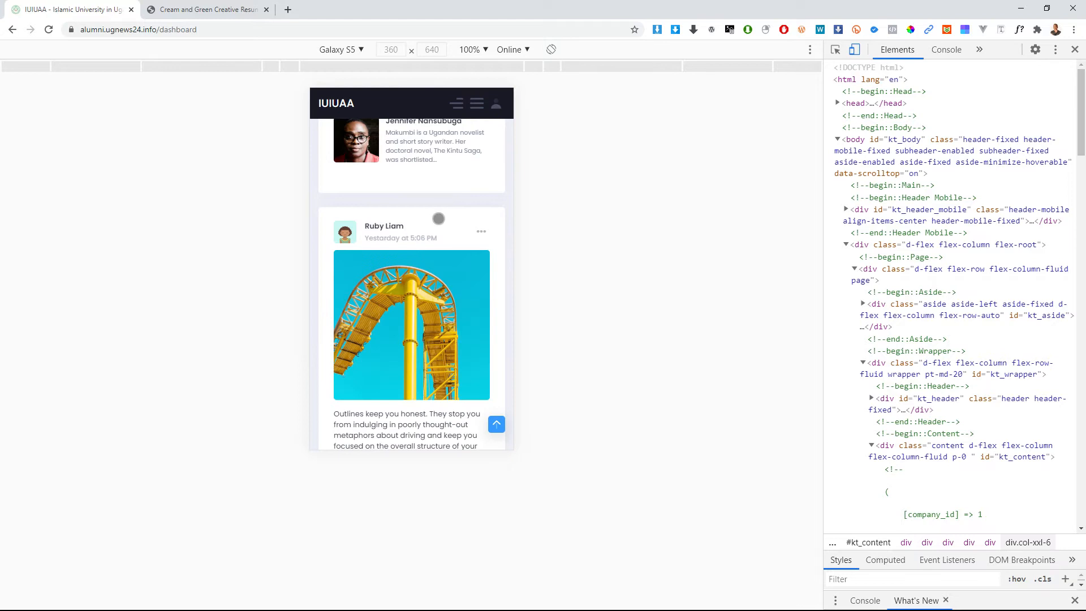
{"action": "scroll", "coordinate": [437, 233], "scroll_direction": "up", "scroll_amount": 10}
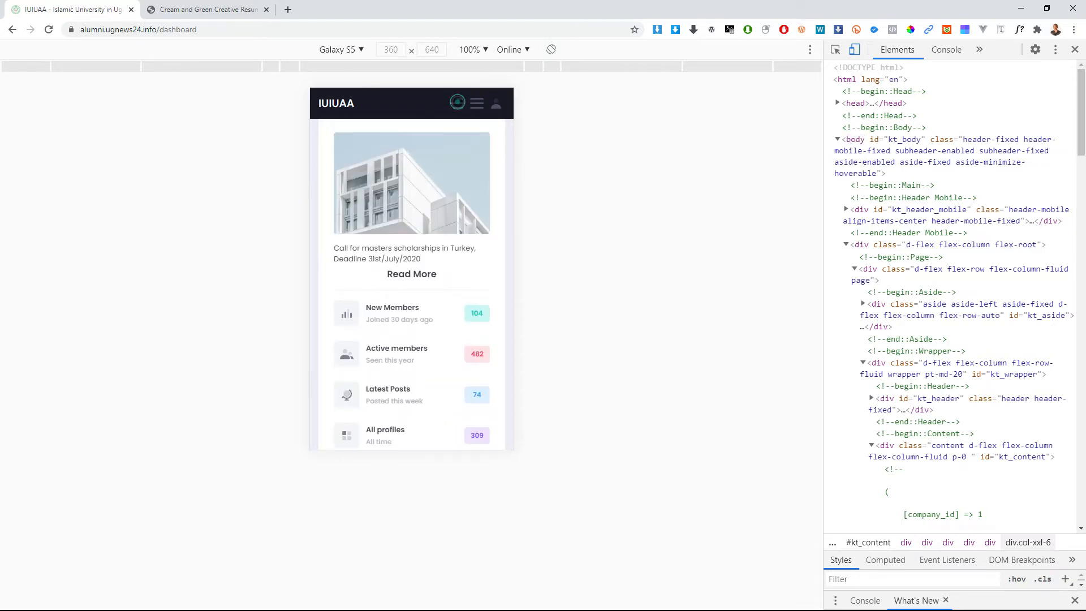
Step: Open the mobile side menu in the Galaxy S5 preview, scroll through it, and close it
{"action": "left_click", "coordinate": [457, 102]}
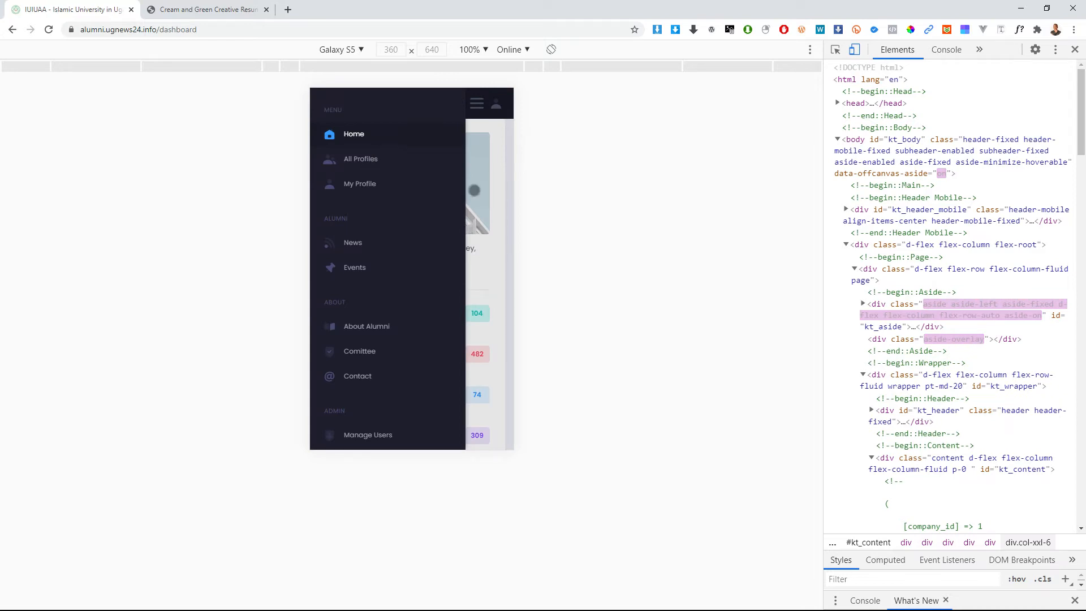
{"action": "left_click_drag", "start_coordinate": [366, 349], "coordinate": [390, 317]}
{"action": "left_click_drag", "start_coordinate": [388, 402], "coordinate": [435, 400]}
{"action": "left_click", "coordinate": [489, 248]}
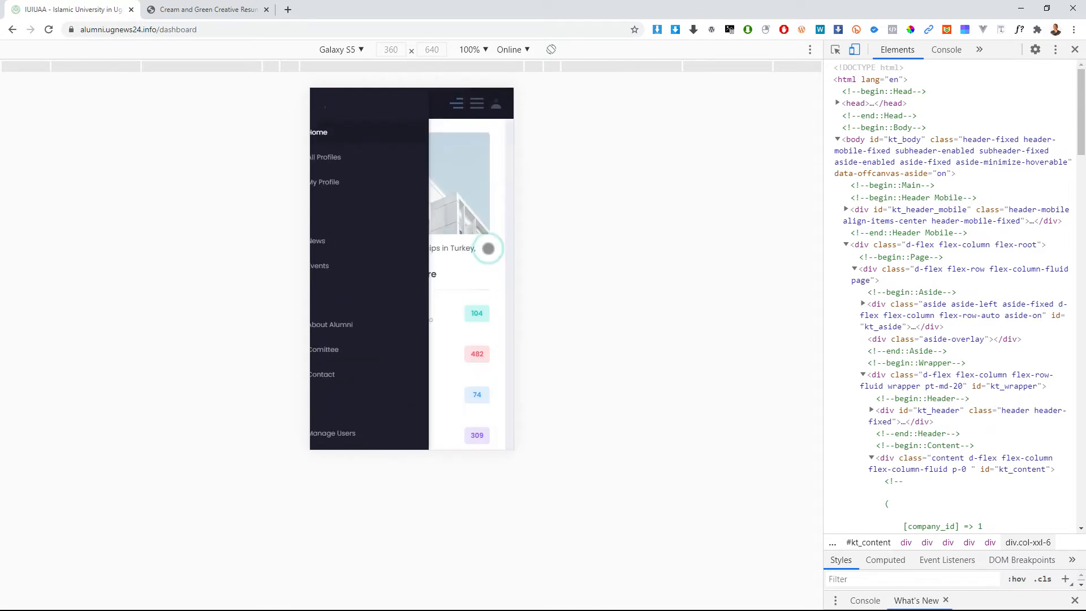
Step: Open and close the News, Profiles, Events header menu, then expand the mobile top bar
{"action": "left_click", "coordinate": [476, 104]}
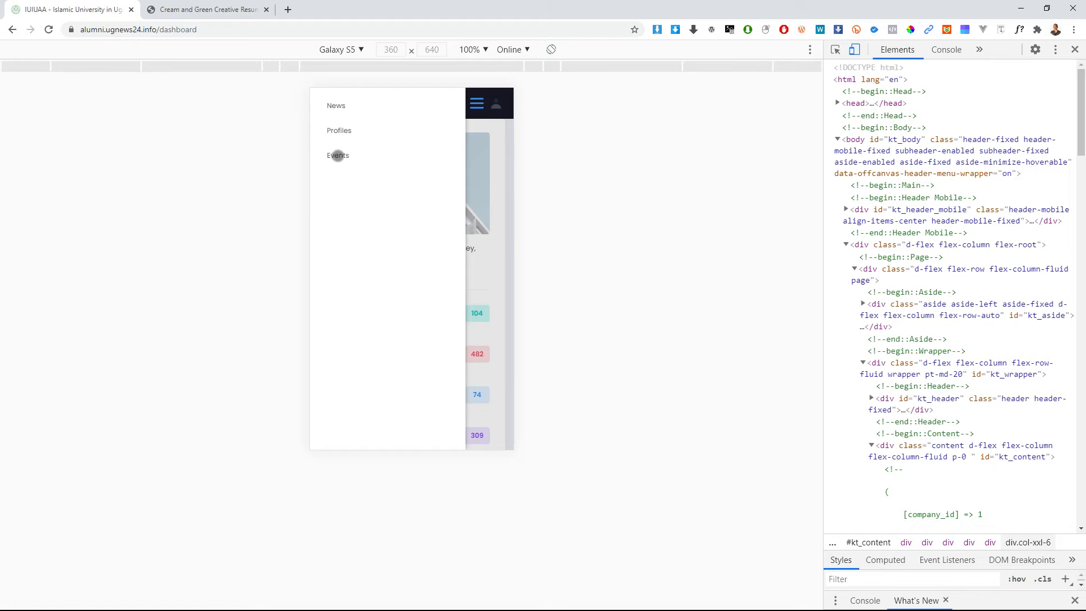
{"action": "left_click", "coordinate": [488, 195]}
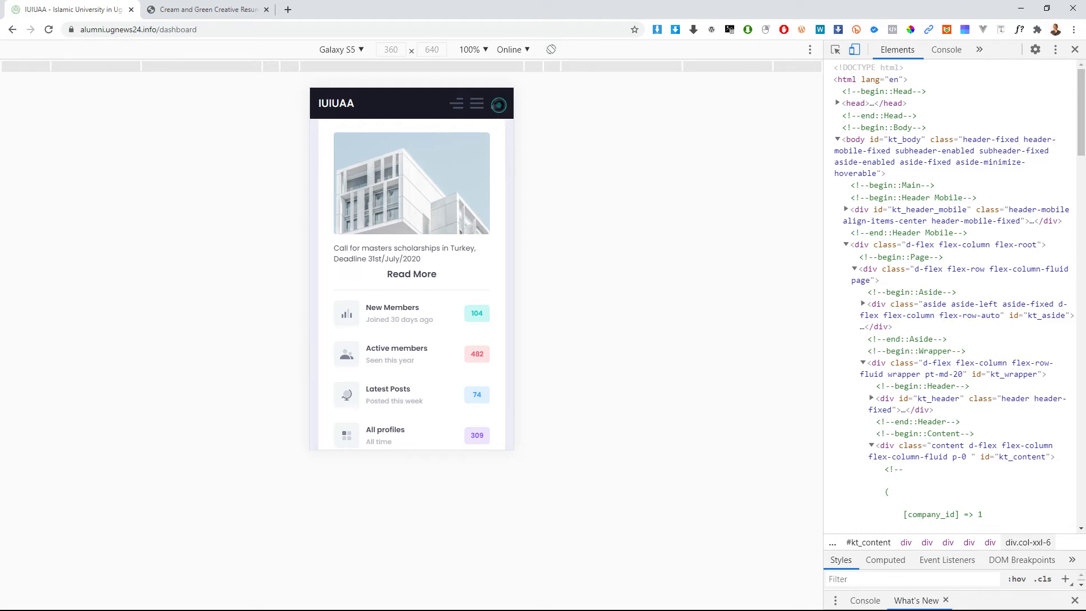
{"action": "left_click", "coordinate": [498, 105]}
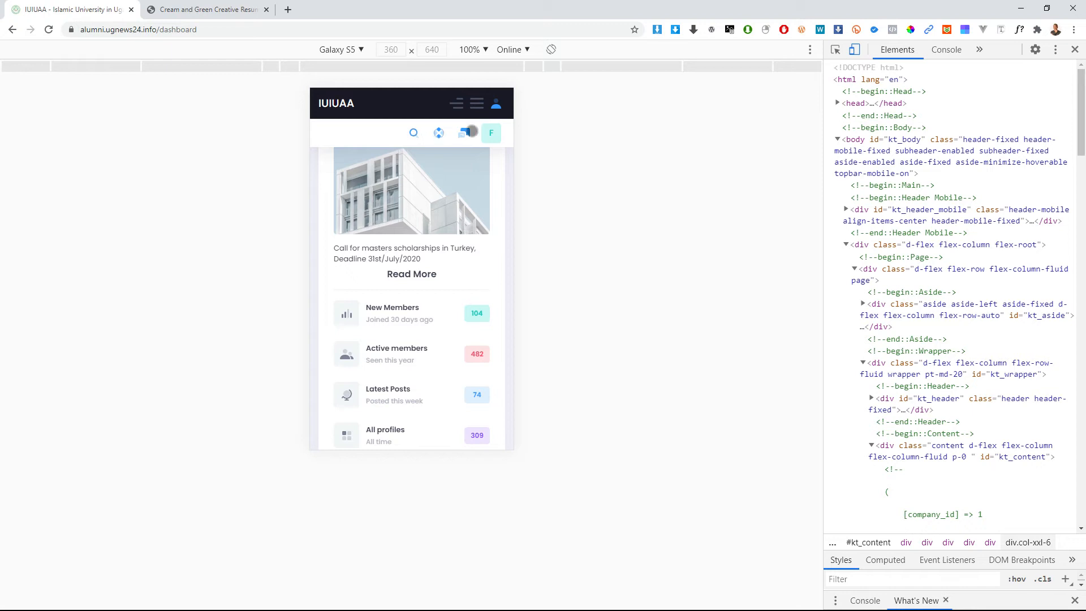
{"action": "left_click", "coordinate": [492, 134]}
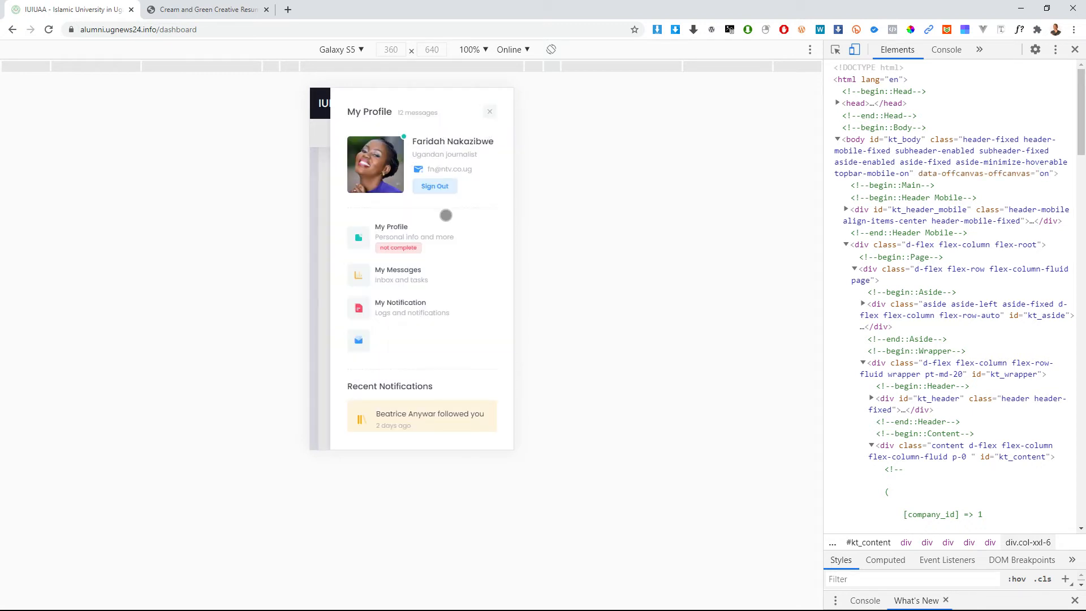
{"action": "scroll", "coordinate": [440, 323], "scroll_direction": "down", "scroll_amount": 1}
{"action": "scroll", "coordinate": [456, 297], "scroll_direction": "up", "scroll_amount": 1}
{"action": "left_click", "coordinate": [490, 112]}
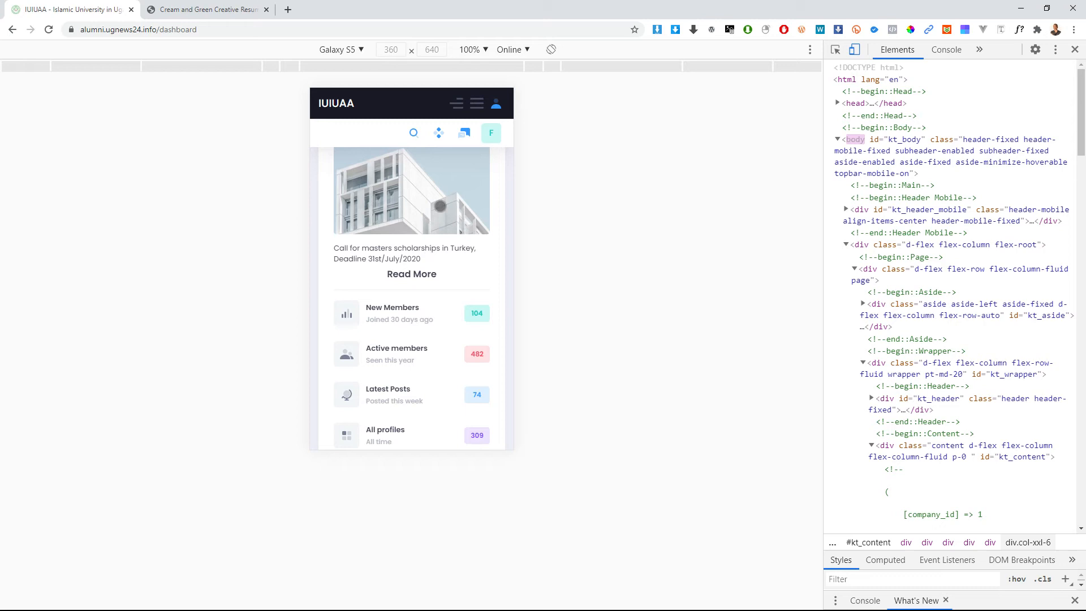
{"action": "scroll", "coordinate": [460, 172], "scroll_direction": "down", "scroll_amount": 3}
{"action": "scroll", "coordinate": [459, 172], "scroll_direction": "down", "scroll_amount": 10}
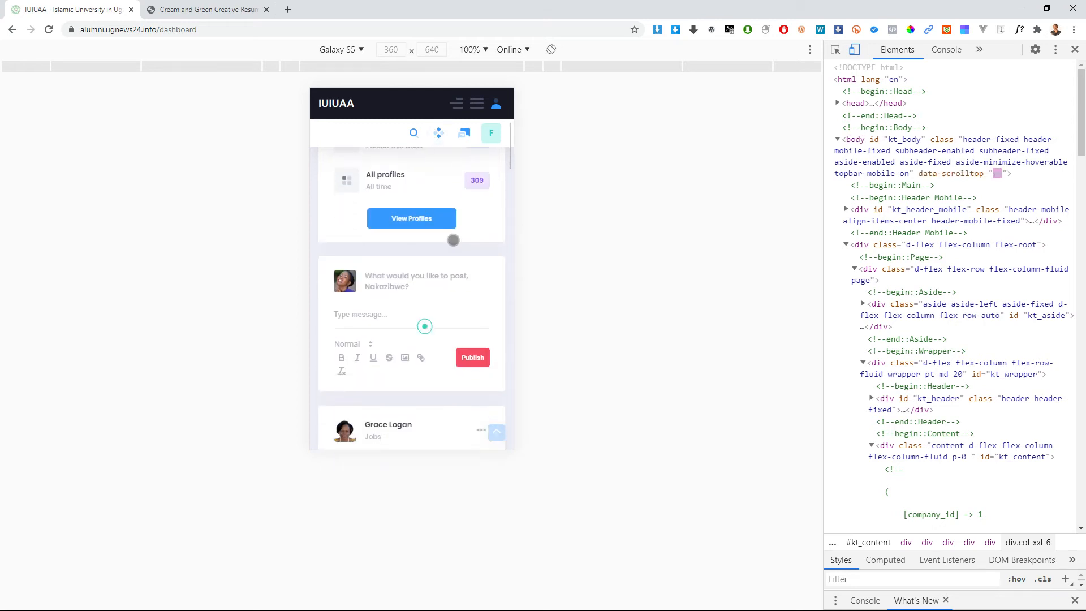
{"action": "left_click_drag", "start_coordinate": [412, 281], "coordinate": [433, 139]}
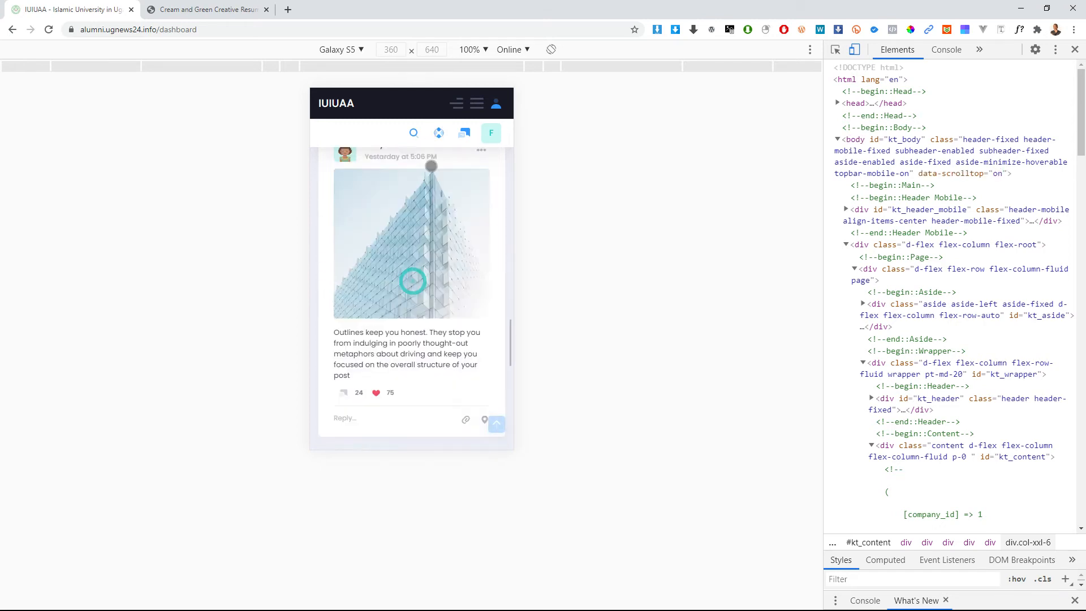
{"action": "left_click_drag", "start_coordinate": [427, 213], "coordinate": [478, 394]}
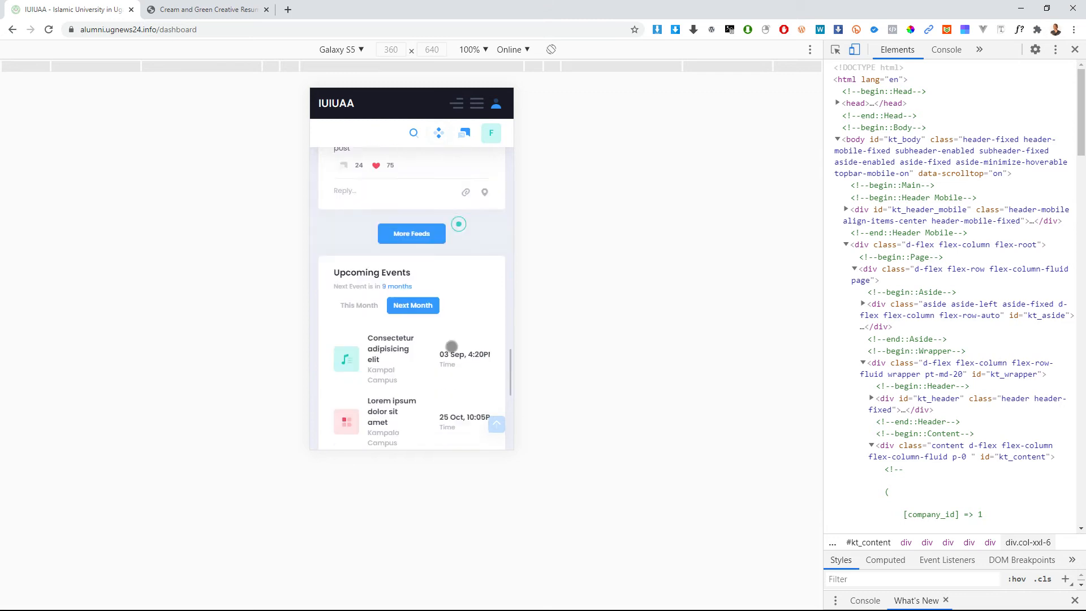
{"action": "left_click_drag", "start_coordinate": [419, 170], "coordinate": [424, 364]}
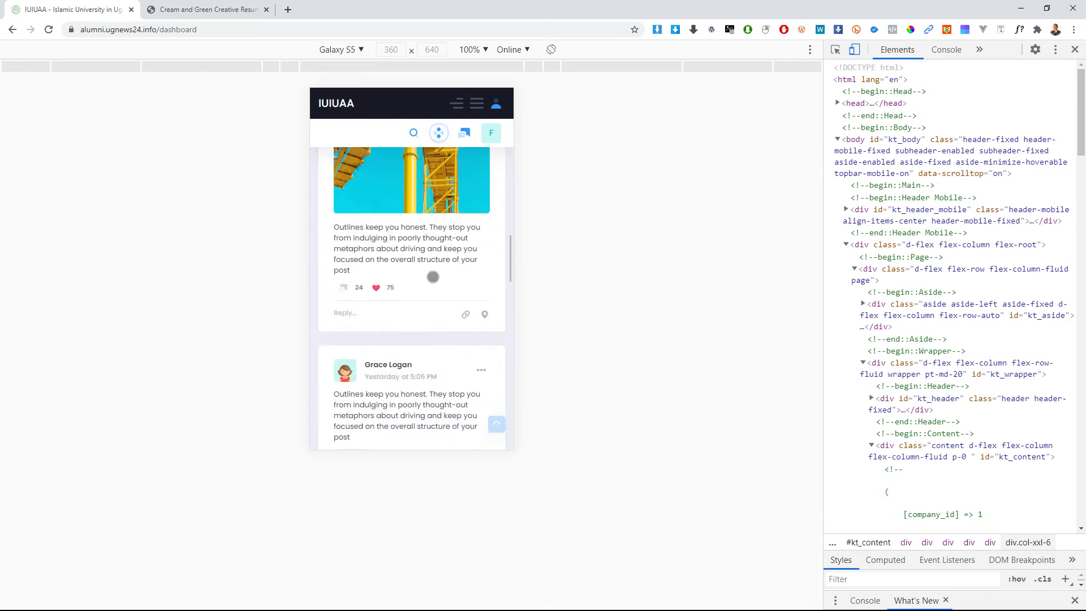
{"action": "left_click_drag", "start_coordinate": [463, 273], "coordinate": [466, 385]}
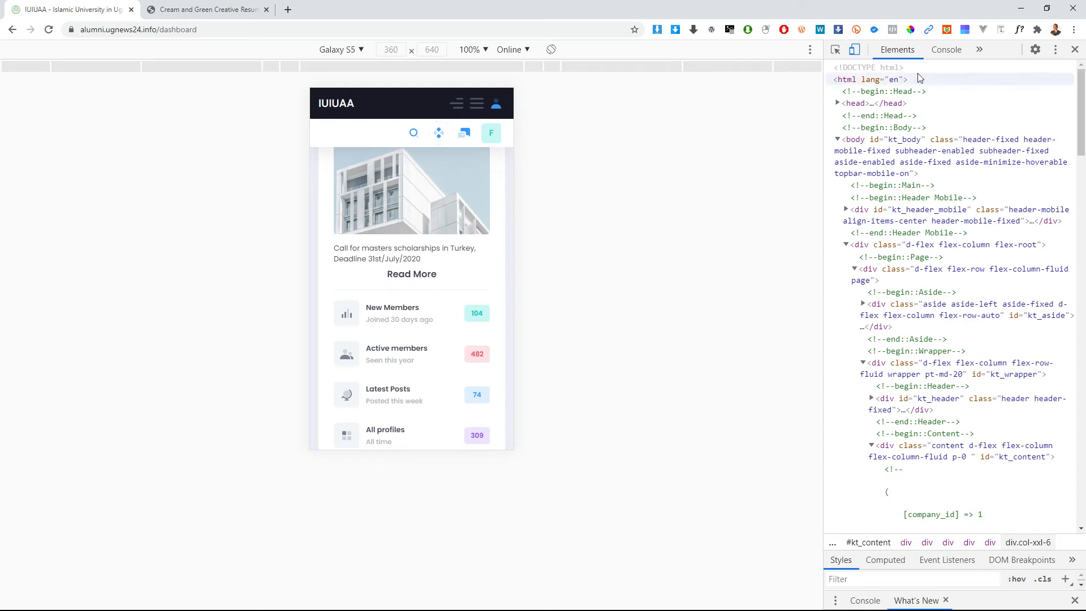
Step: Close DevTools to restore the desktop dashboard, then log out from the left sidebar
{"action": "left_click", "coordinate": [1075, 49]}
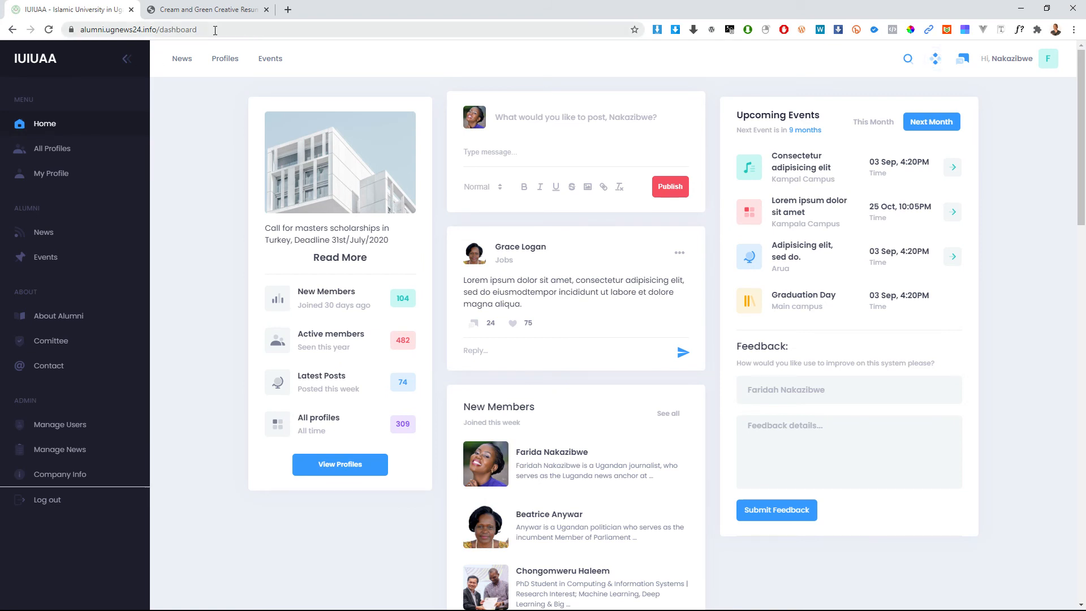
{"action": "left_click", "coordinate": [217, 30]}
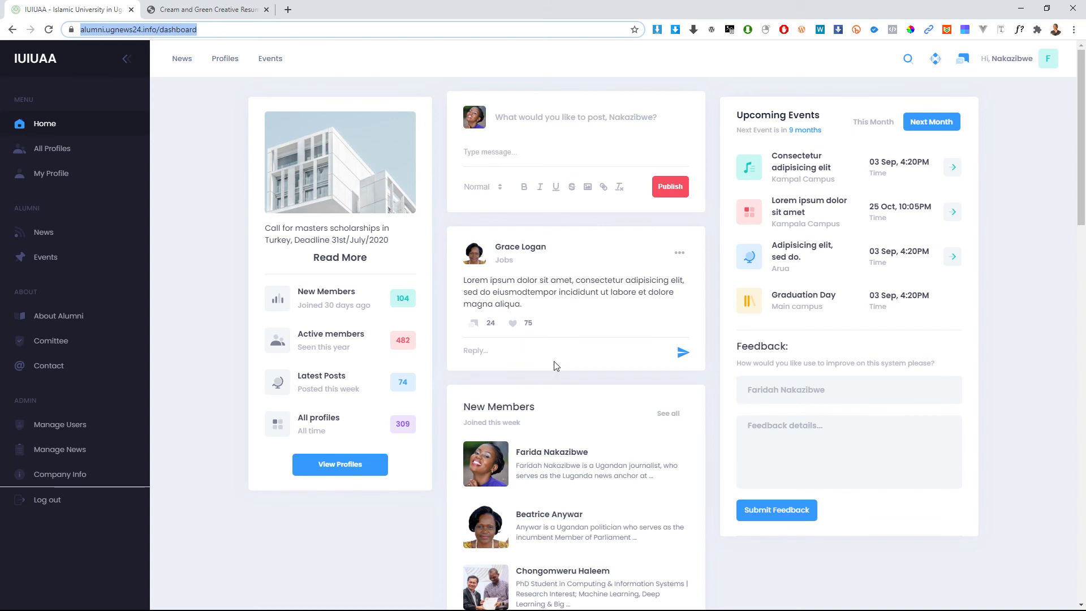
{"action": "left_click", "coordinate": [49, 501]}
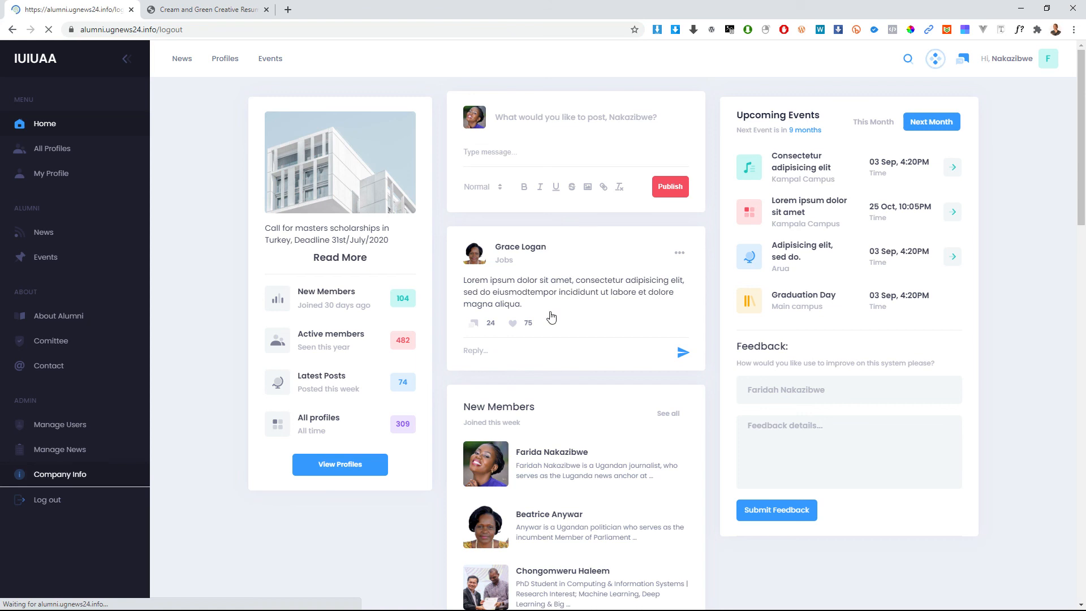